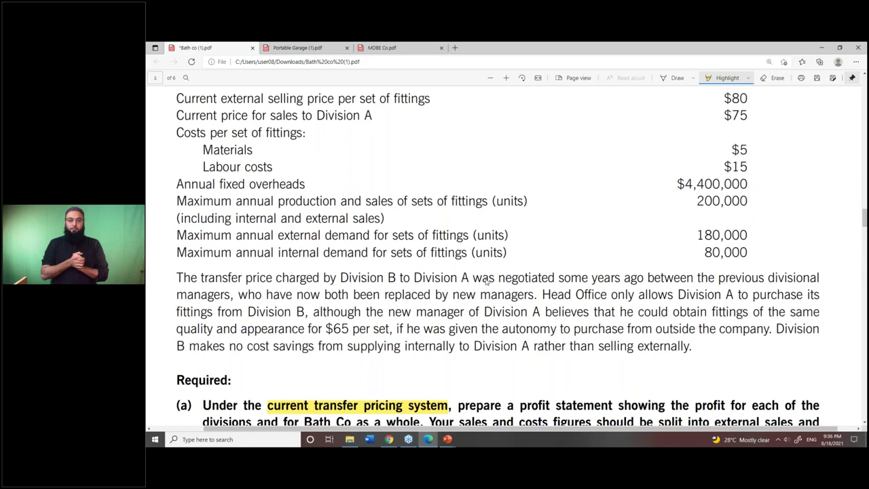
Step: Highlight "price for sales to Division A" and its $75 figure in the Division B data of Bath co (1).pdf
scroll(486, 280, "up", 1)
scroll(486, 280, "up", 3)
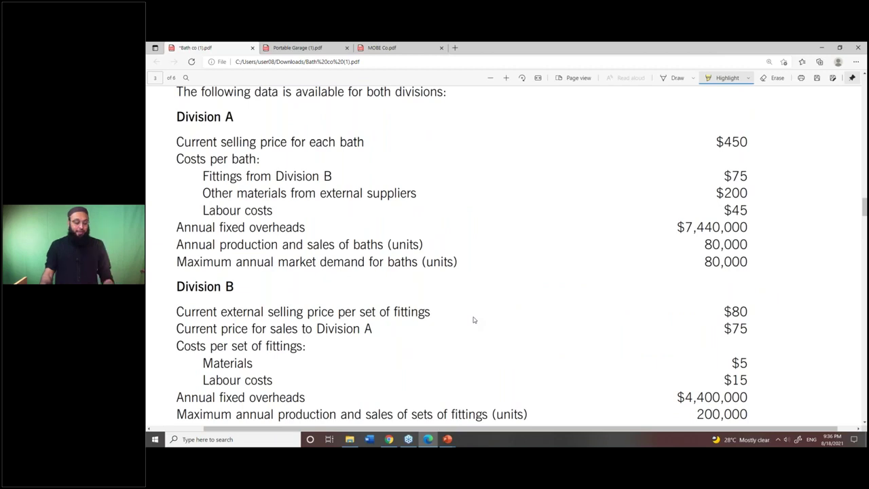
scroll(474, 319, "down", 1)
scroll(473, 320, "down", 1)
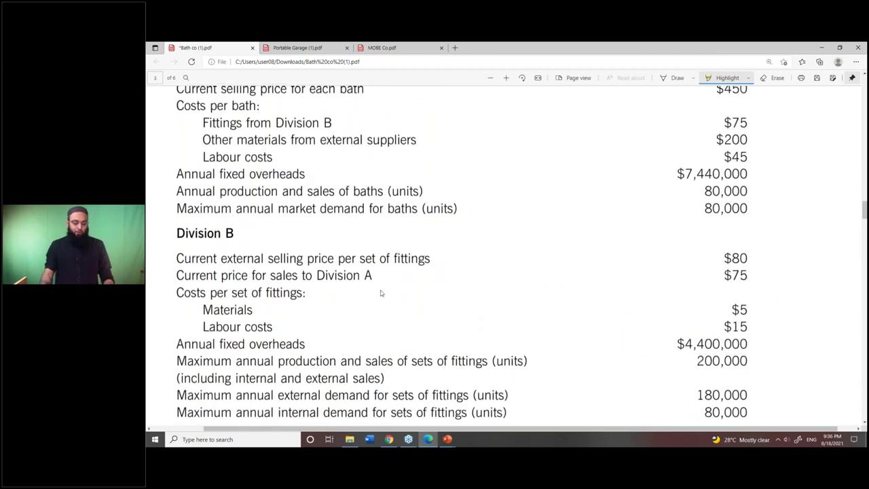
left_click_drag(206, 275, 371, 272)
left_click_drag(724, 274, 744, 275)
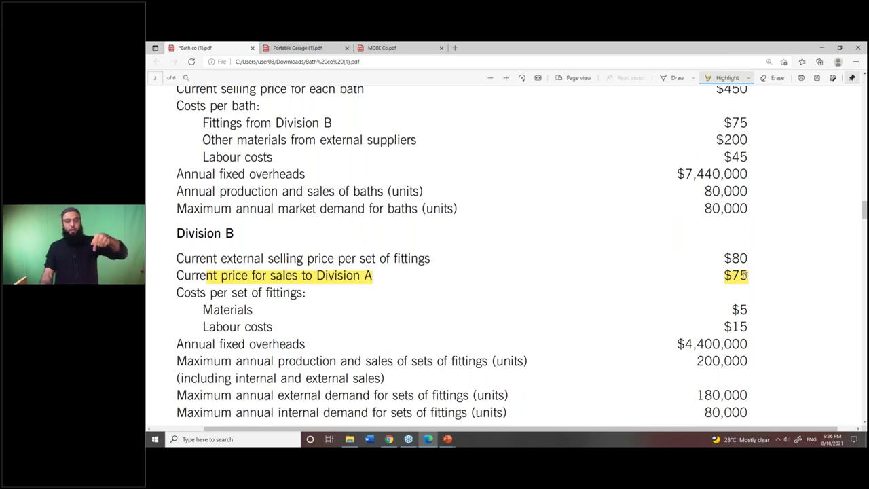
Step: Highlight "Fittings from Division B" and its $75 figure under Division A's costs per bath
scroll(475, 272, "up", 1)
left_click_drag(203, 176, 332, 178)
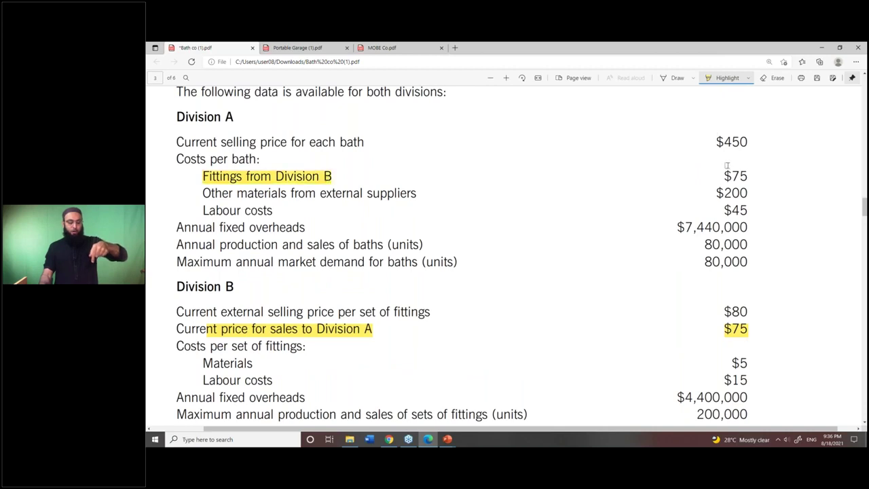
left_click_drag(723, 176, 749, 178)
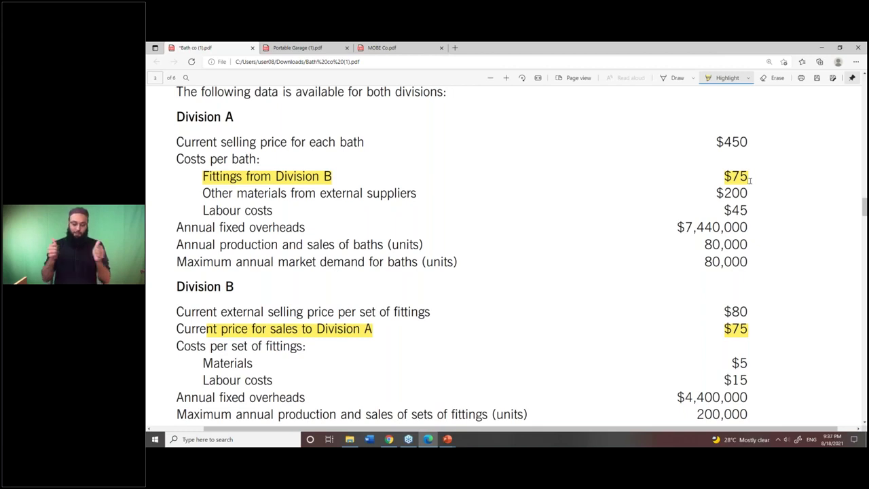
scroll(750, 178, "down", 1)
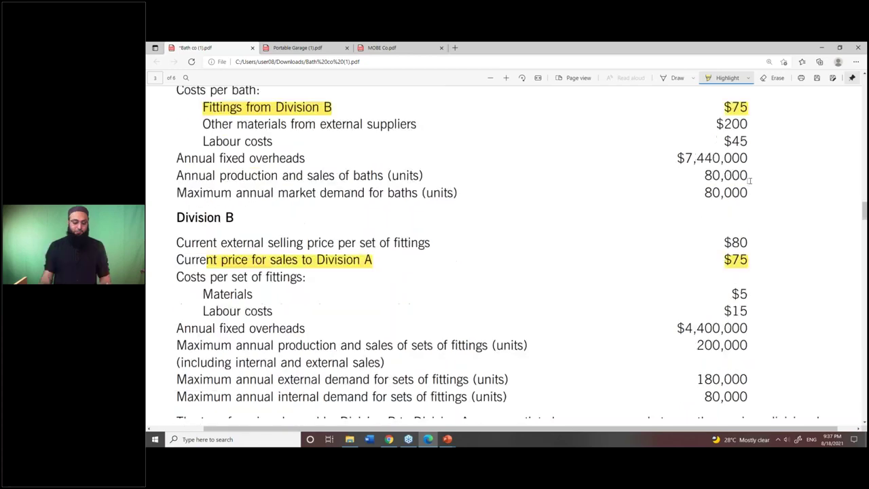
scroll(750, 178, "down", 1)
scroll(750, 180, "up", 3)
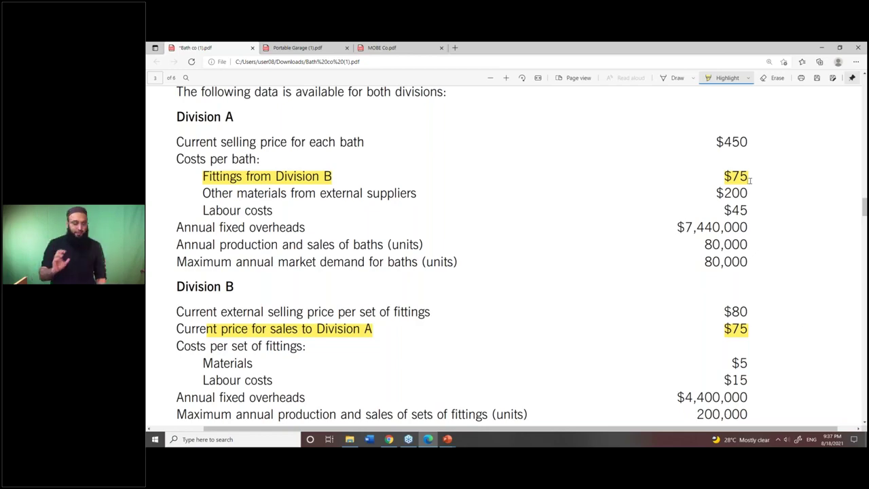
key("alt+Tab")
key("Escape")
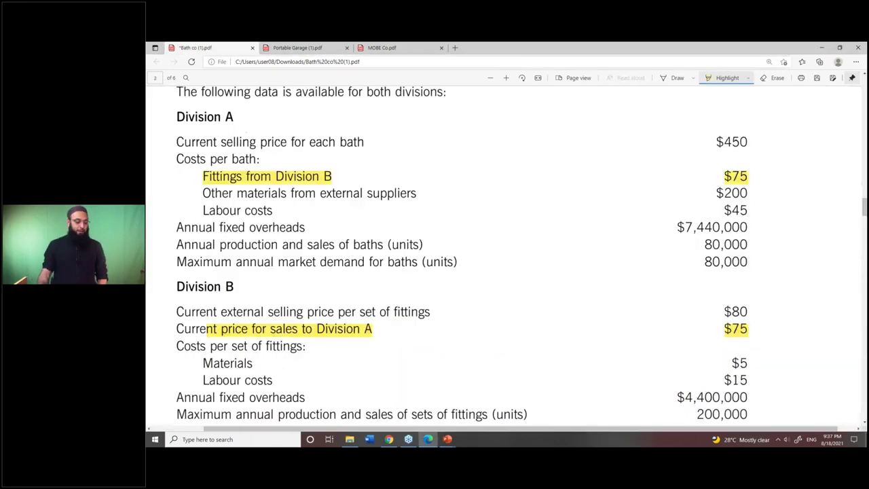
Step: In Portable Garage (1).pdf, highlight "current transfer pricing system" in requirement (a)
left_click(303, 49)
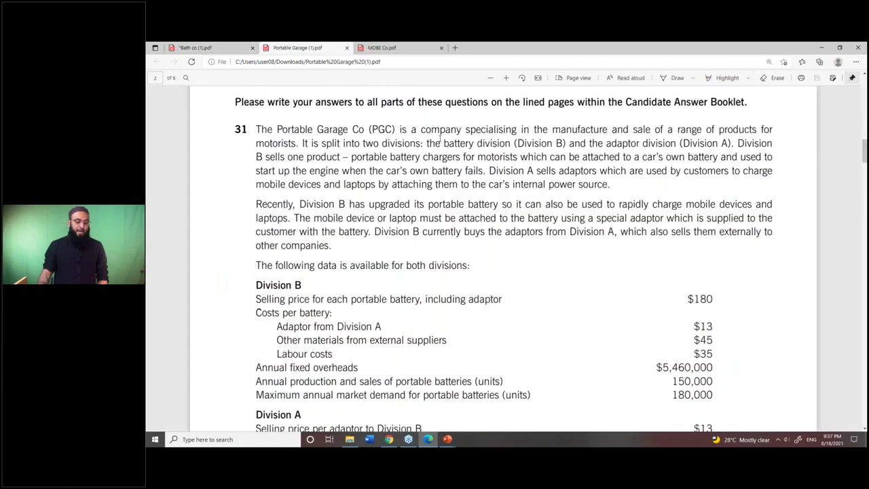
scroll(440, 138, "down", 3)
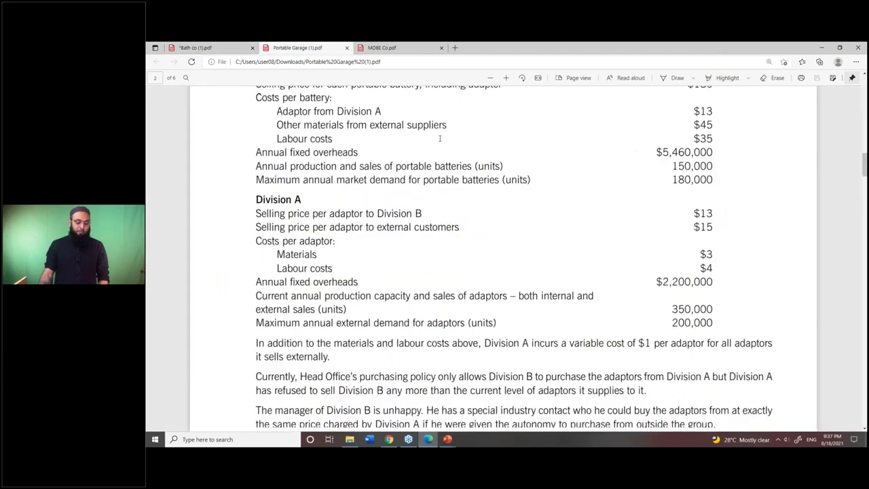
scroll(440, 138, "down", 3)
scroll(440, 138, "down", 2)
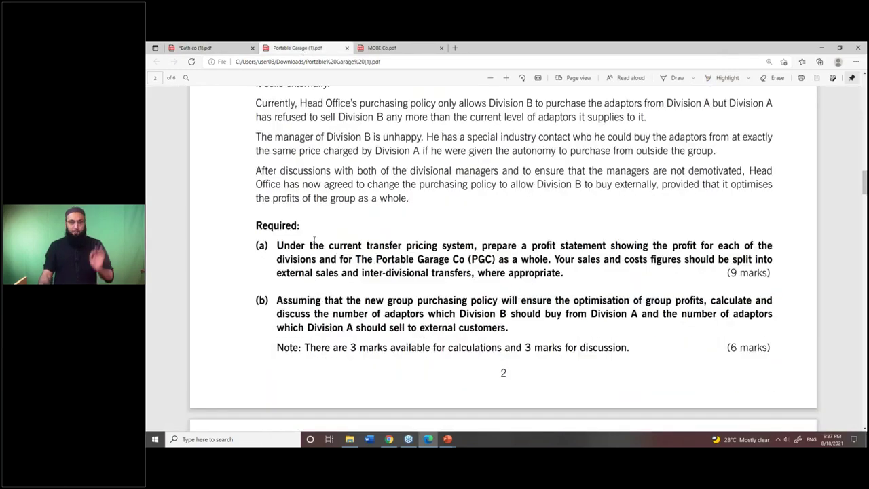
left_click_drag(311, 245, 475, 246)
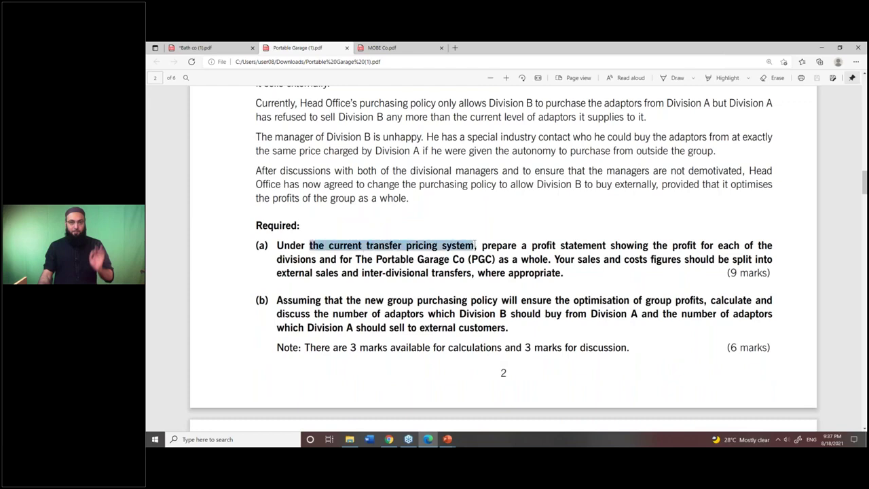
left_click(724, 78)
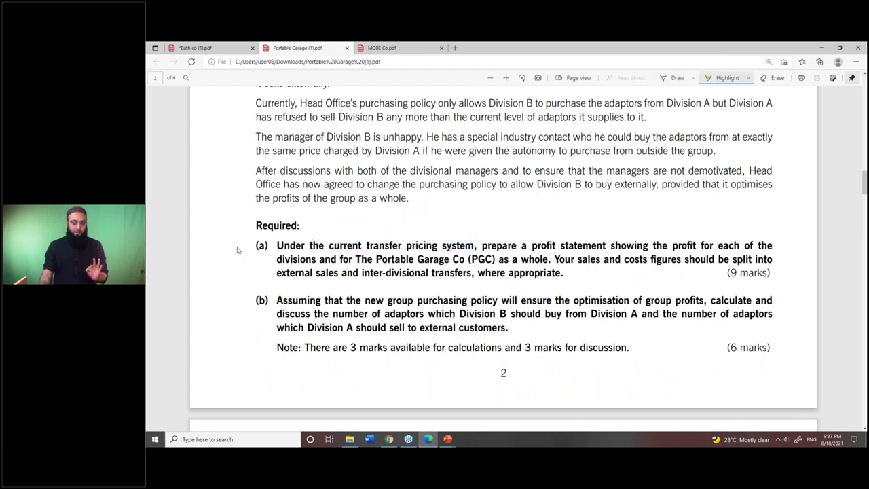
mouse_move(330, 246)
left_mouse_down()
mouse_move(414, 240)
mouse_move(473, 249)
left_mouse_up()
Step: Highlight the selling price per adaptor to Division B and its $13 figure in the Division A data
scroll(473, 249, "up", 1)
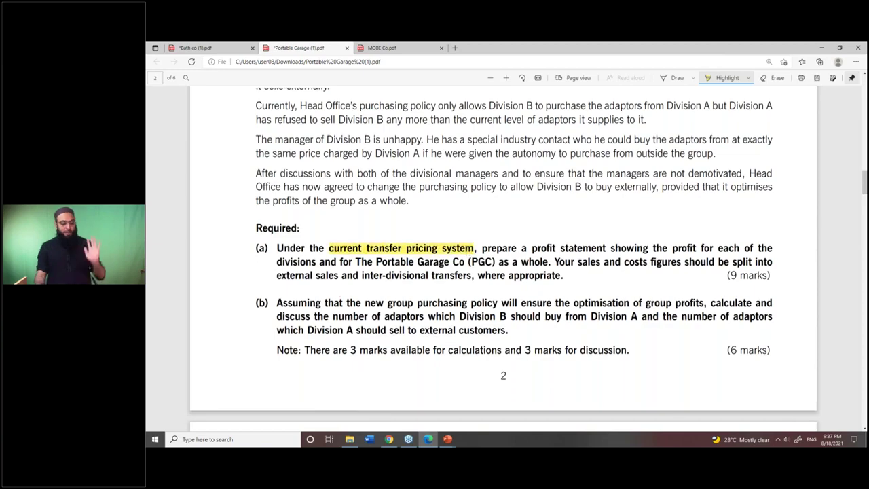
scroll(301, 178, "up", 5)
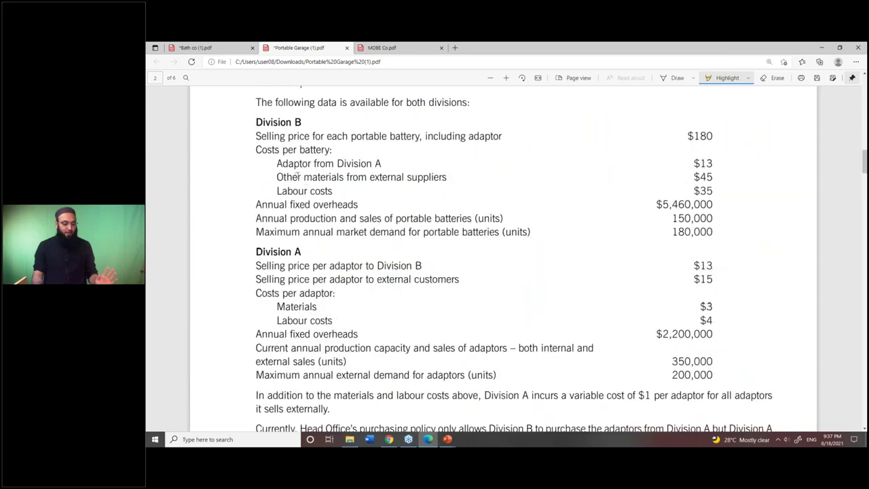
left_click_drag(263, 282, 429, 265)
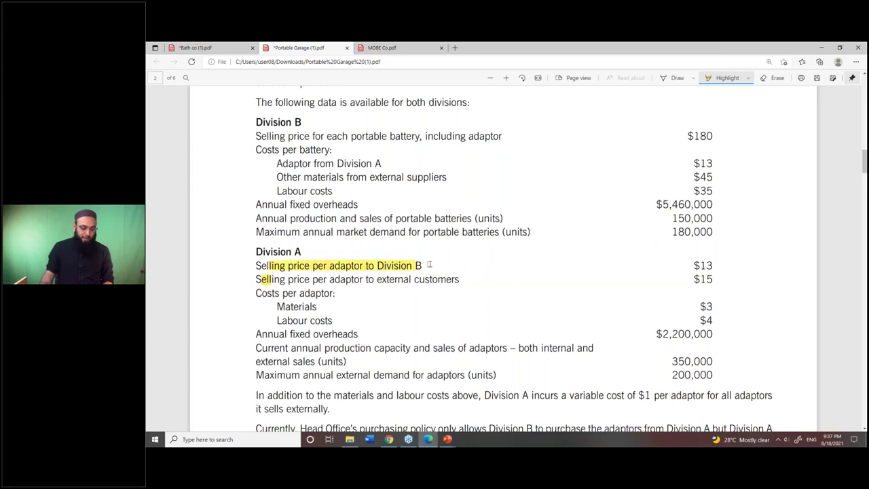
left_click_drag(694, 266, 714, 266)
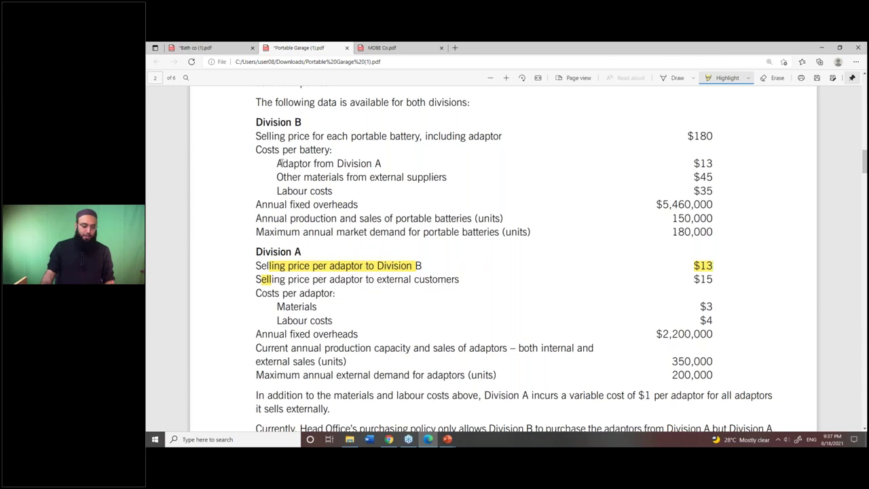
Step: Highlight only "Adaptor from Division A" and its $13 under Division B's costs per battery, erasing the overrun highlight
left_click_drag(275, 163, 686, 151)
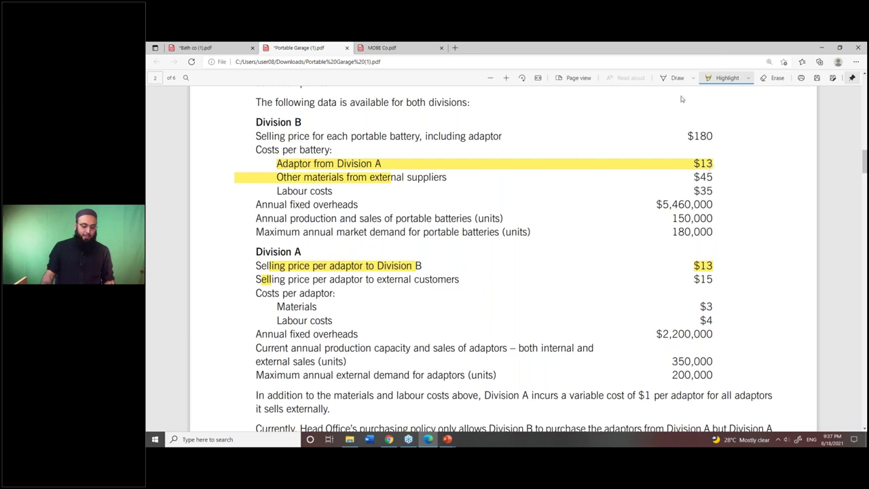
left_click(778, 79)
left_click(512, 163)
left_click(723, 79)
left_click_drag(276, 163, 381, 163)
left_click_drag(691, 163, 714, 163)
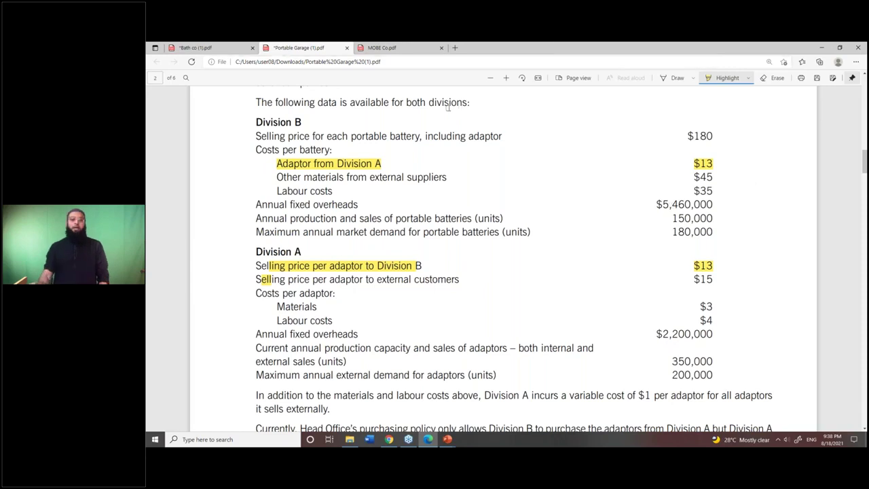
Step: Switch to the "Million Dollar Points" slide and mark "Units", "Transfer price" and the "If required by question" text in point 1 with red ink
key("alt+Tab")
key("alt+Tab")
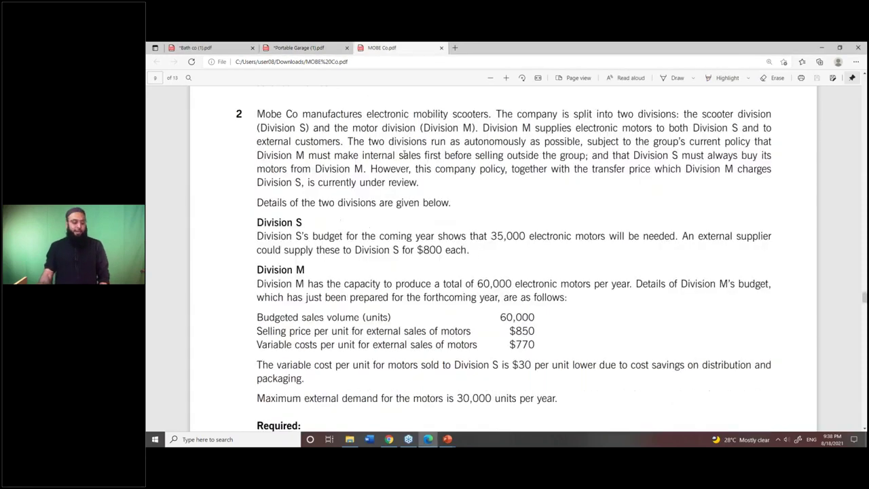
key("alt+Tab")
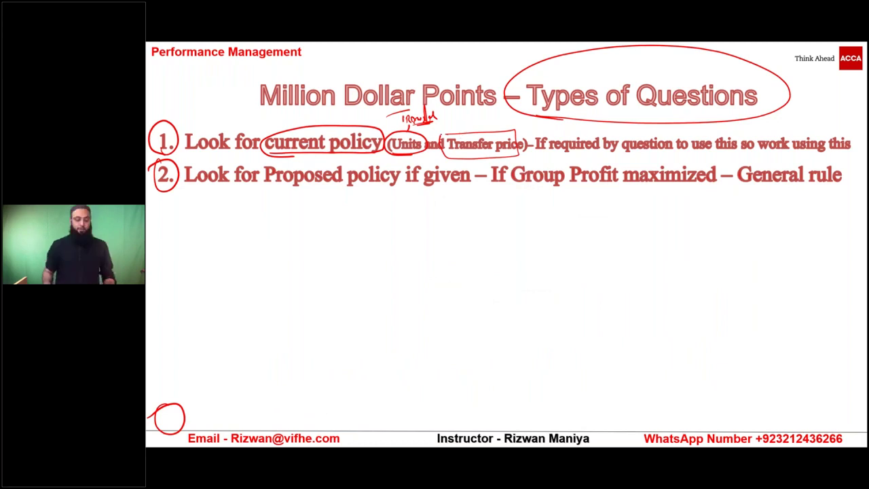
left_click_drag(419, 129, 390, 151)
mouse_move(449, 130)
left_mouse_down()
mouse_move(517, 143)
mouse_move(463, 125)
left_mouse_up()
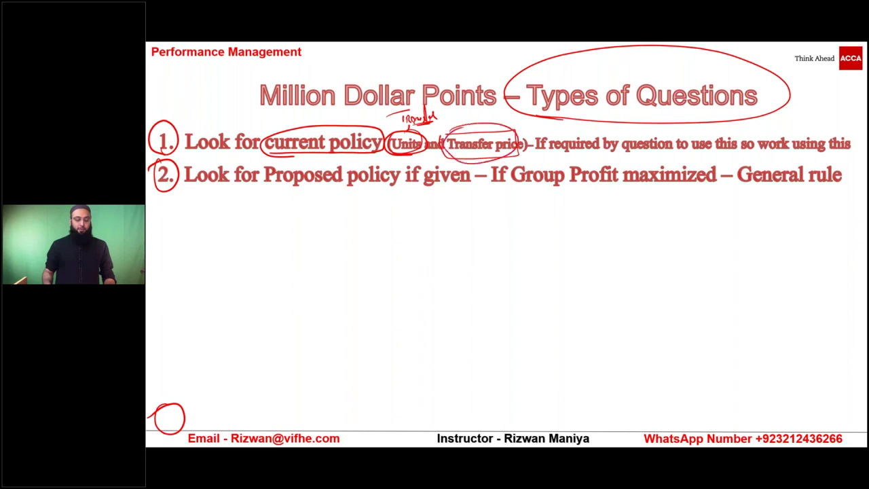
mouse_move(643, 158)
left_mouse_down()
mouse_move(741, 154)
mouse_move(811, 128)
mouse_move(611, 128)
mouse_move(683, 160)
mouse_move(757, 158)
left_mouse_up()
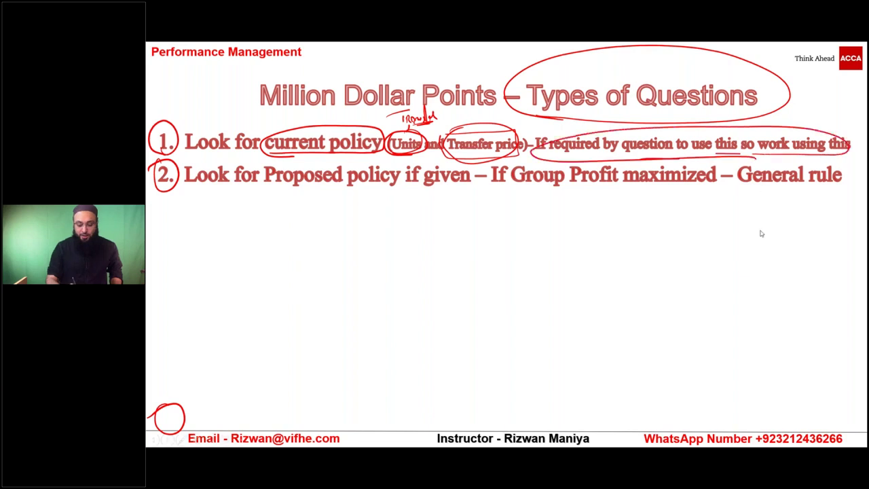
Step: Switch back to Bath co (1).pdf in Edge and highlight "prepare a profit statement" in requirement (a)
key("alt+Tab")
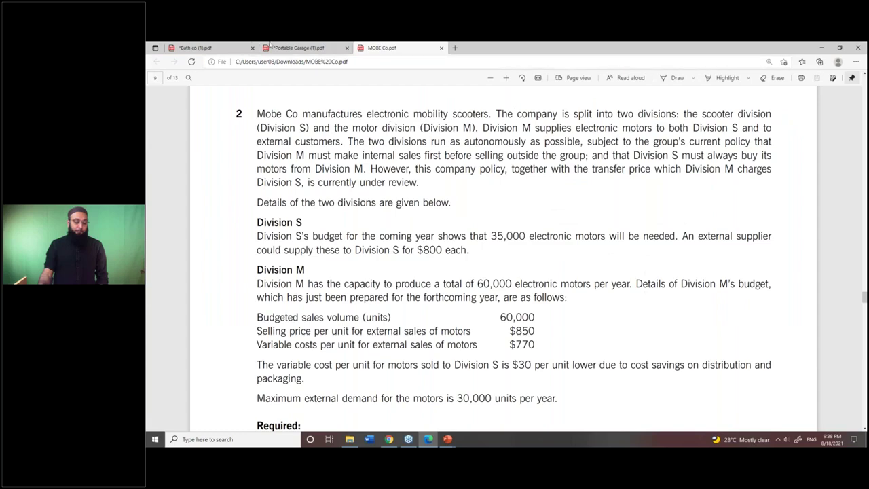
left_click(234, 47)
scroll(456, 219, "down", 6)
scroll(583, 236, "down", 1)
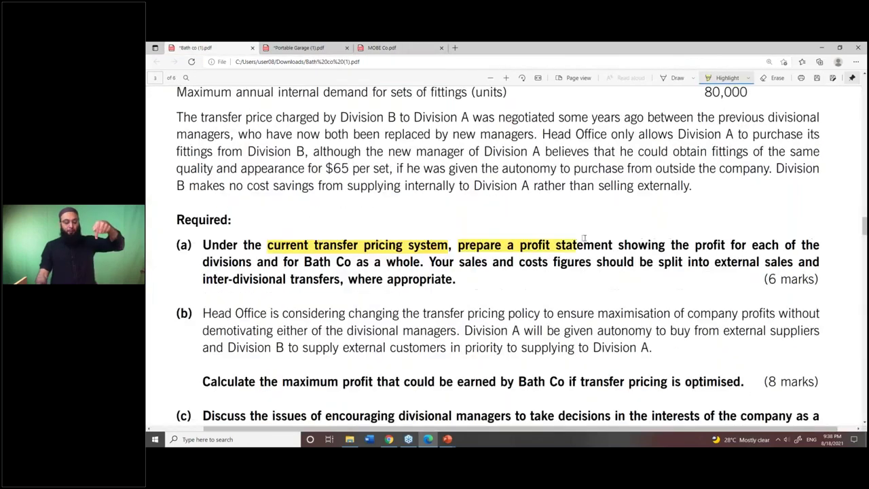
left_click_drag(582, 236, 600, 245)
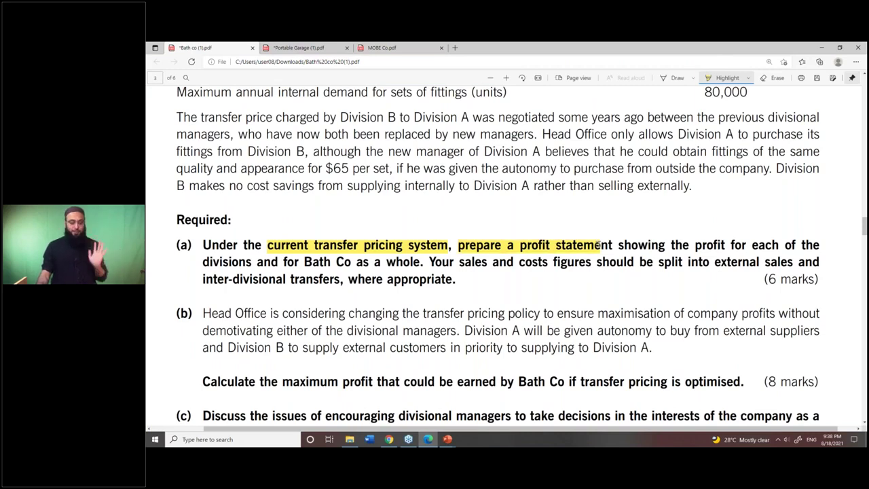
Step: In Portable Garage (1).pdf, highlight "Under the current transfer pricing system, prepare a profit statement" in requirement (a)
left_click(298, 47)
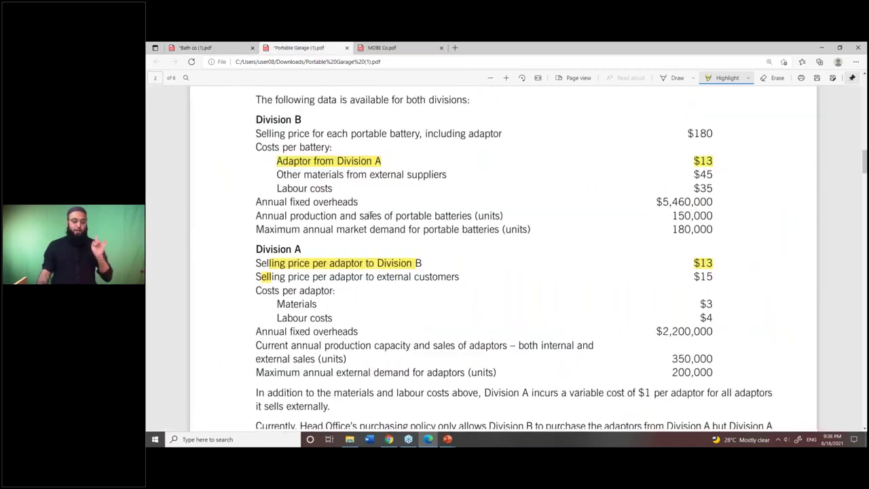
scroll(370, 214, "down", 3)
scroll(371, 215, "down", 2)
left_click_drag(284, 245, 606, 246)
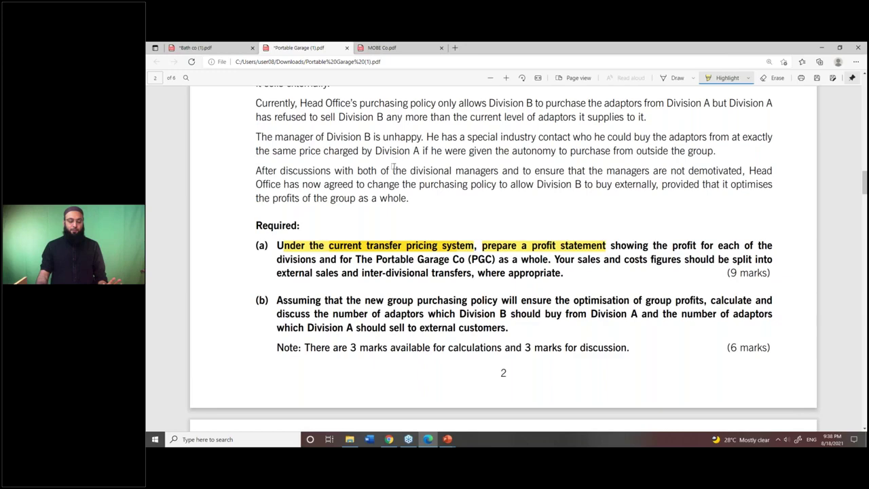
Step: Compare requirement (a) in the Bath co and Portable Garage papers, and review the opening of question 31
scroll(393, 168, "up", 1)
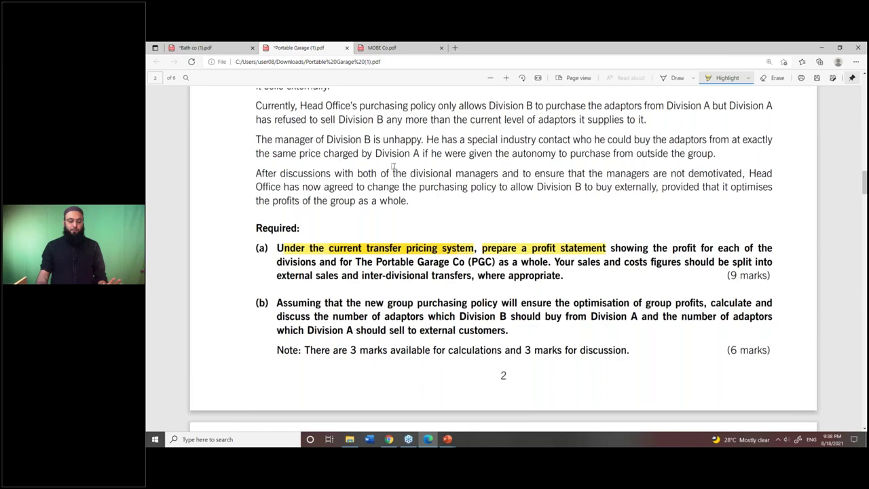
scroll(393, 168, "up", 2)
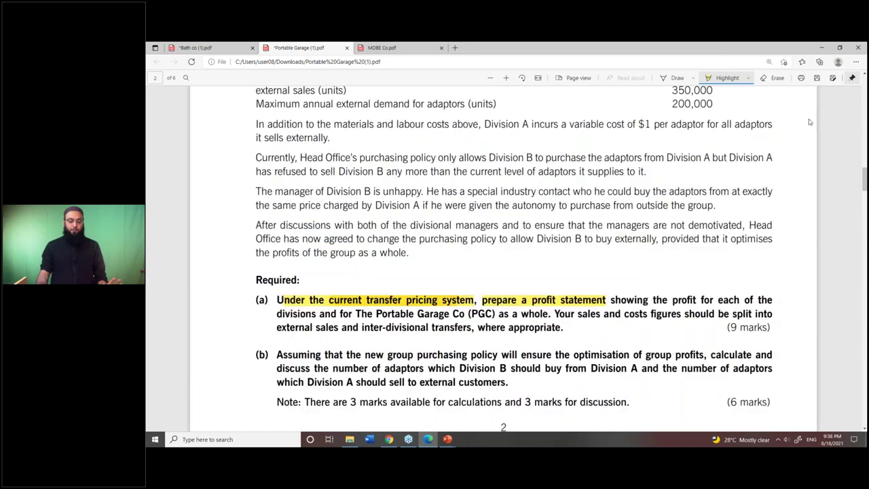
left_click(182, 48)
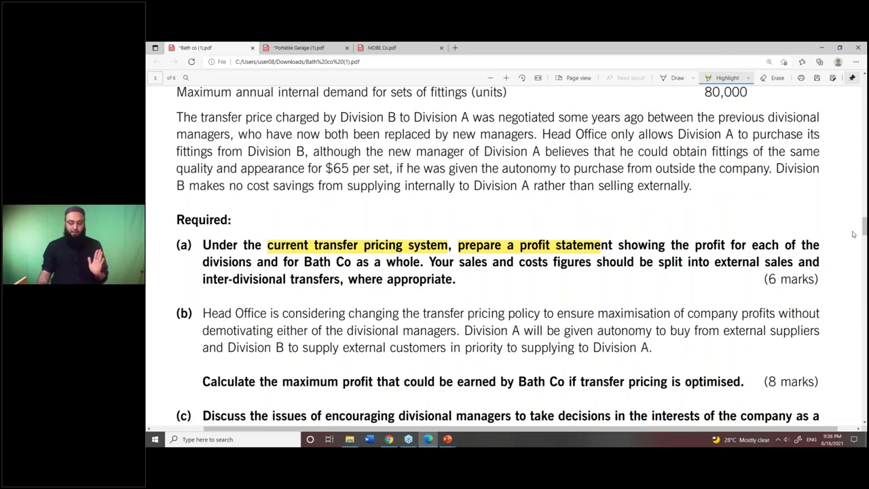
left_click(277, 46)
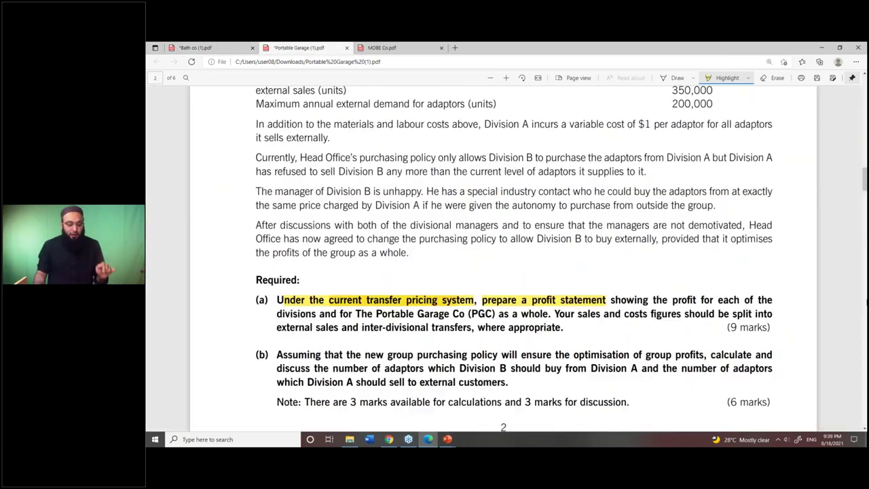
scroll(503, 258, "up", 15)
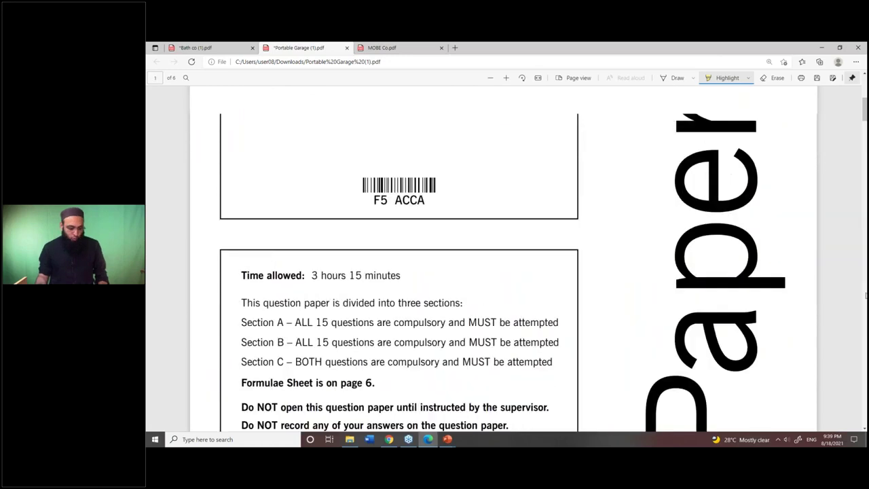
scroll(502, 258, "up", 3)
scroll(502, 258, "down", 9)
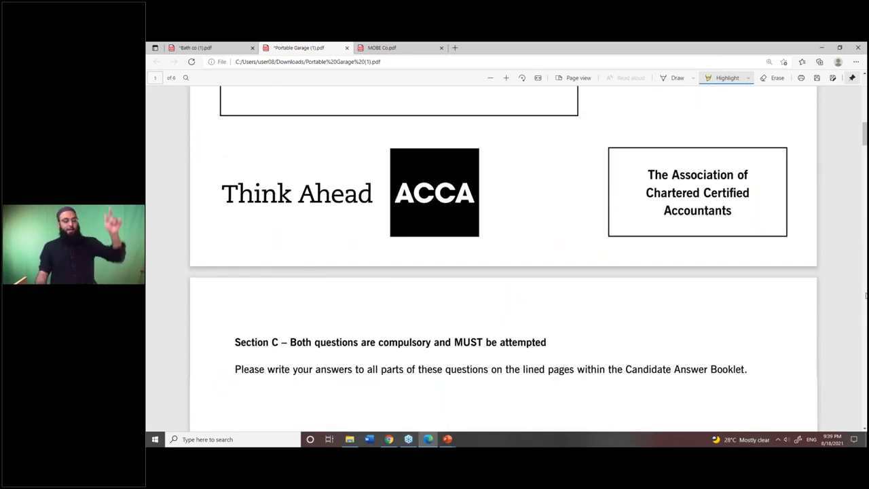
scroll(866, 296, "down", 3)
scroll(856, 282, "down", 1)
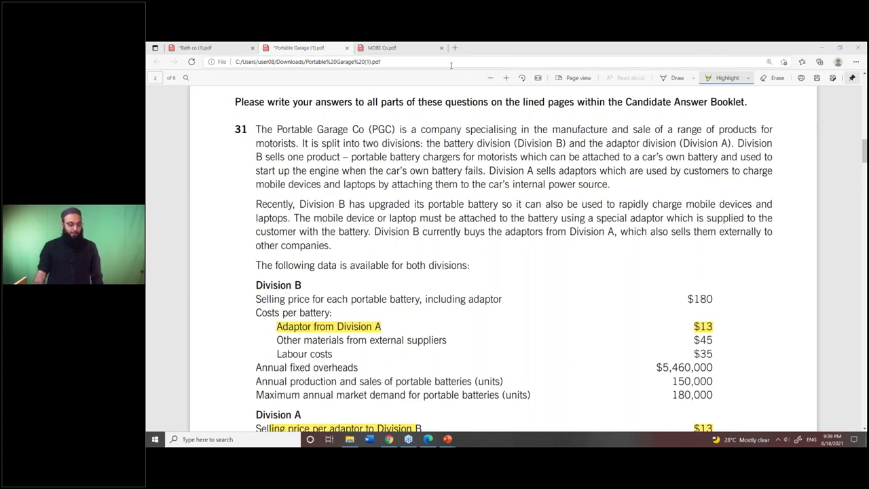
Step: Revisit points 1 and 2 on the "Million Dollar Points" slide, and return to Portable Garage (1).pdf in Edge
key("alt+Tab")
key("alt+Tab")
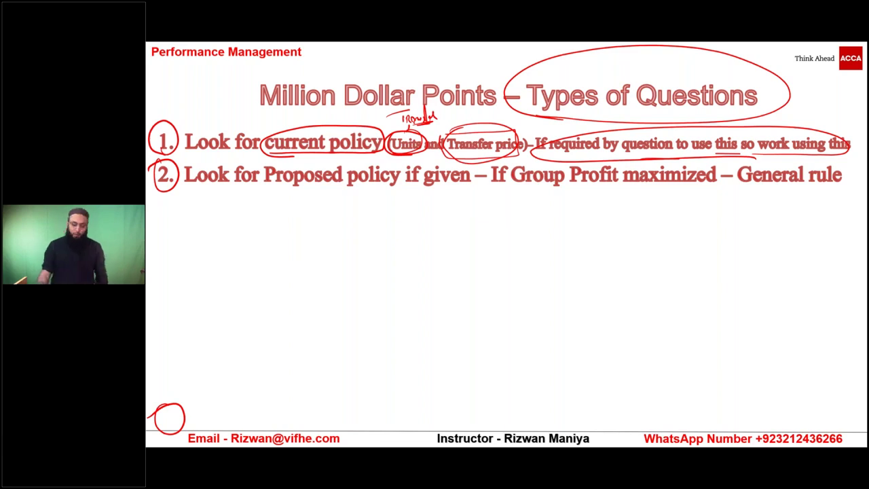
key("alt+Tab")
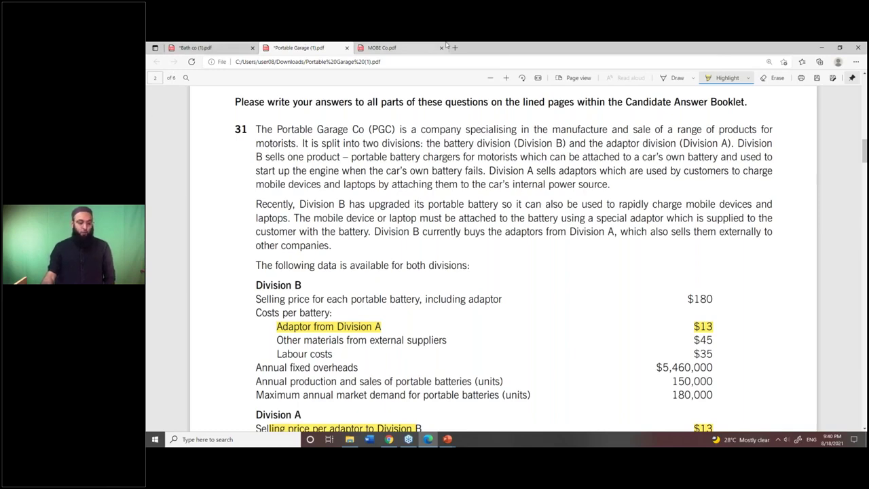
key("alt+Tab")
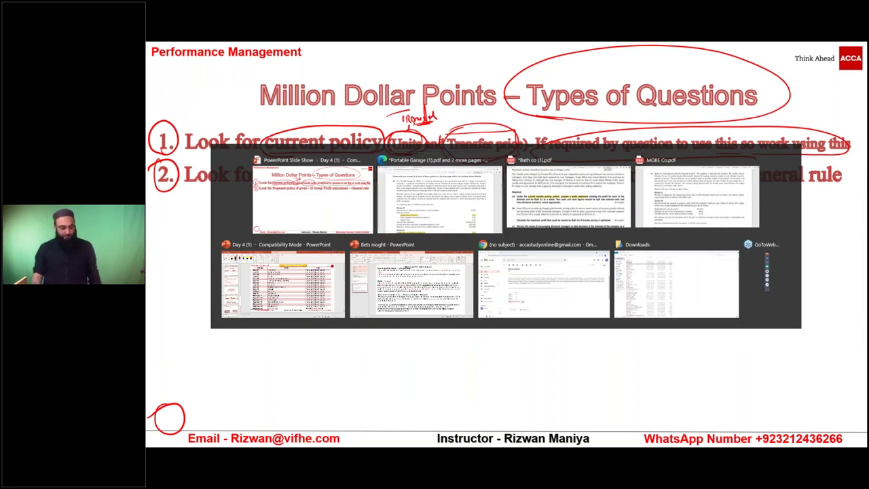
key("Return")
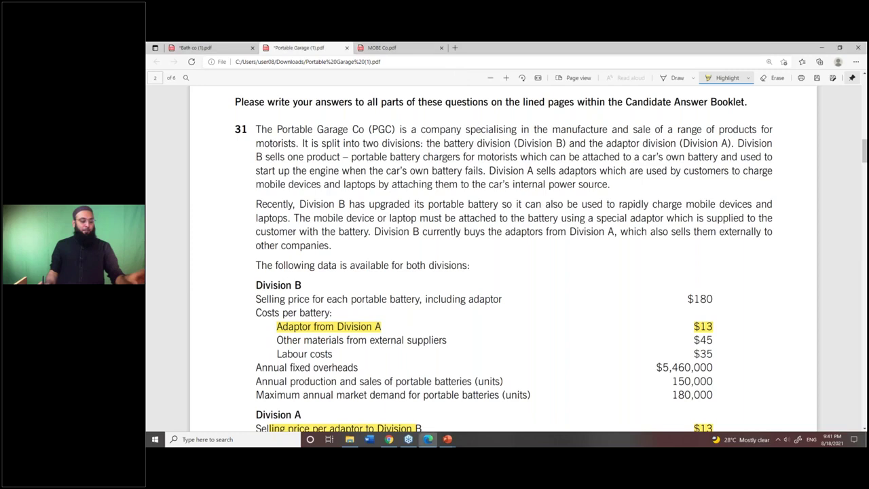
Step: In question 31's first paragraph, highlight "the battery division", "adaptor division (Division A)" and "one product – portable battery chargers for motorists"
left_click_drag(427, 143, 511, 144)
left_click_drag(606, 143, 708, 143)
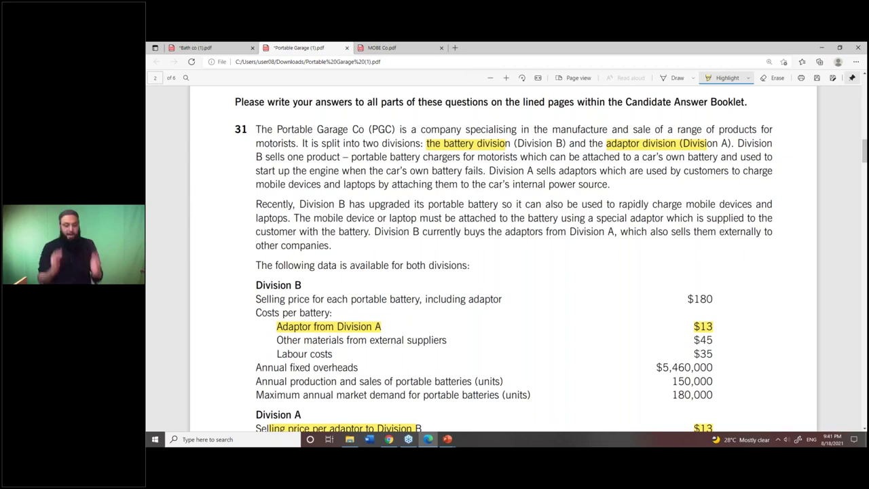
left_click_drag(286, 157, 517, 156)
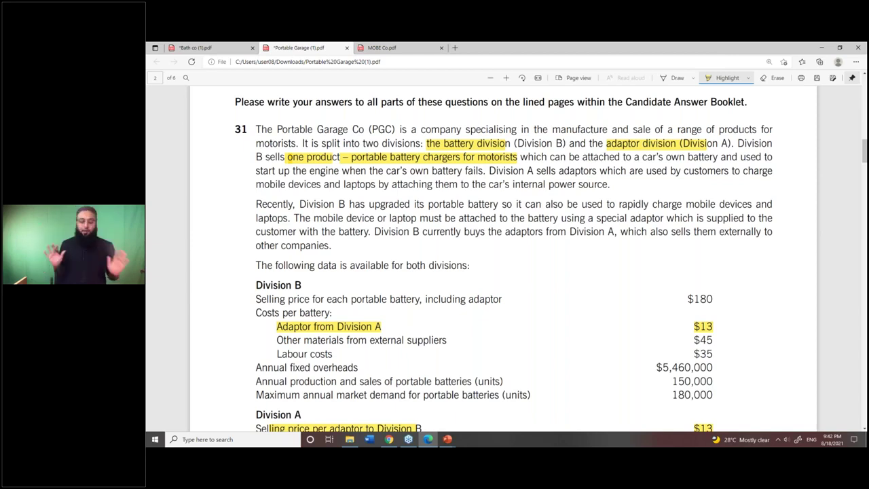
Step: Highlight the text on Division B buying adaptors from Division A, Division A's external sales, and Head Office's current purchasing policy
left_click_drag(375, 232, 614, 232)
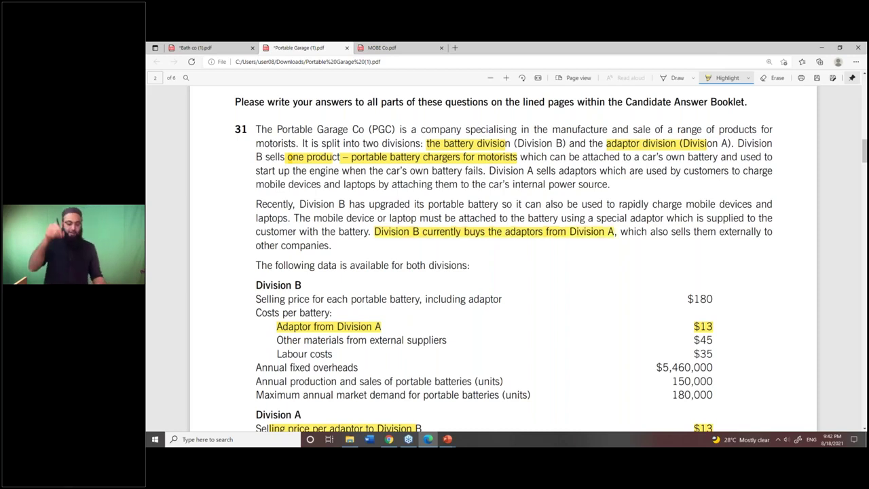
left_click_drag(651, 232, 326, 245)
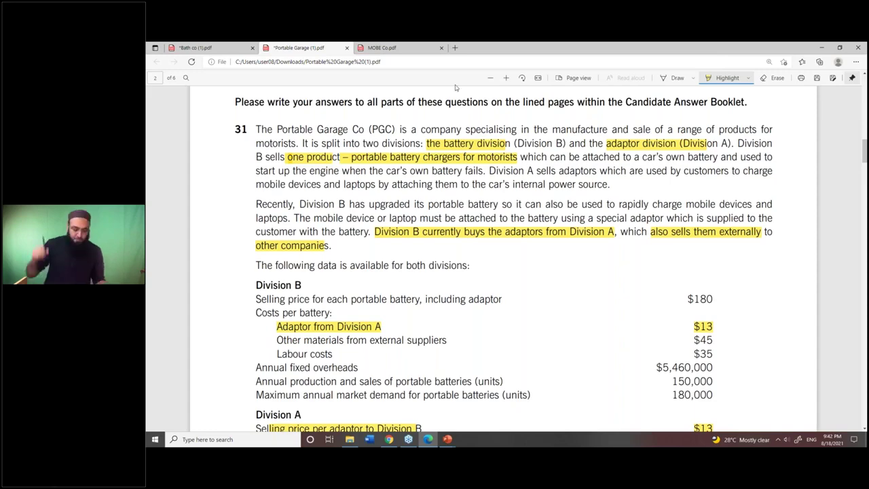
scroll(455, 87, "down", 1)
scroll(455, 87, "down", 5)
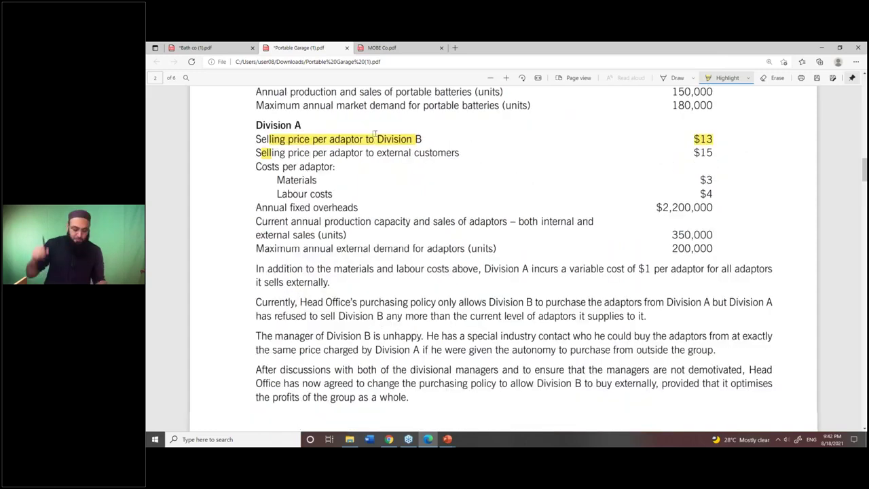
scroll(375, 133, "down", 1)
left_click_drag(256, 266, 710, 266)
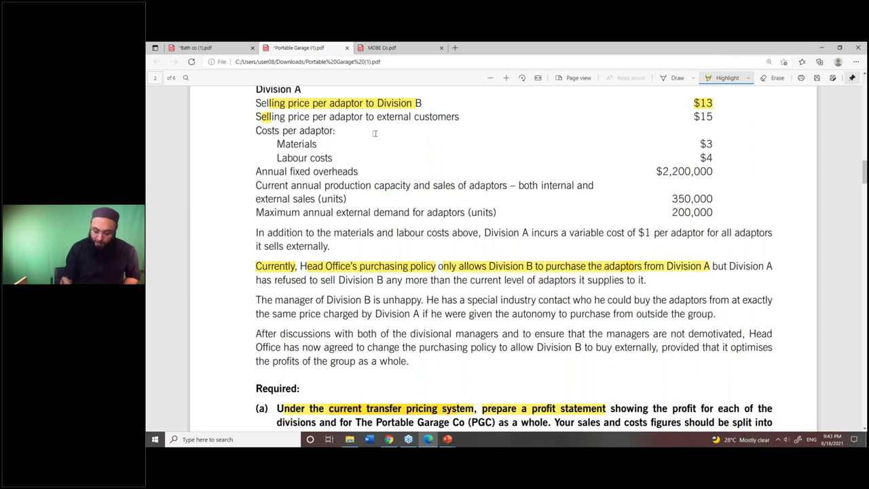
Step: Handwrite "Current Policy" in blue ink in the margin beside the highlighted purchasing policy sentence
key("alt+d")
left_click_drag(234, 262, 250, 271)
left_click_drag(210, 255, 234, 212)
mouse_move(207, 285)
left_mouse_down()
mouse_move(197, 269)
mouse_move(224, 278)
mouse_move(242, 258)
mouse_move(242, 272)
left_mouse_up()
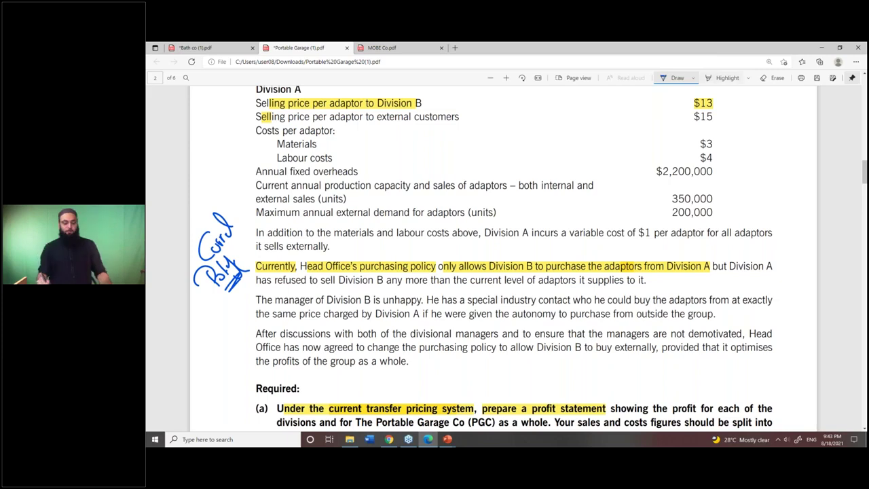
left_click(727, 77)
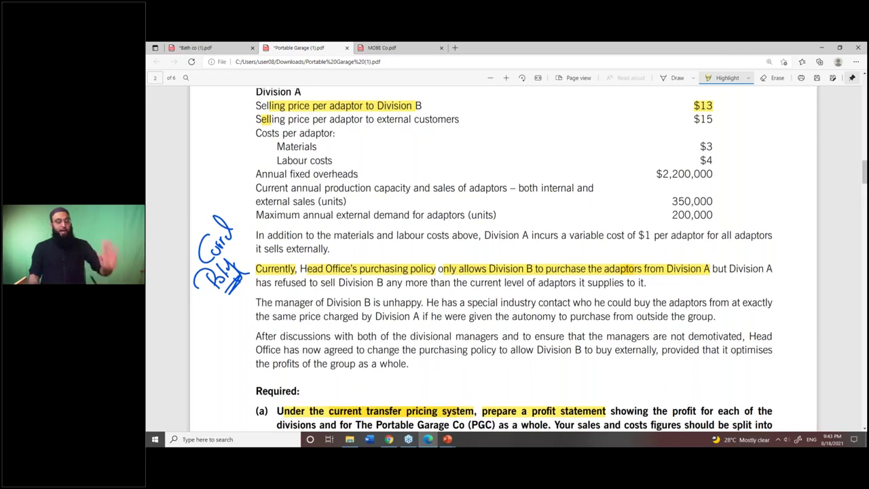
Step: Write "Buyer" with an arrow beside the Division B heading and "Seller" beside the Division A heading
scroll(359, 172, "up", 3)
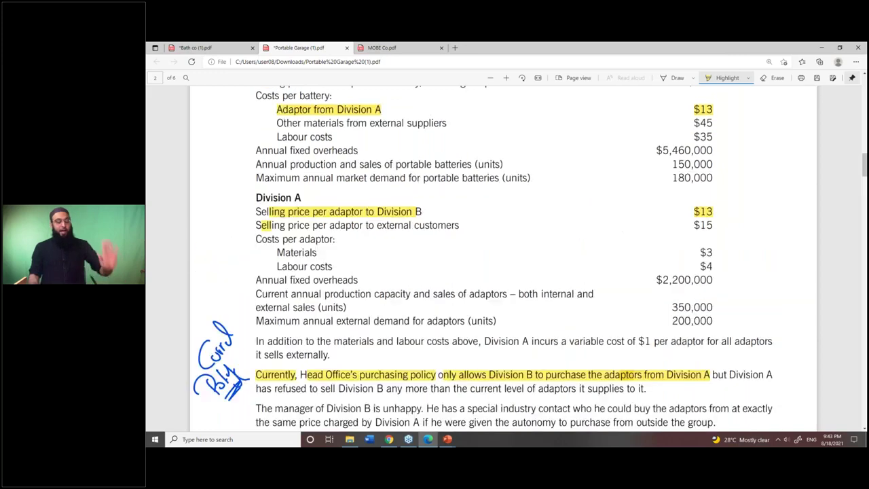
scroll(475, 258, "up", 2)
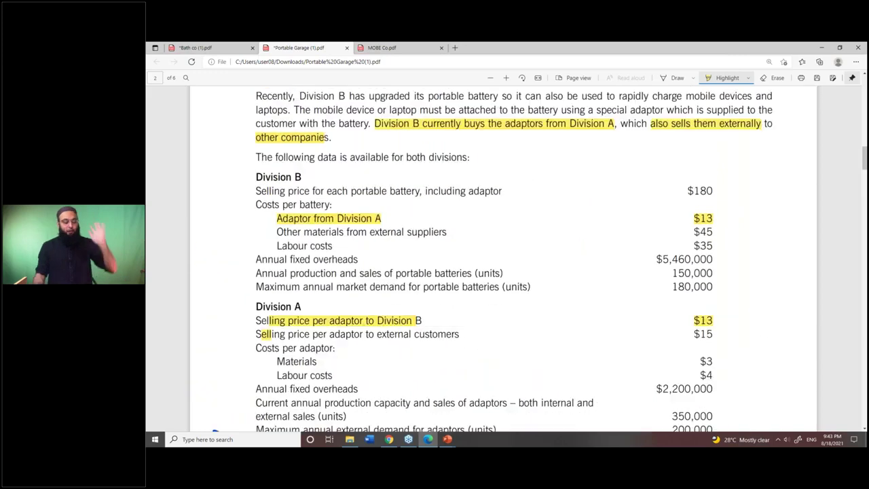
scroll(475, 258, "down", 1)
scroll(486, 260, "up", 1)
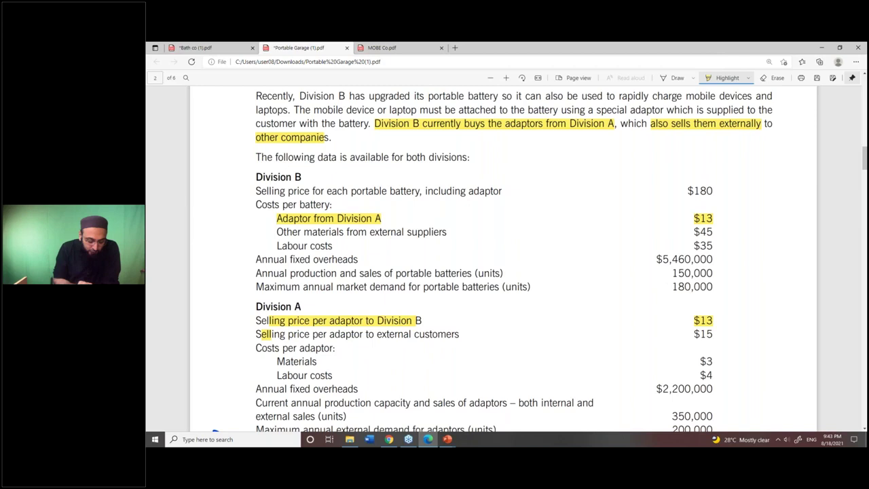
key("alt+d")
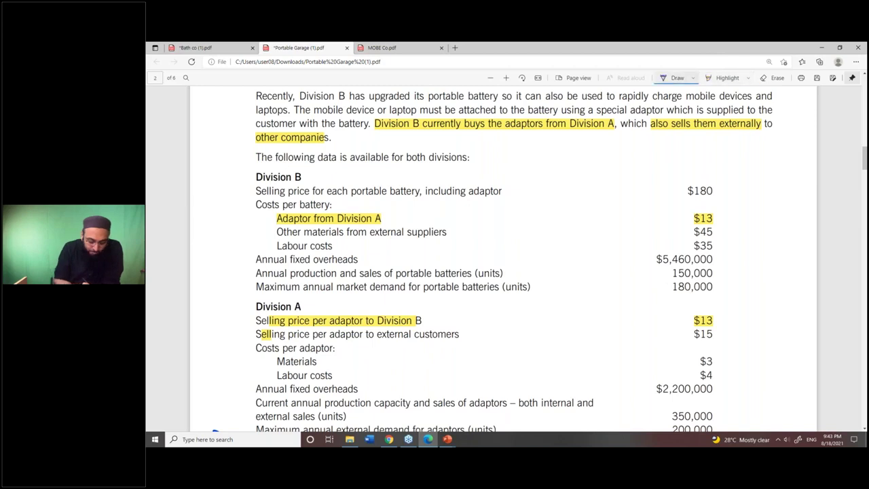
left_click_drag(315, 178, 324, 178)
mouse_move(314, 174)
left_mouse_down()
mouse_move(315, 182)
mouse_move(347, 181)
mouse_move(354, 191)
mouse_move(361, 172)
left_mouse_up()
mouse_move(324, 311)
left_mouse_down()
mouse_move(361, 296)
mouse_move(362, 307)
left_mouse_up()
left_click_drag(356, 304, 373, 303)
mouse_move(373, 312)
left_mouse_down()
mouse_move(381, 303)
mouse_move(362, 306)
left_mouse_up()
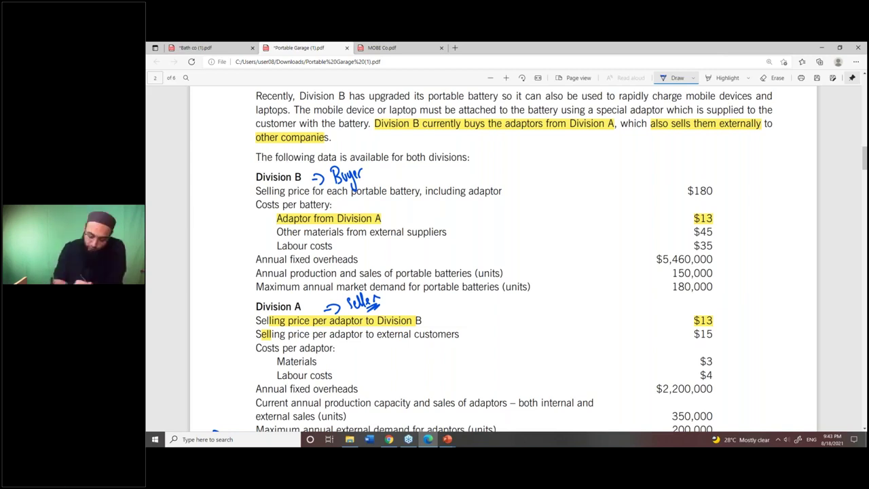
left_click(723, 77)
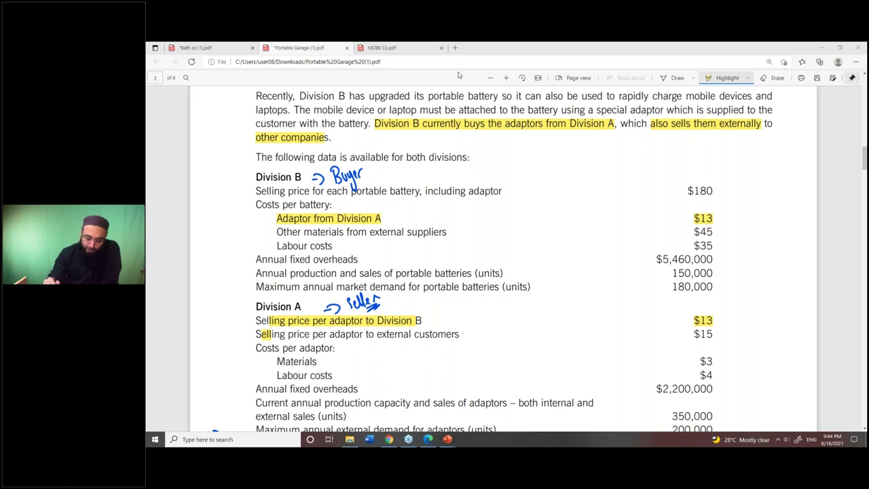
Step: Box the 180,000 maximum demand, the 150,000 production units and the $180 selling price in Division B's data in blue ink
left_click(677, 77)
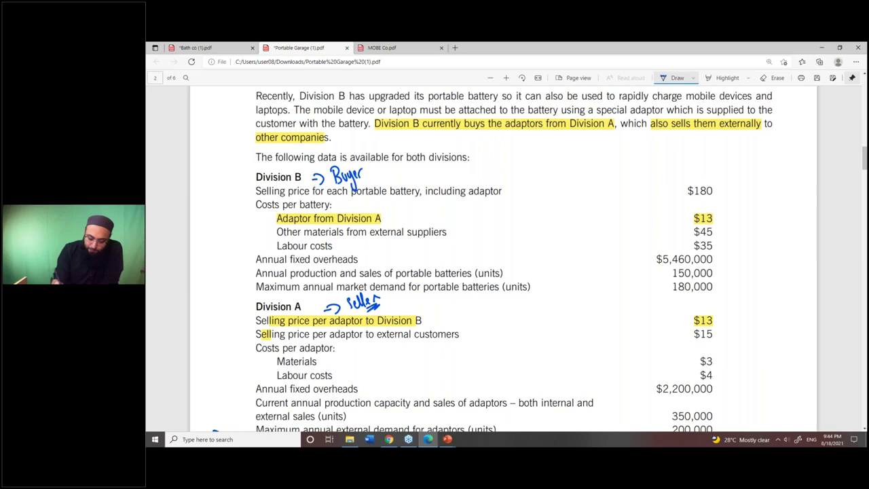
mouse_move(669, 294)
left_mouse_down()
mouse_move(714, 284)
mouse_move(666, 287)
mouse_move(681, 293)
left_mouse_up()
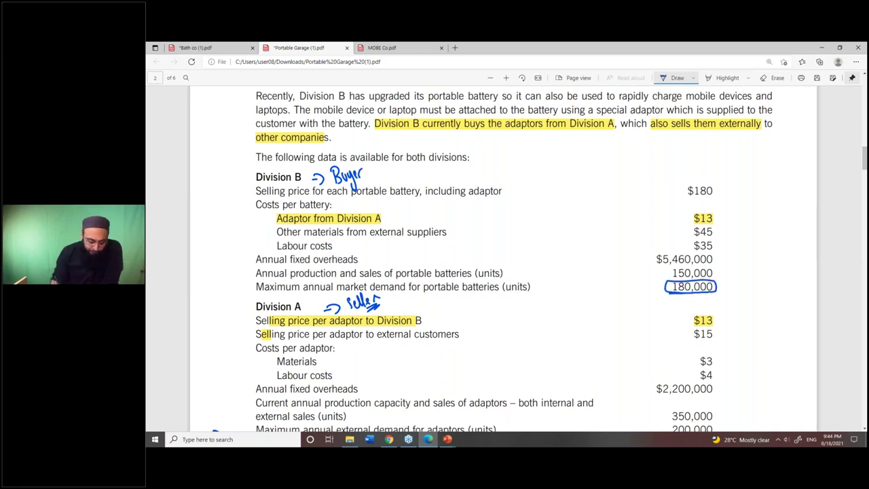
mouse_move(667, 269)
left_mouse_down()
mouse_move(717, 265)
mouse_move(719, 275)
mouse_move(667, 278)
mouse_move(683, 279)
left_mouse_up()
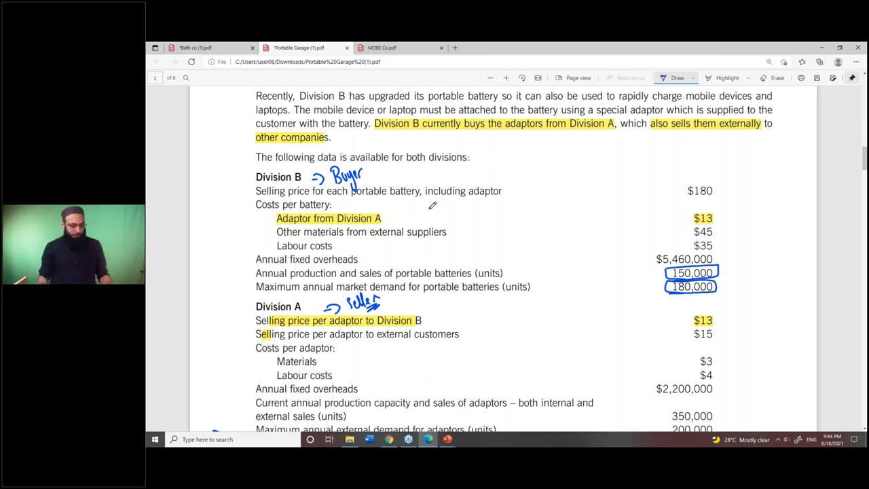
scroll(432, 205, "down", 3)
scroll(432, 205, "up", 3)
mouse_move(687, 199)
left_mouse_down()
mouse_move(718, 198)
mouse_move(680, 178)
mouse_move(679, 199)
left_mouse_up()
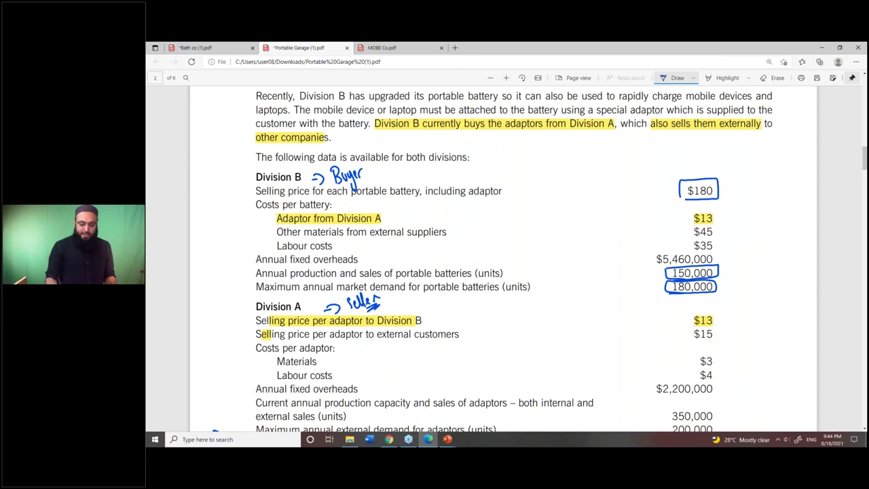
Step: Label Division B's $13 adaptor cost "T.P" and tick the $45, $35 and $5,460,000 cost figures
left_click_drag(717, 213, 725, 211)
mouse_move(721, 212)
left_mouse_down()
mouse_move(721, 220)
mouse_move(731, 215)
left_mouse_up()
left_click(725, 217)
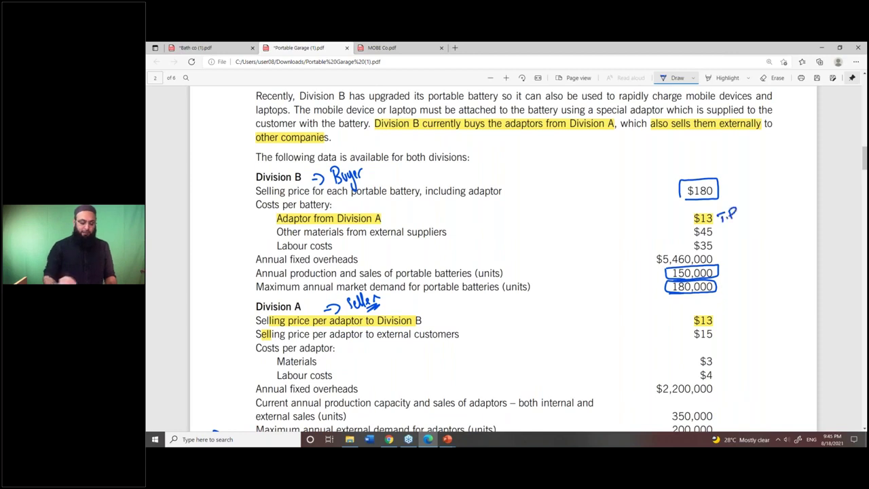
left_click_drag(723, 257, 733, 255)
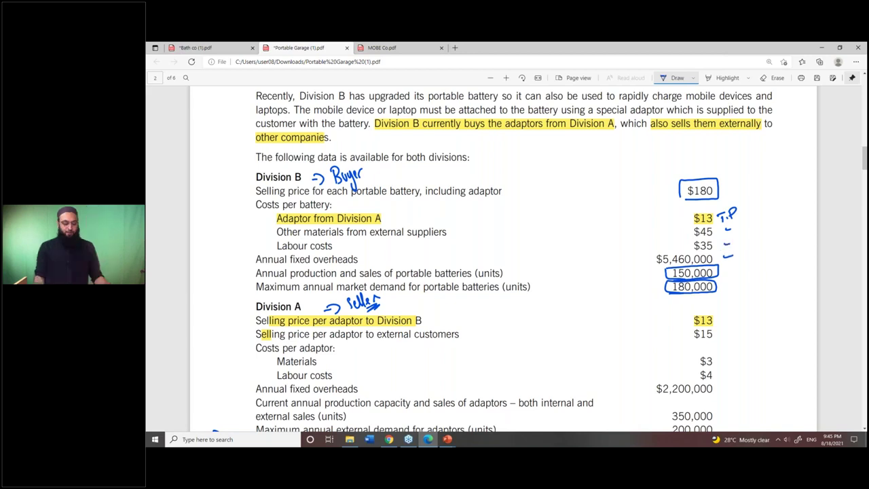
Step: Label Division A's $13 selling price to Division B "T.P" and tick the $15 external selling price
scroll(382, 258, "down", 3)
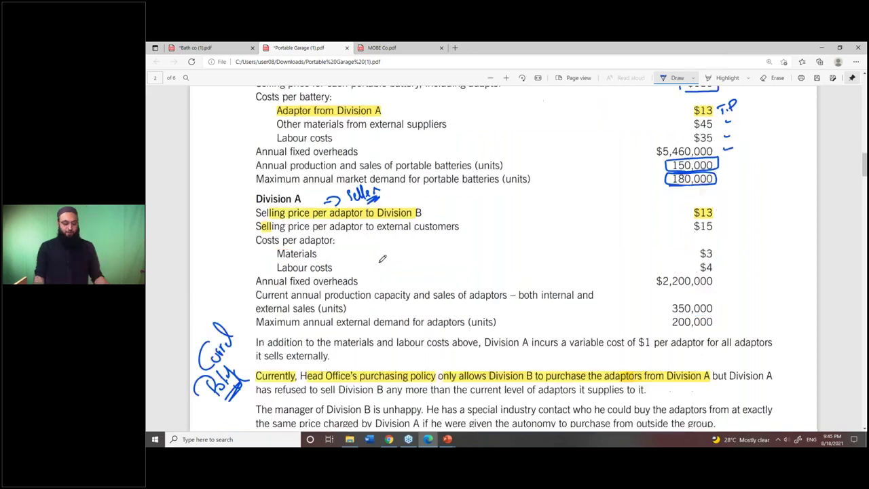
scroll(383, 258, "down", 2)
scroll(382, 258, "up", 2)
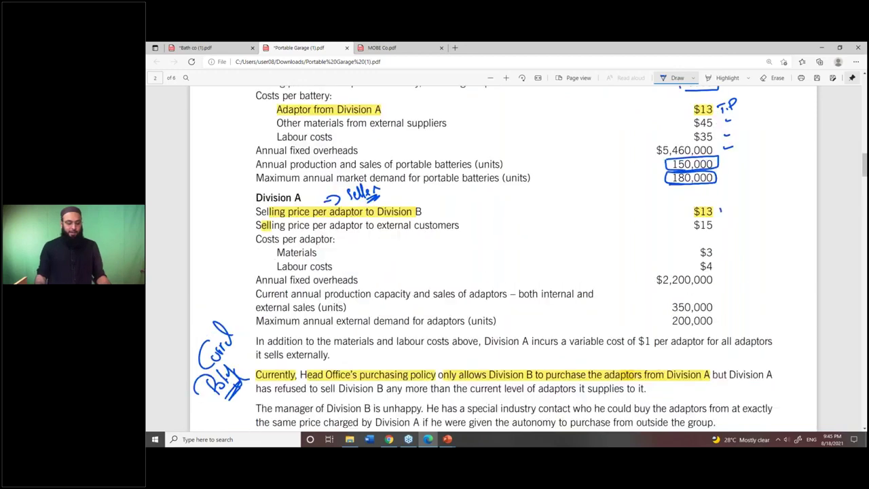
left_click_drag(715, 206, 725, 205)
left_click_drag(720, 205, 720, 214)
left_click_drag(726, 214, 728, 208)
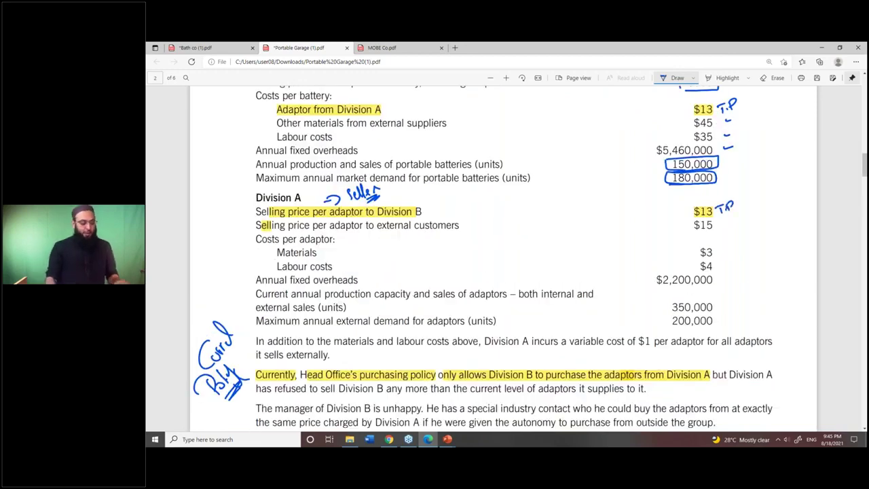
left_click_drag(719, 226, 730, 224)
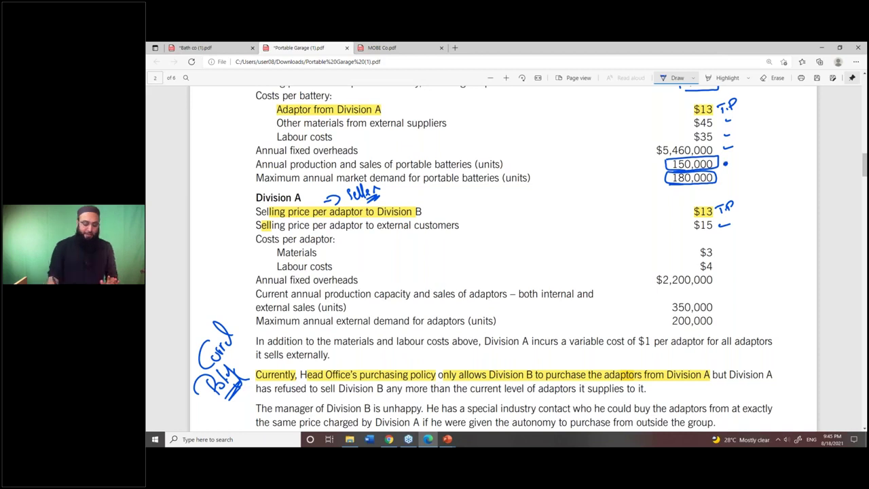
Step: Write "Internal" beside the boxed 150,000 units and circle "Head Office's purchasing policy" in the policy sentence
mouse_move(744, 157)
left_mouse_down()
mouse_move(743, 167)
mouse_move(748, 154)
mouse_move(753, 165)
left_mouse_up()
mouse_move(749, 158)
left_mouse_down()
mouse_move(769, 156)
mouse_move(775, 142)
mouse_move(774, 162)
left_mouse_up()
mouse_move(317, 365)
left_mouse_down()
mouse_move(319, 386)
mouse_move(466, 380)
mouse_move(395, 363)
mouse_move(304, 366)
left_mouse_up()
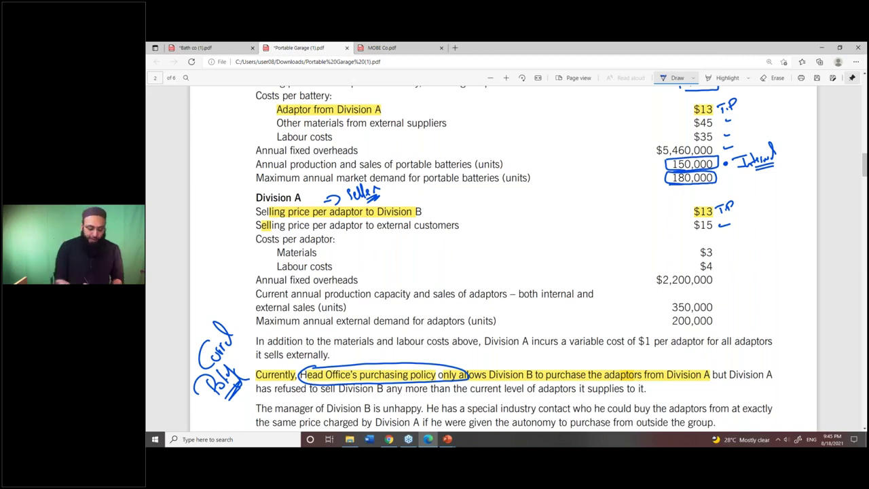
Step: Underline "Current" and "capacity", box 350,000, and note "150,000" beside it with an arrow up to "Internal"
left_click_drag(256, 299, 293, 303)
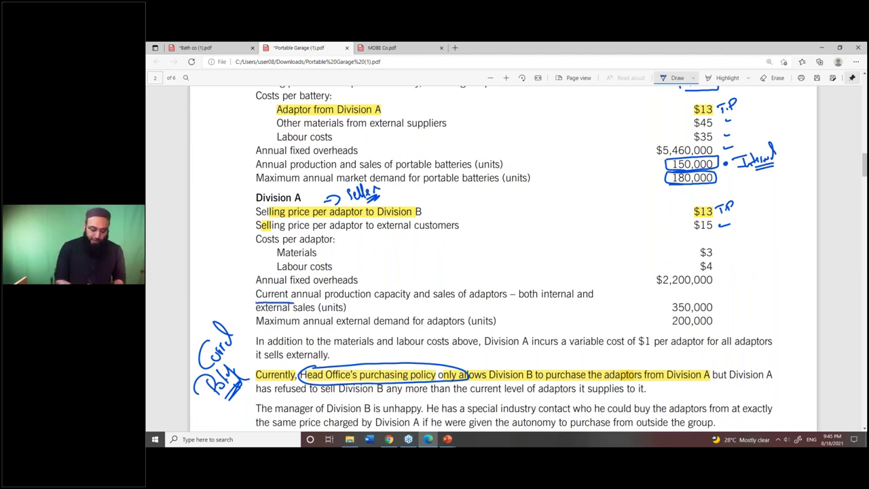
left_click_drag(374, 300, 409, 298)
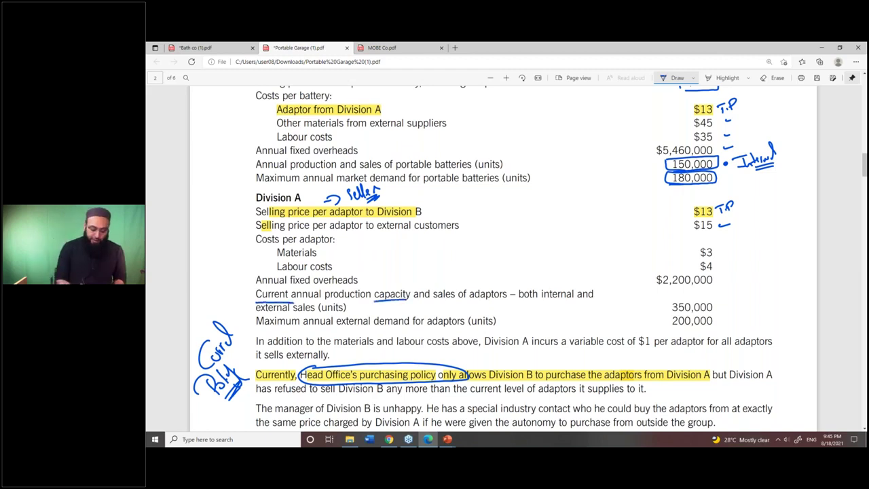
mouse_move(671, 306)
left_mouse_down()
mouse_move(716, 314)
mouse_move(671, 298)
mouse_move(670, 315)
left_mouse_up()
mouse_move(725, 304)
left_mouse_down()
mouse_move(761, 274)
mouse_move(791, 271)
mouse_move(790, 225)
mouse_move(762, 173)
left_mouse_up()
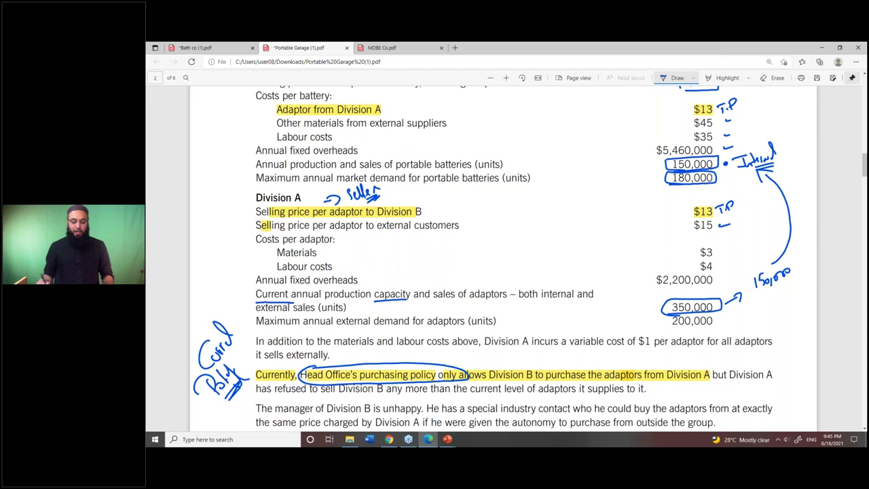
Step: Underline "Maximum" and "external demand" for adaptors, box the 200,000 figure and draw an arrow beside it
left_click_drag(256, 328, 394, 327)
mouse_move(664, 328)
left_mouse_down()
mouse_move(712, 329)
mouse_move(715, 307)
left_mouse_up()
left_click_drag(663, 313, 672, 329)
left_click_drag(723, 322, 736, 320)
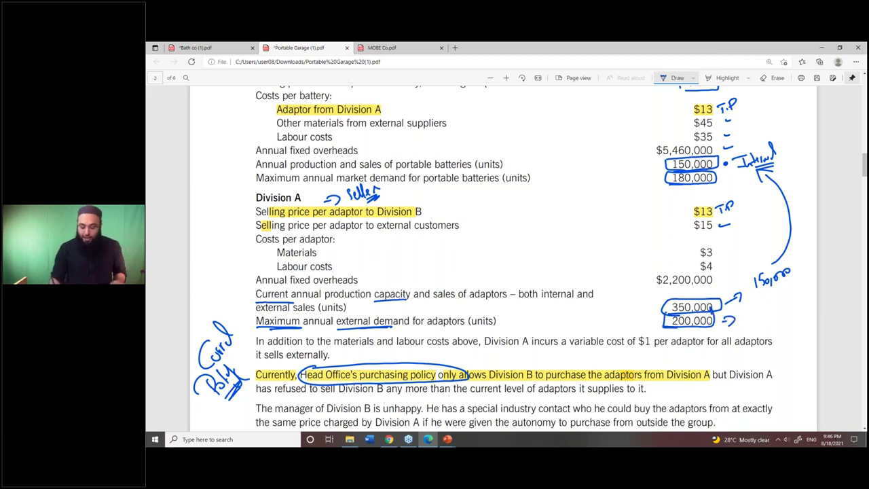
Step: Write "100% External" and an underlined "200,000" next to the arrow from the external demand figure
mouse_move(744, 308)
left_mouse_down()
mouse_move(746, 318)
mouse_move(761, 318)
mouse_move(782, 304)
left_mouse_up()
mouse_move(777, 309)
left_mouse_down()
mouse_move(800, 306)
mouse_move(806, 288)
left_mouse_up()
left_click_drag(767, 321, 769, 331)
left_click_drag(778, 328, 805, 323)
left_click_drag(774, 332, 803, 330)
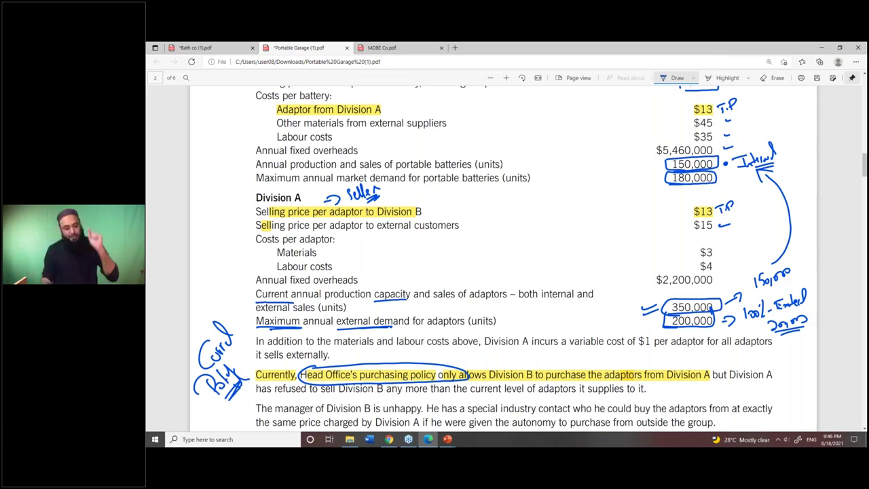
Step: In the Bath Co PDF, highlight the labels for maximum annual market demand for baths and maximum external and internal demand for fittings
key("ctrl+shift+Tab")
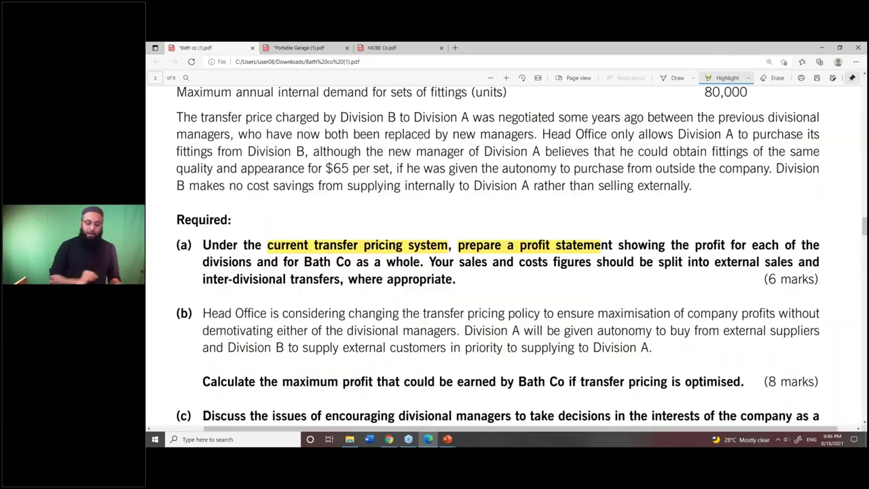
scroll(502, 258, "up", 5)
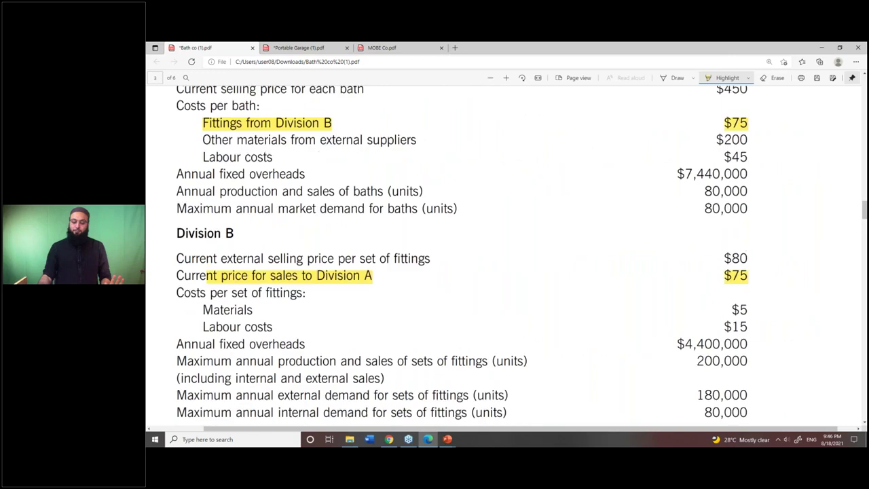
left_click_drag(177, 208, 441, 208)
left_click_drag(176, 395, 475, 394)
left_click_drag(176, 412, 494, 412)
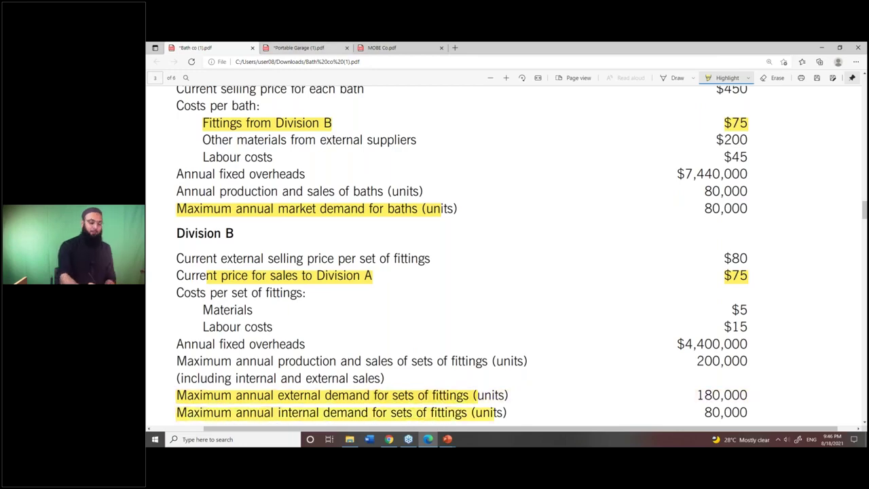
Step: In the Portable Garage PDF, write a boxed "150,000 → B" above the Division B data, labelled "Current Policy" with "Policy" underlined
left_click(299, 48)
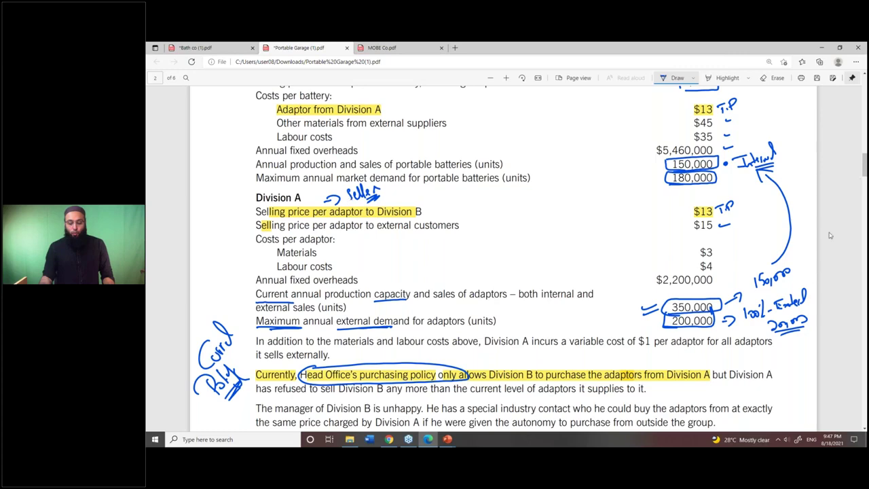
scroll(829, 236, "up", 2)
scroll(825, 225, "up", 2)
mouse_move(543, 197)
left_mouse_down()
mouse_move(567, 212)
mouse_move(597, 203)
mouse_move(653, 209)
left_mouse_up()
mouse_move(536, 193)
left_mouse_down()
mouse_move(672, 220)
mouse_move(518, 197)
left_mouse_up()
mouse_move(677, 208)
left_mouse_down()
mouse_move(699, 212)
mouse_move(751, 194)
mouse_move(759, 207)
left_mouse_up()
left_click_drag(762, 195, 763, 219)
left_click_drag(721, 214, 757, 215)
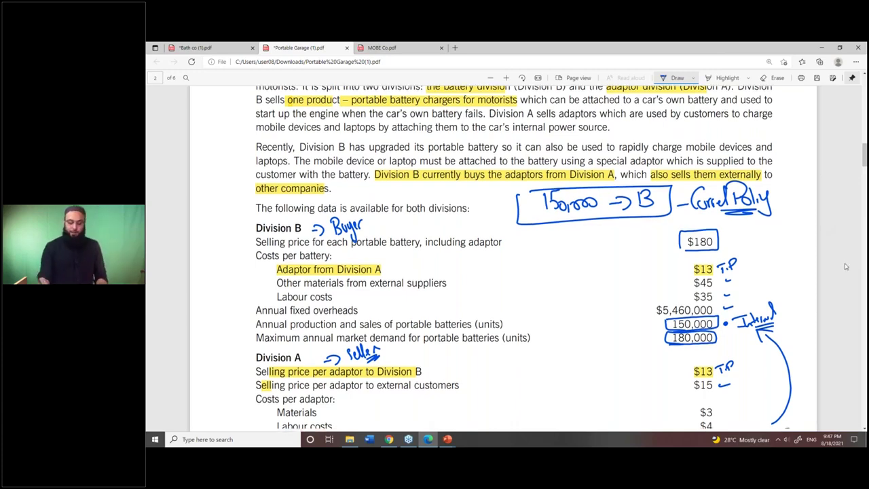
Step: In requirement (a), box "the profit", underline "each" and "divisions", and circle "The Portable Garage Co (PGC) as a whole"
scroll(839, 258, "down", 2)
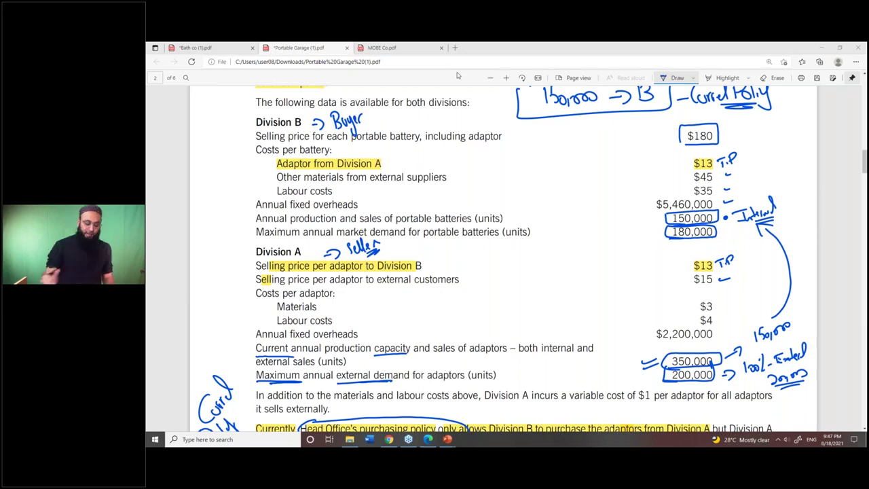
scroll(400, 133, "down", 3)
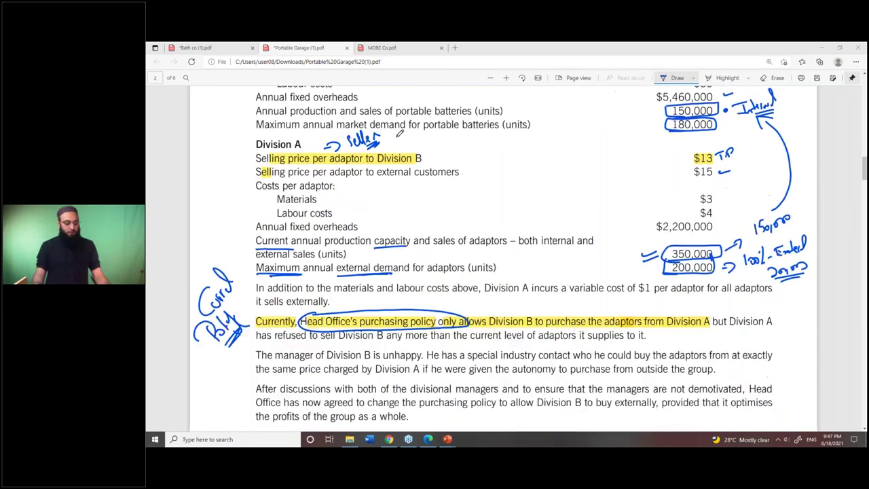
scroll(401, 133, "down", 3)
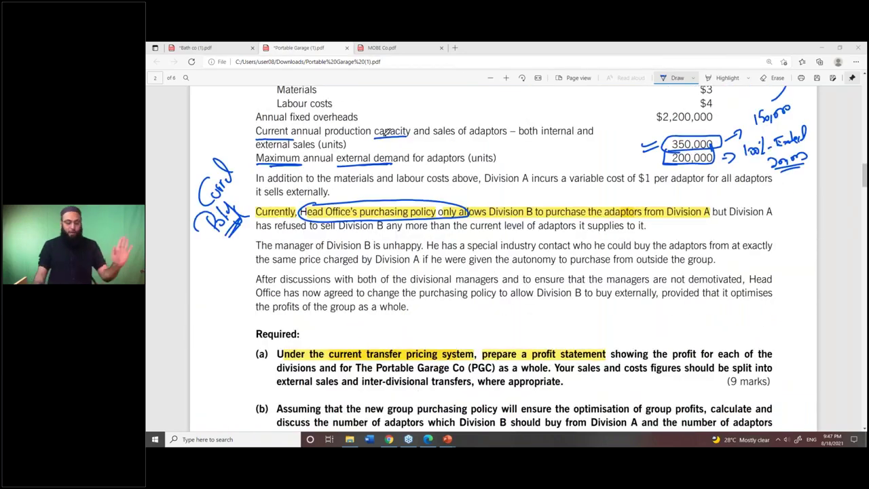
scroll(384, 133, "down", 1)
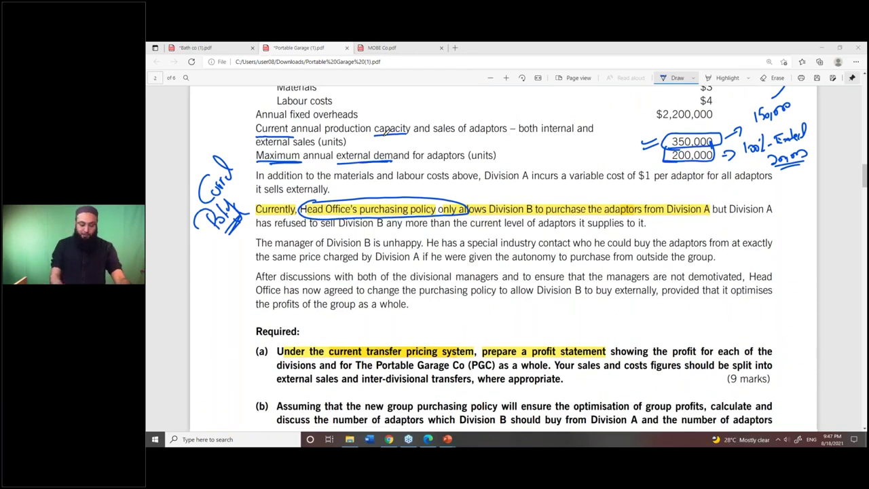
scroll(384, 132, "down", 2)
mouse_move(672, 294)
left_mouse_down()
mouse_move(686, 309)
mouse_move(738, 307)
left_mouse_up()
mouse_move(278, 323)
left_mouse_down()
mouse_move(547, 315)
mouse_move(377, 303)
mouse_move(346, 318)
left_mouse_up()
Step: Underline "sales", "costs figures", "be split into", "external sales", "inter-divisional transfers" and "where appropriate" in requirement (a)
left_click_drag(577, 324, 589, 324)
left_click_drag(628, 324, 670, 322)
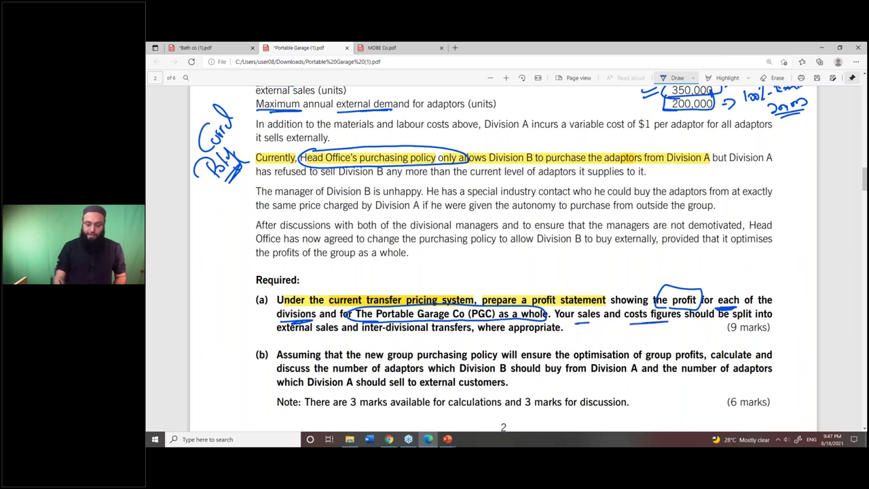
mouse_move(723, 320)
left_mouse_down()
mouse_move(749, 319)
mouse_move(726, 320)
left_mouse_up()
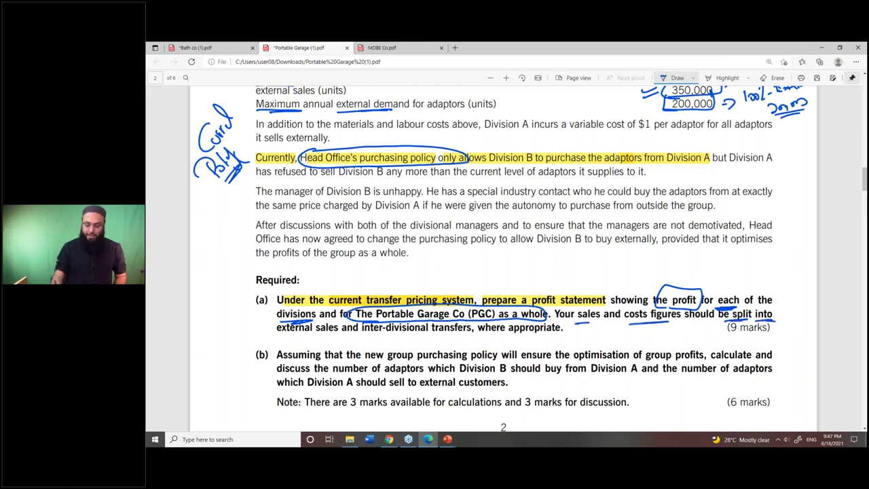
mouse_move(276, 333)
left_mouse_down()
mouse_move(339, 334)
mouse_move(311, 340)
left_mouse_up()
left_click_drag(371, 335, 562, 334)
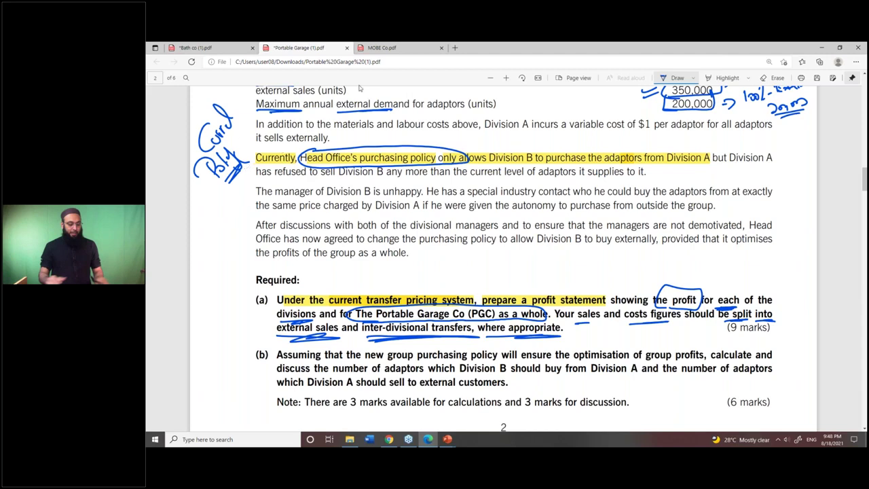
Step: Open Excel with a blank workbook and discard the recovered files
left_click(245, 439)
type("excel")
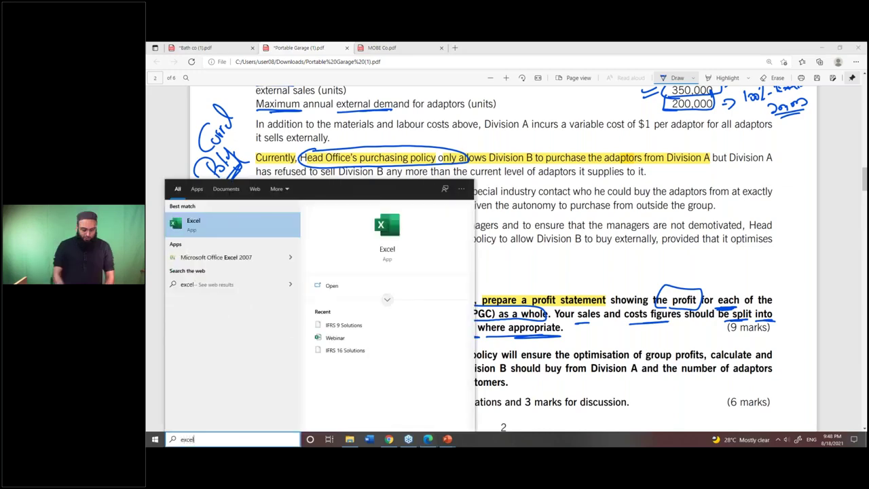
key("Return")
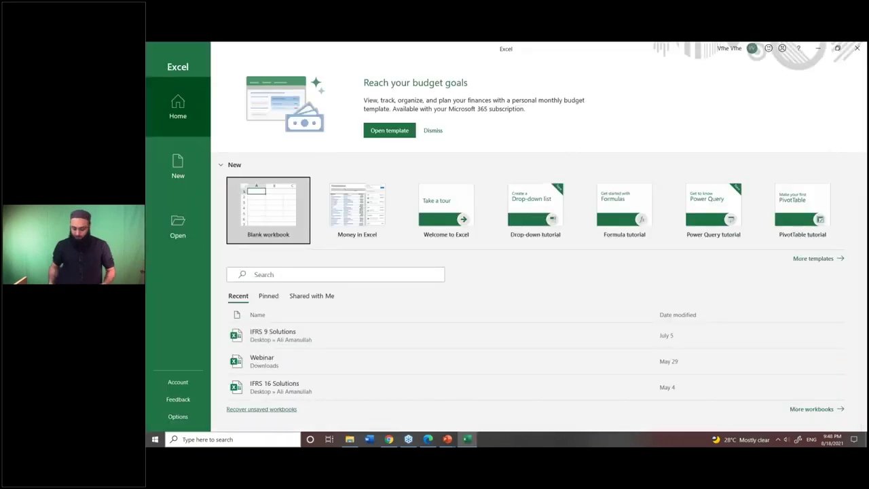
left_click(285, 197)
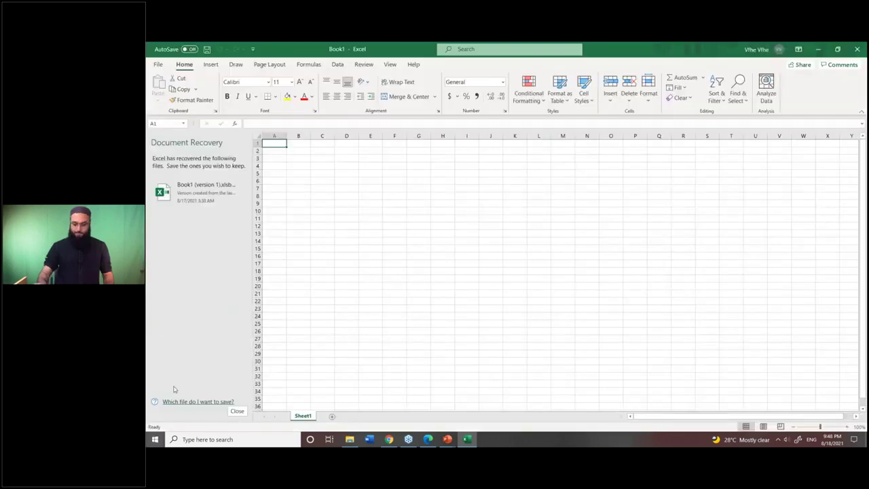
left_click(236, 411)
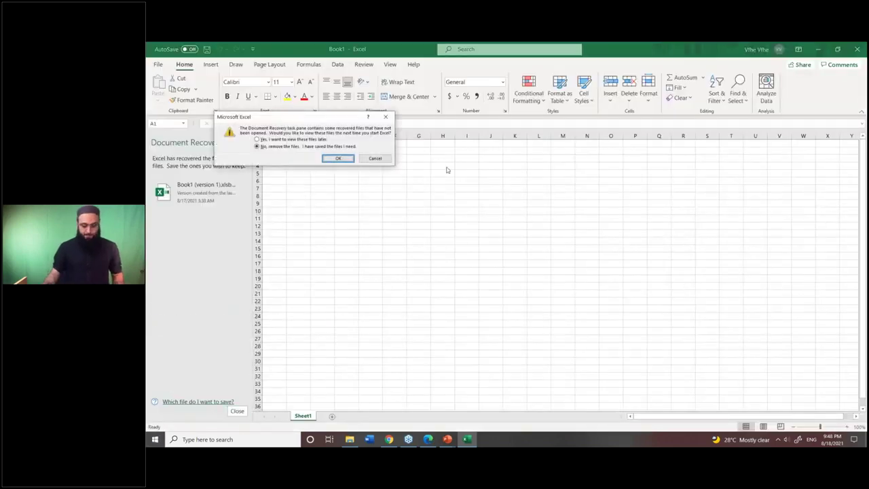
left_click(339, 158)
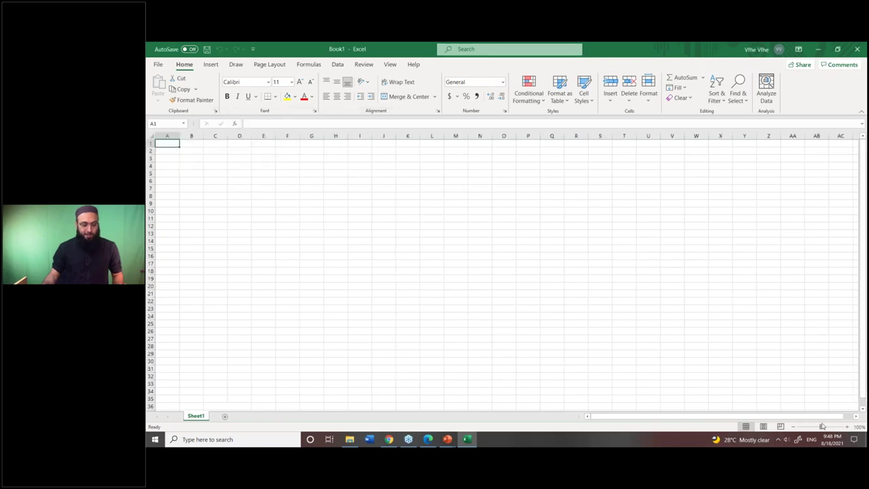
left_click_drag(821, 426, 832, 426)
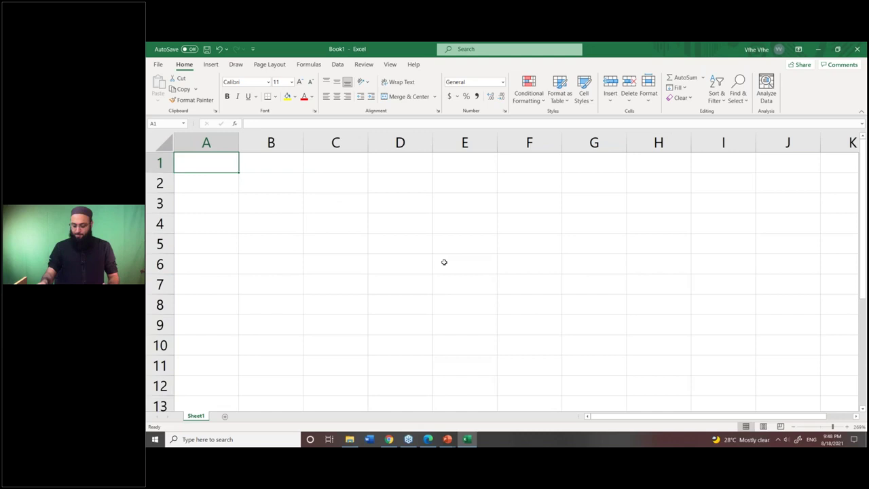
Step: Enter "Part A" in cell A1 and the headings "Seller" in C2 and "Buyer" in D2
type("Part A")
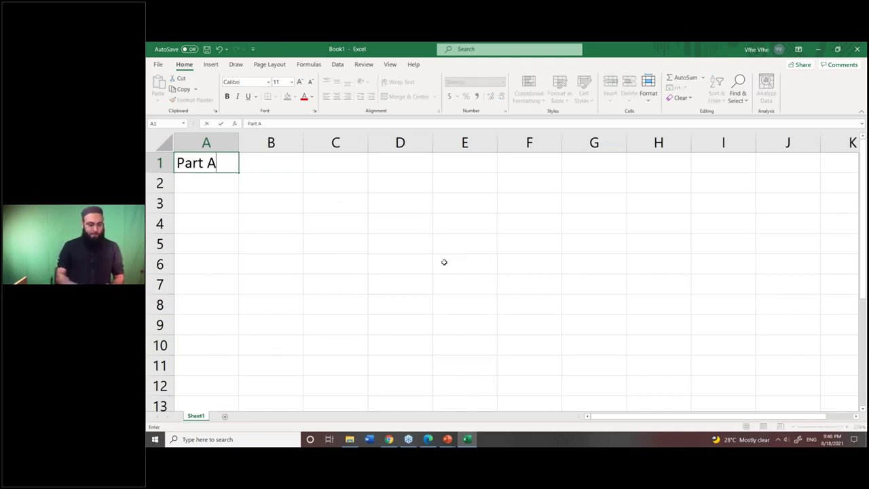
key("Return")
key("Right")
key("Right")
key("Down")
key("Left")
key("Up")
key("Right")
key("Down")
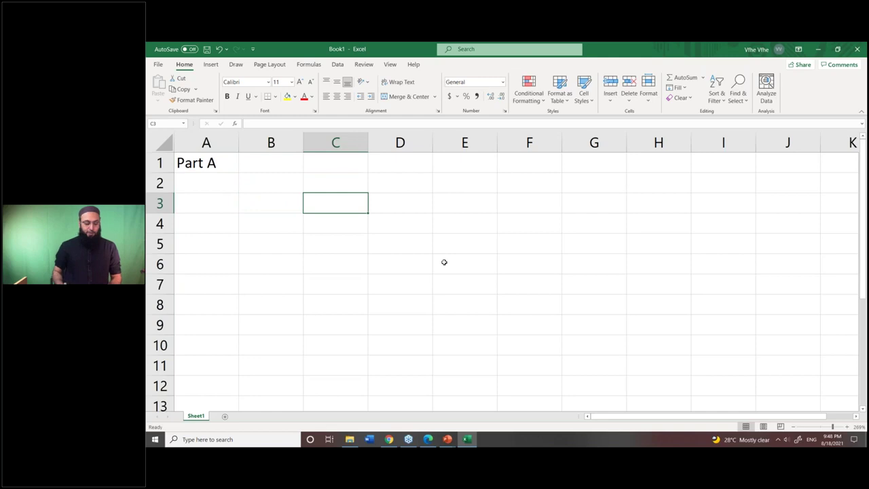
key("Up")
type("Seller")
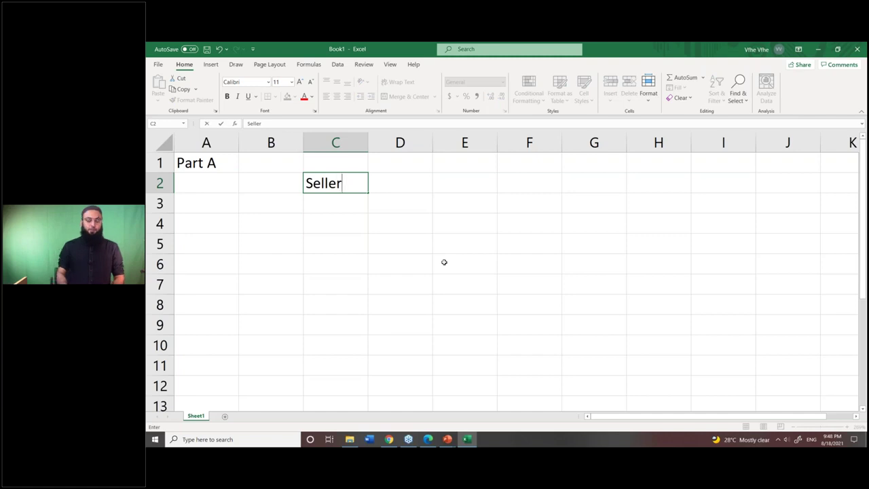
key("Tab")
type("B")
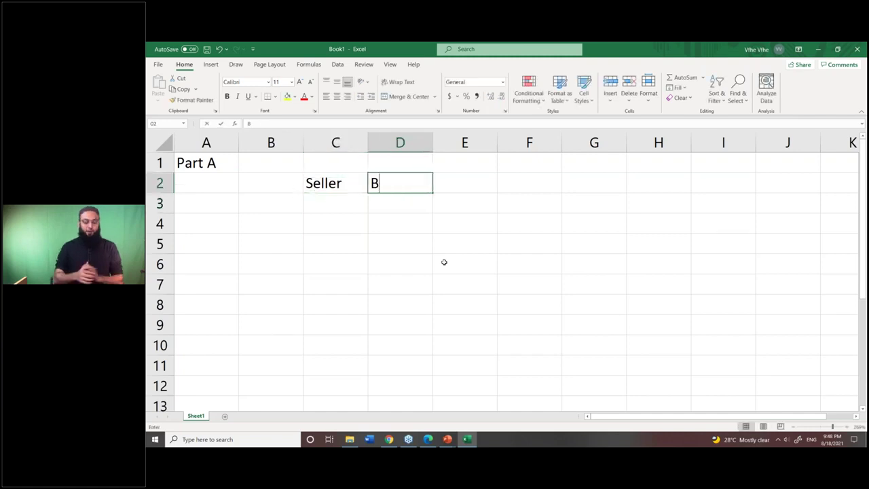
type("uyer")
key("Return")
key("Up")
key("Right")
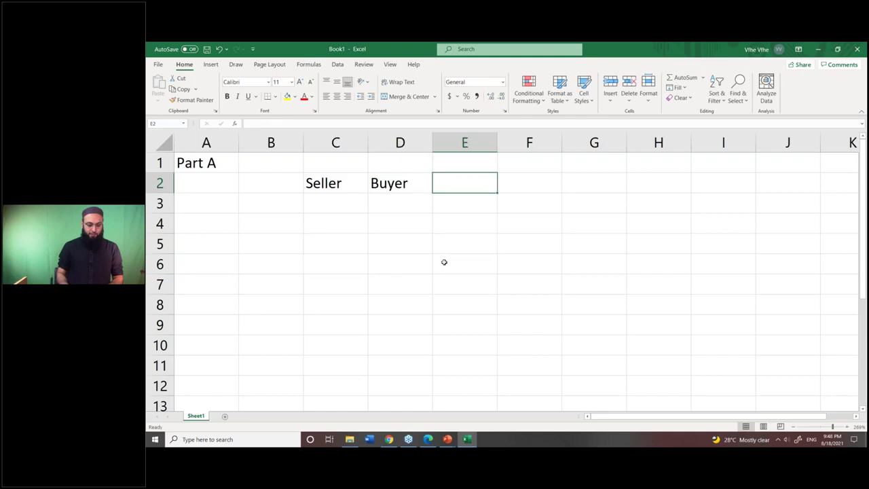
Step: Enter the column headings "Div A", "Div B" and "Group" in cells C3 to E3
key("Down")
key("Left")
key("Left")
type("Div A")
key("Return")
key("Up")
key("Right")
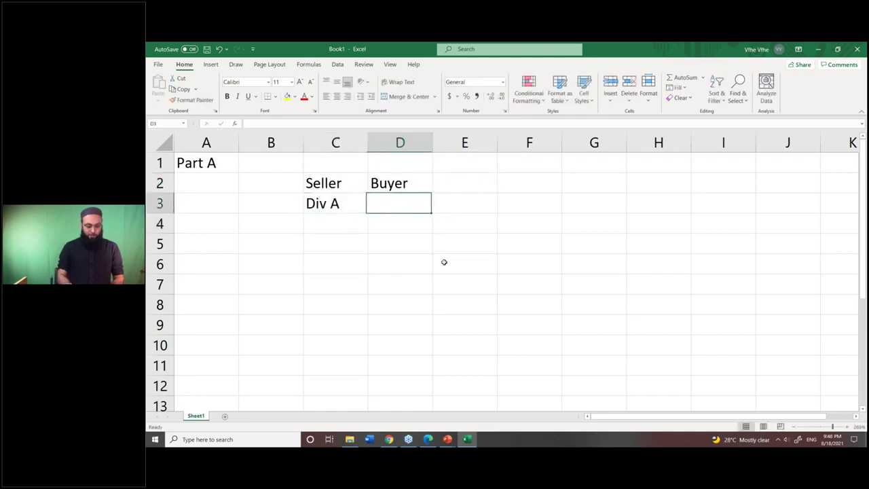
type("Div B")
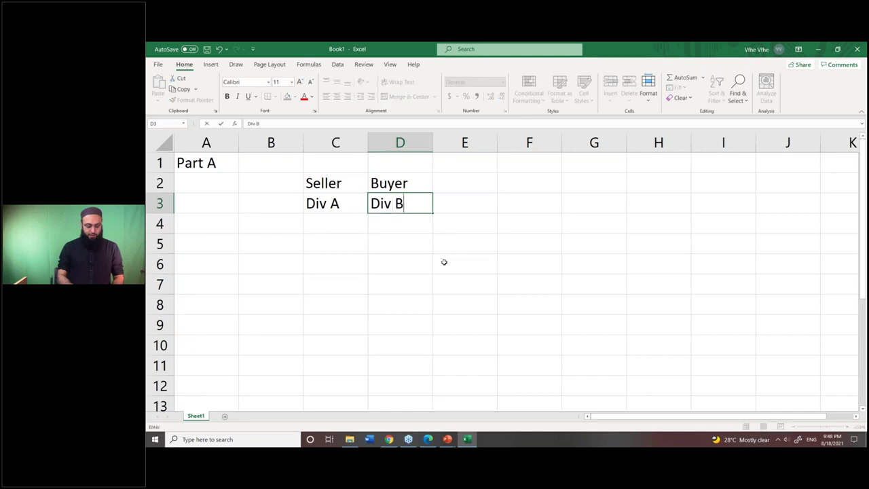
key("Return")
key("Up")
key("Up")
key("Right")
key("Down")
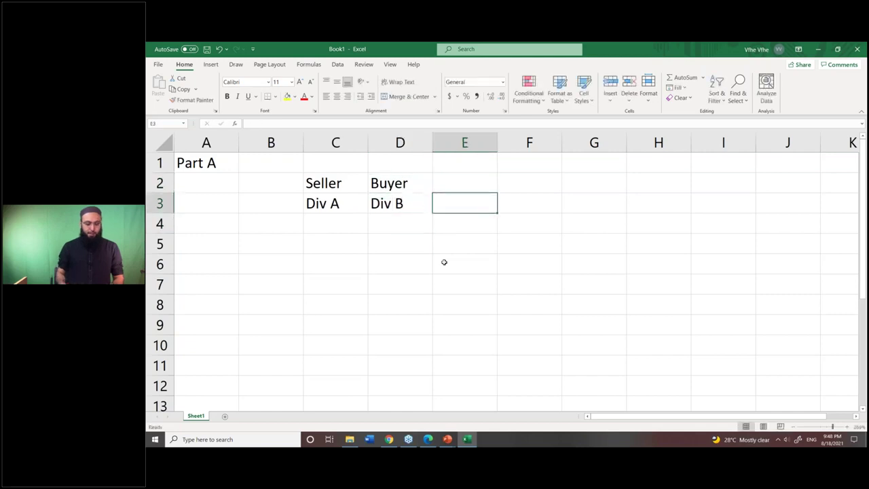
type("Group")
key("Return")
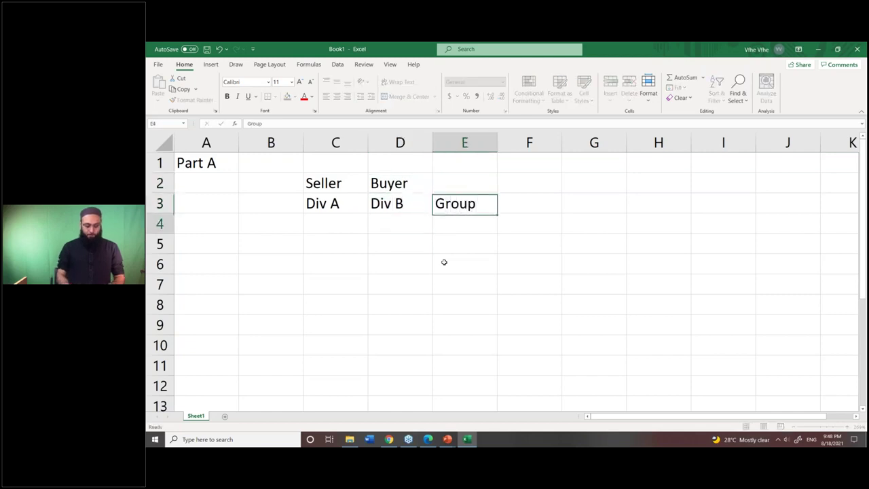
Step: Enter the row label "Revenue" in cell B4
key("Left")
key("Left")
key("Left")
key("Left")
key("Up")
key("Right")
key("Left")
key("Up")
key("Up")
key("Up")
key("Right")
key("Down")
key("Down")
key("Down")
key("Left")
key("Right")
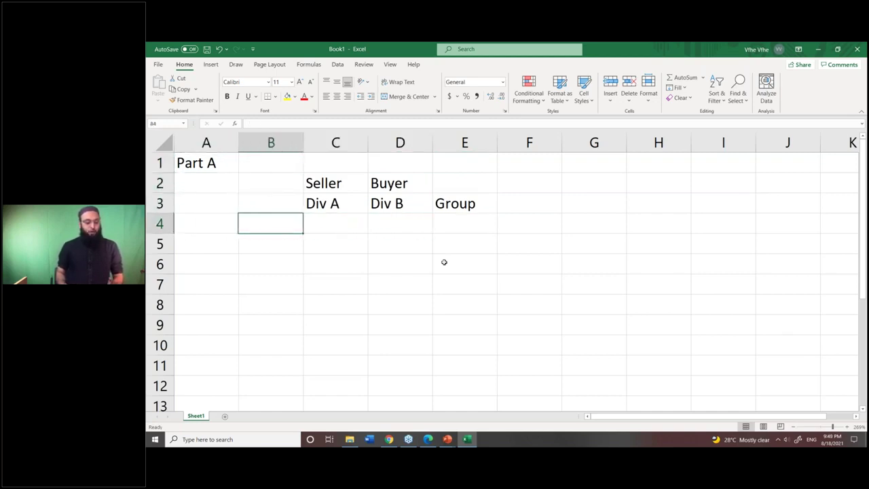
type("Revenu")
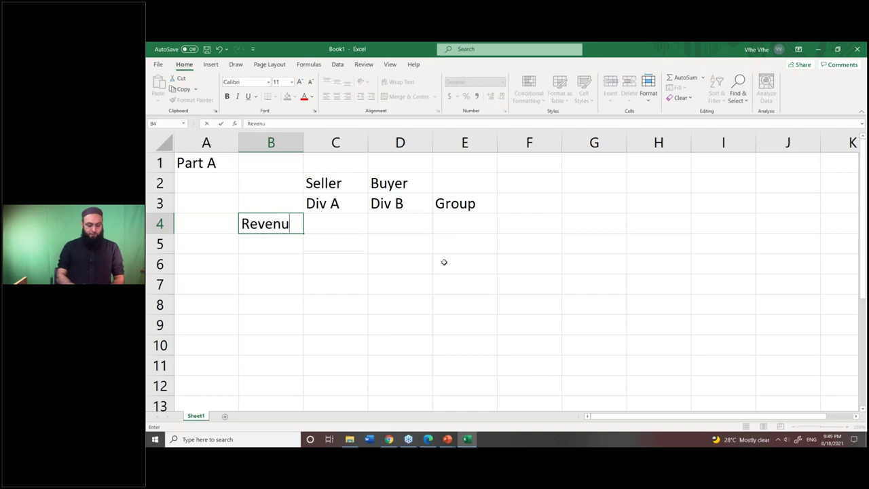
type("e")
key("Return")
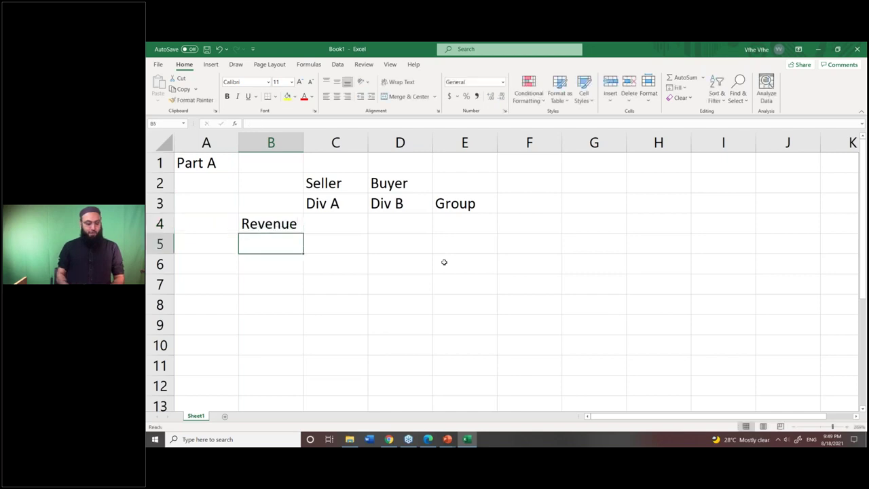
Step: Enter the labels "External", "Internal" and "Total" below Revenue in cells B5 to B7
type("External")
key("Return")
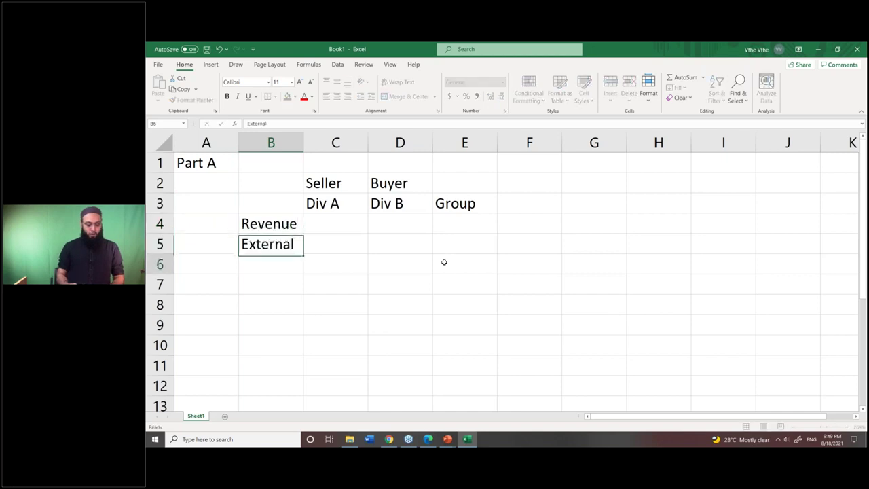
type("Internal")
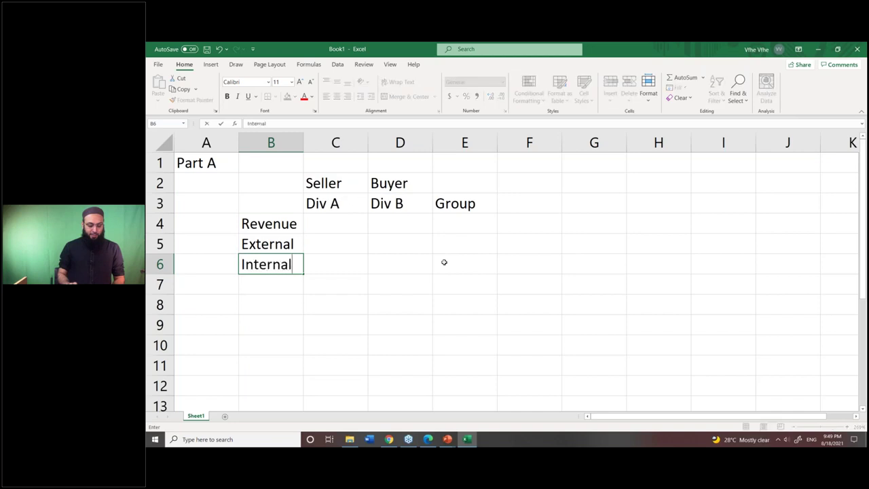
key("Return")
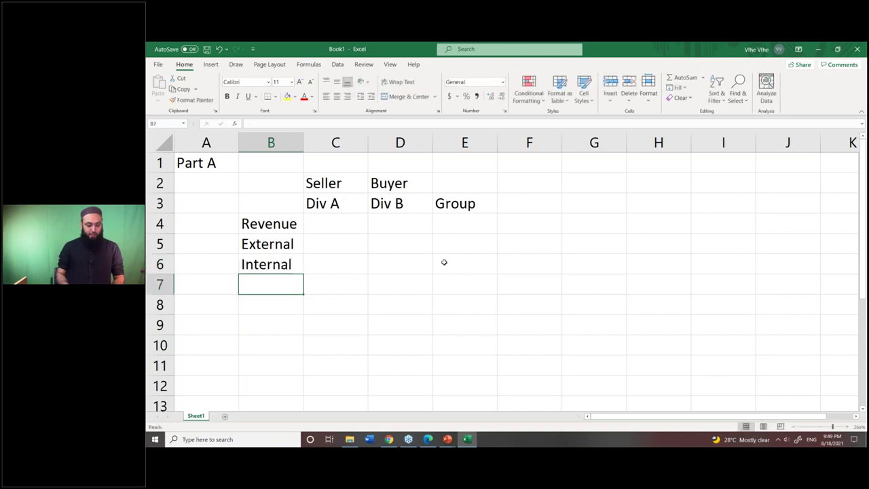
key("Up")
key("Up")
key("Up")
key("Down")
key("Down")
key("Down")
type("Total")
key("Return")
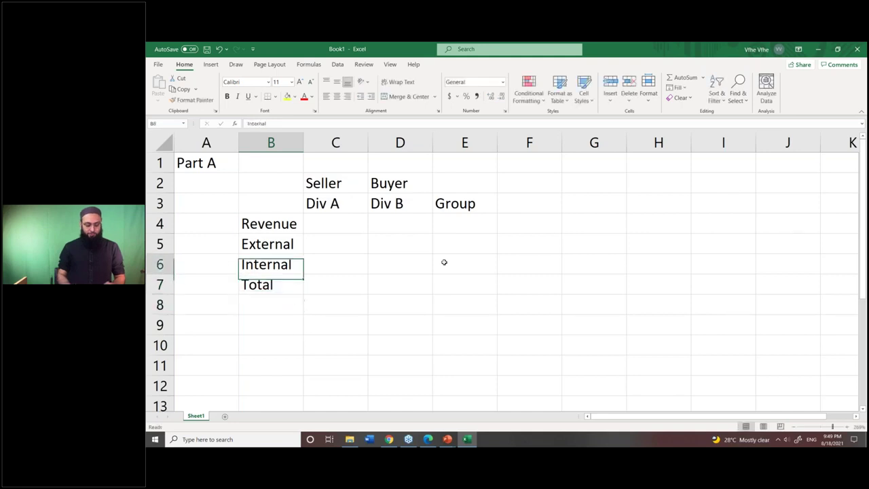
key("Up")
key("Up")
key("Up")
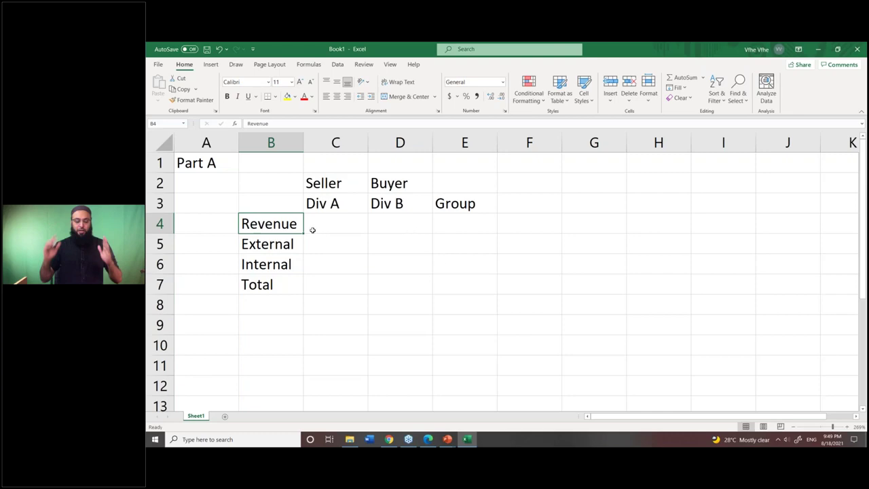
Step: Switch to the Portable Garage PDF in Edge and draw ticks beside Division A's $15 external and $13 internal selling prices
key("alt+Tab")
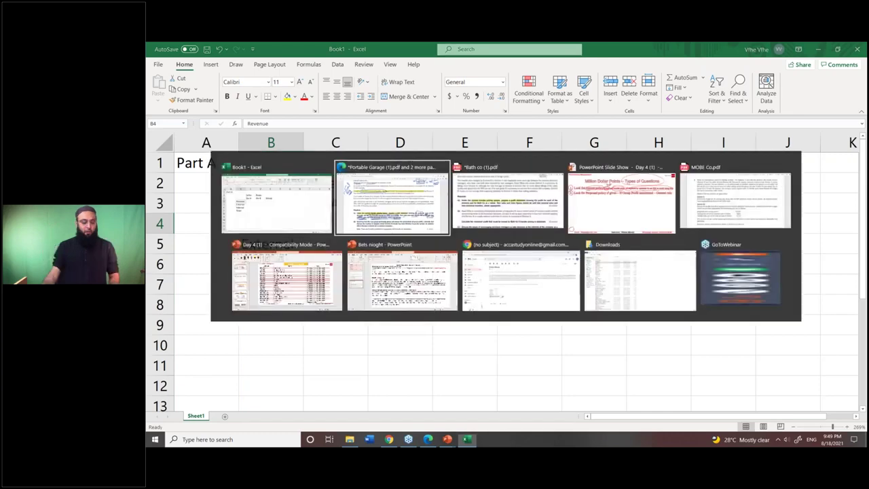
left_click(506, 78)
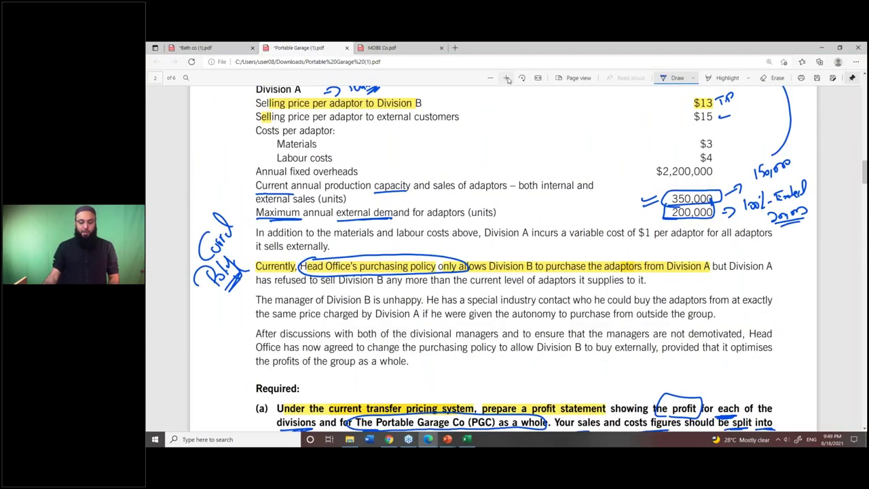
left_click(507, 78)
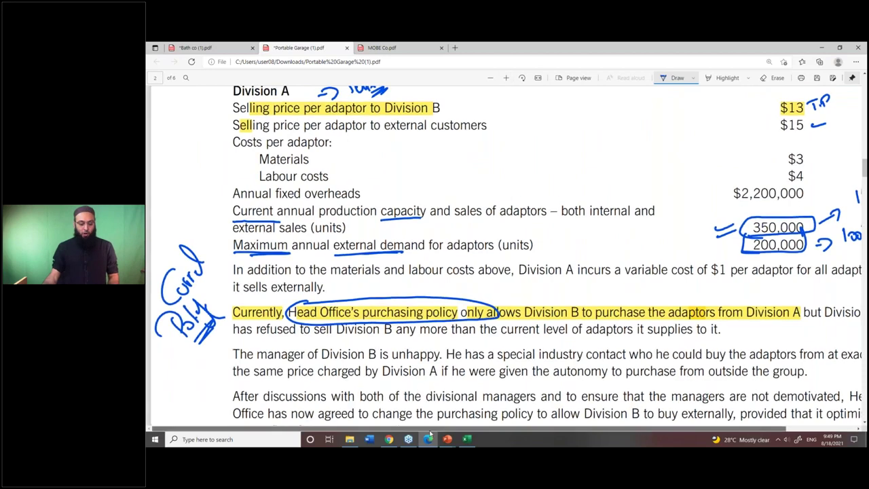
scroll(509, 349, "right", 2)
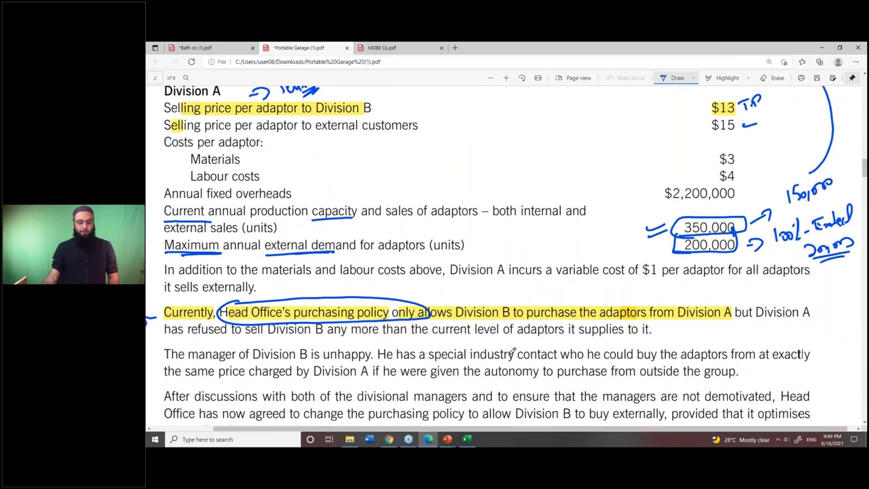
scroll(555, 324, "up", 1)
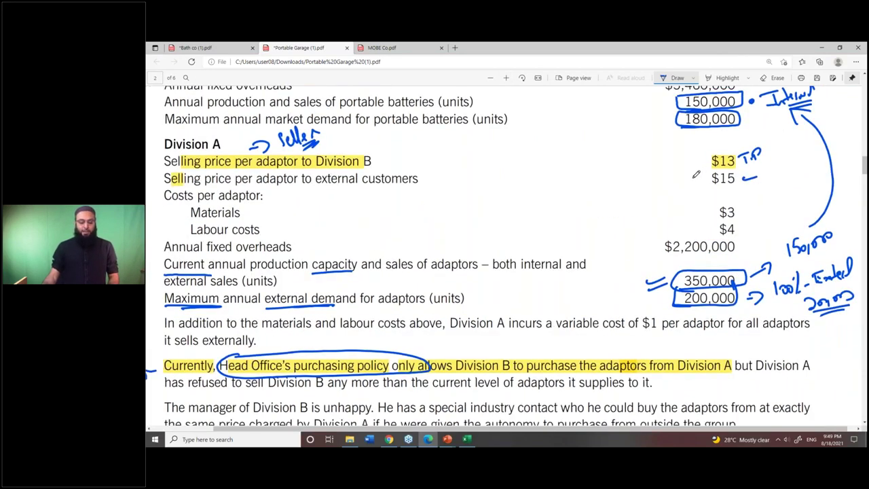
mouse_move(694, 180)
left_mouse_down()
mouse_move(704, 189)
mouse_move(719, 172)
left_mouse_up()
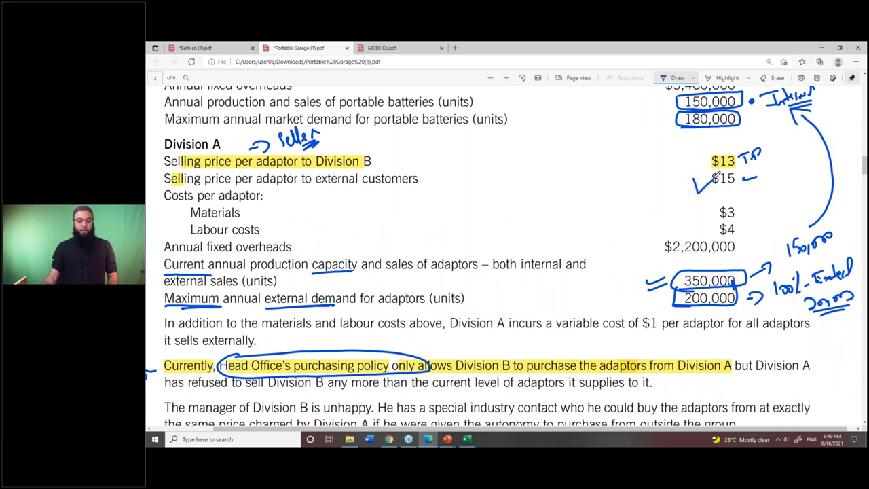
left_click_drag(689, 162, 738, 151)
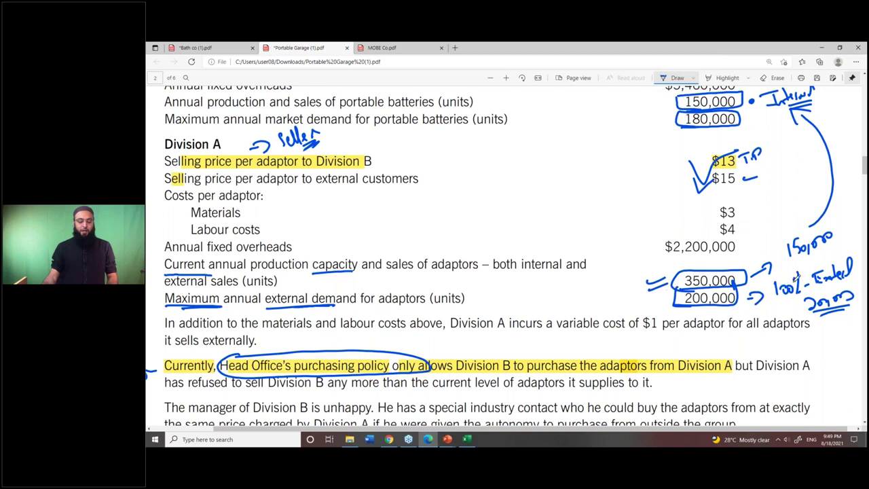
Step: Underline the handwritten 150,000 and 200,000 unit notes beside Division A's capacity and external demand figures
left_click_drag(794, 258, 861, 242)
left_click_drag(852, 303, 819, 323)
left_click_drag(850, 302, 823, 318)
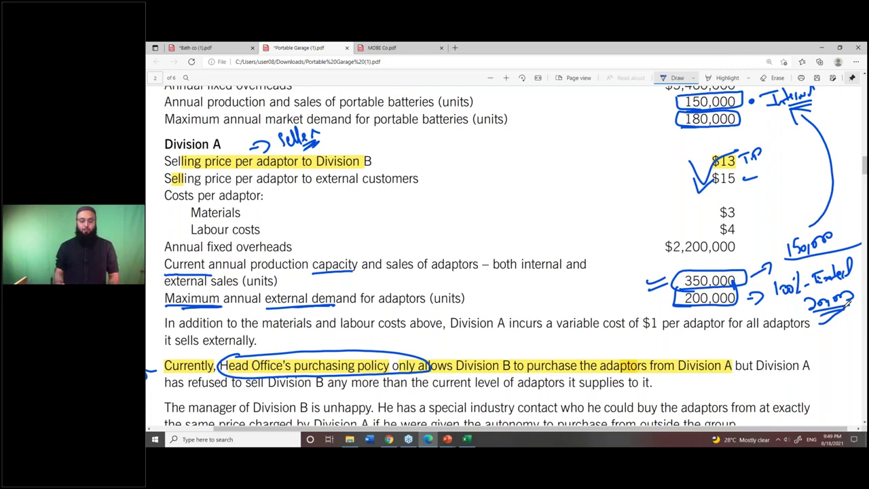
Step: Switch to the Excel workbook and enter Div A's external revenue in C5 as =200000*15
key("alt+Tab")
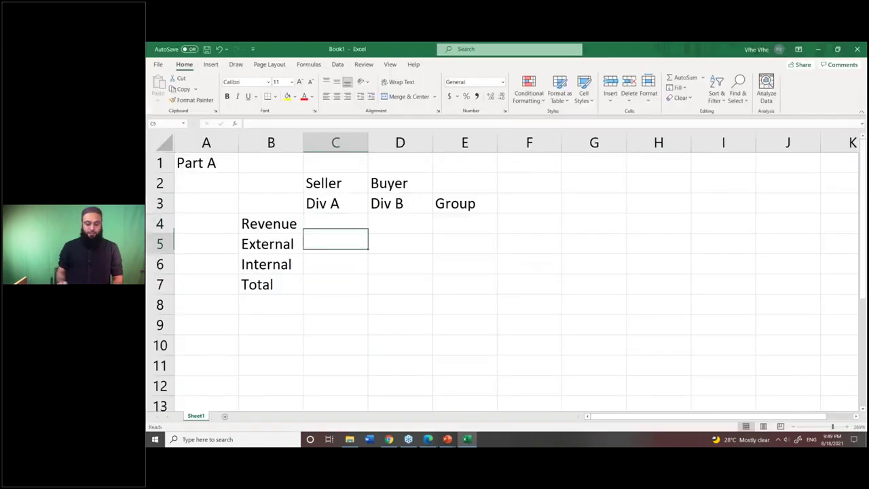
type("=2")
type("0000")
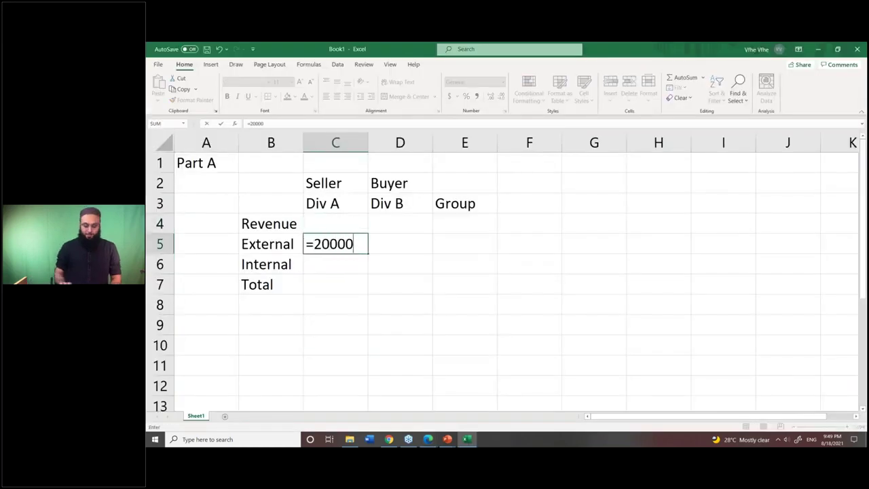
type("*15")
key("Return")
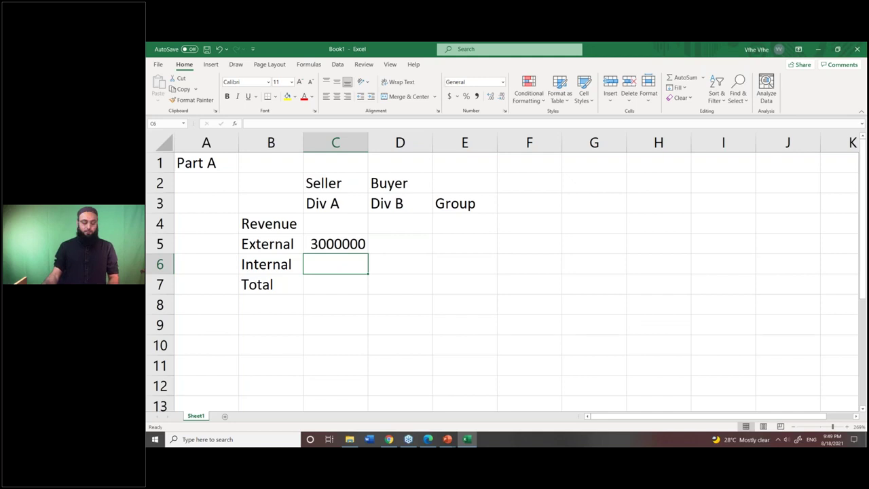
Step: Enter Div A's internal revenue in C6 as =150000*13 and total both revenues in C7 with a SUM of C5:C6
type("=")
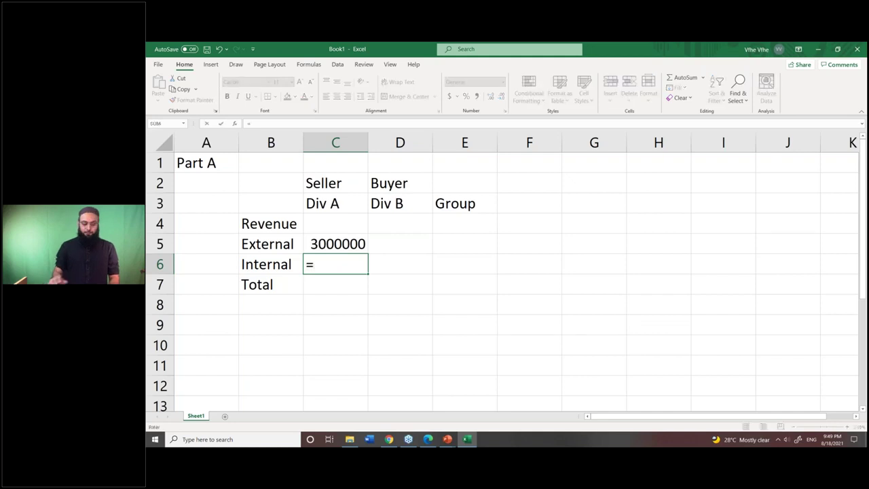
type("150000")
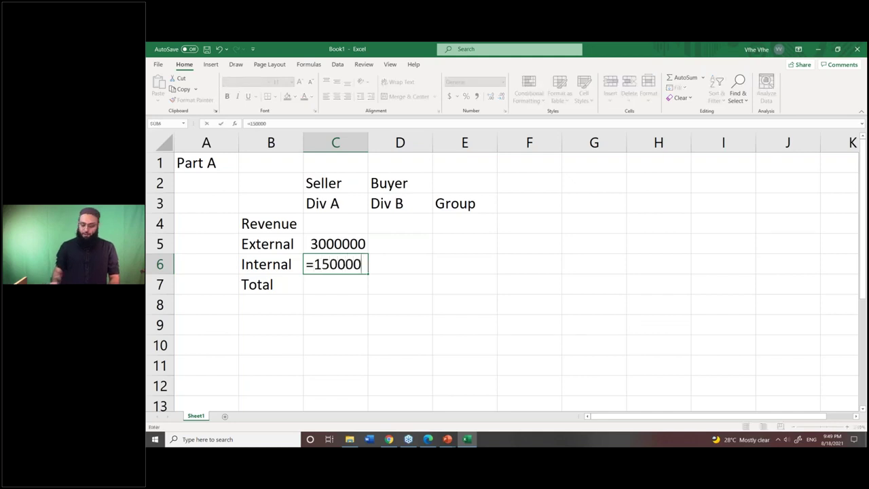
type("*13")
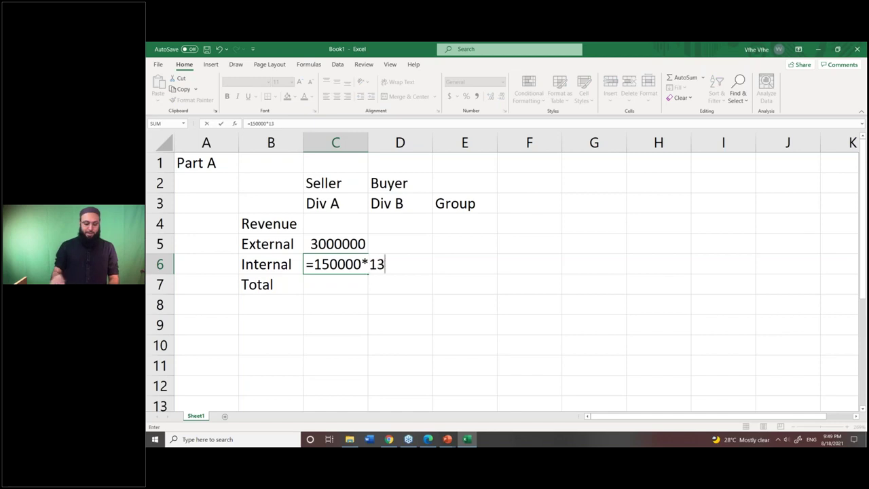
key("Return")
type("=sum(C5:C6")
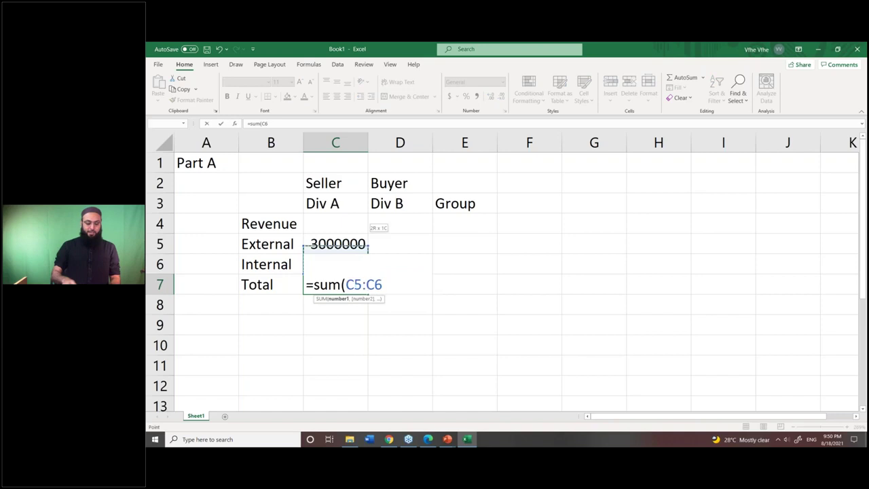
key("Return")
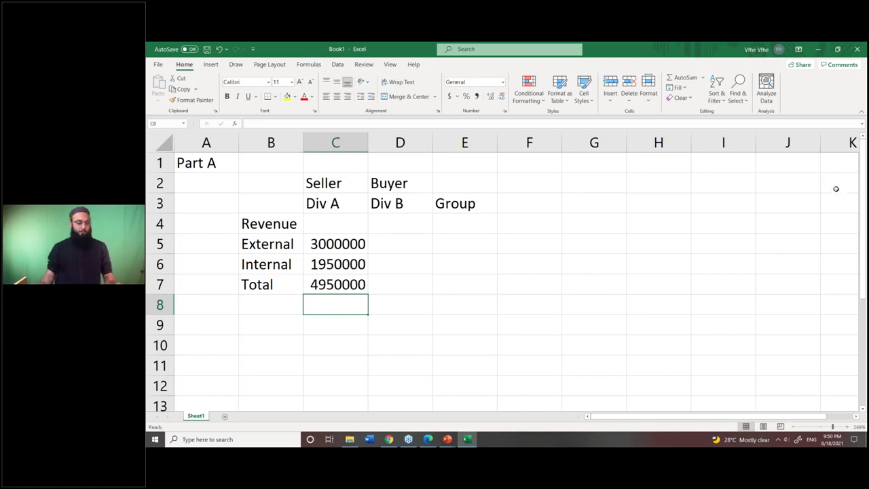
Step: Enter the row label "Internal Purchase" in cell B9 and autofit column B to its contents
key("Left")
key("Down")
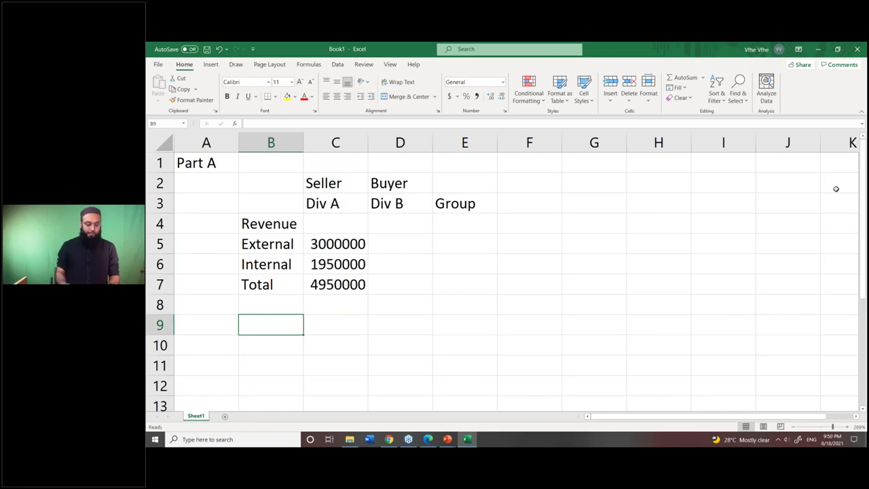
key("alt+Tab")
key("alt+Tab")
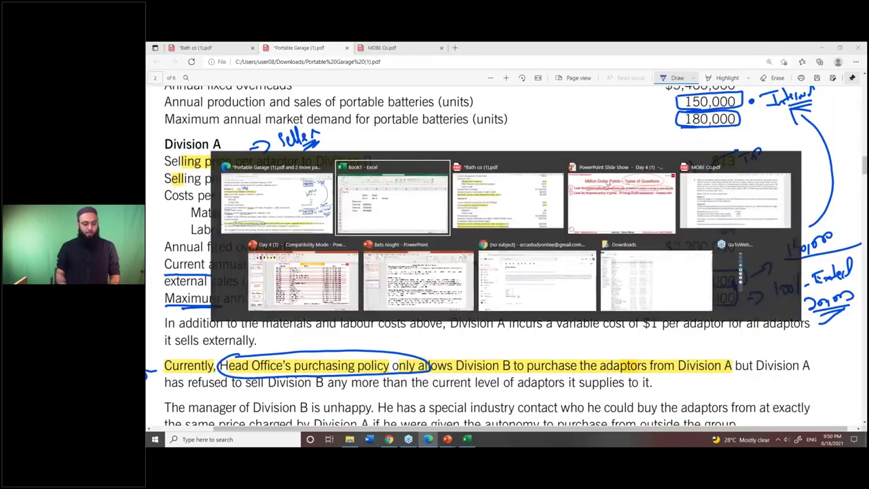
type("Internal ")
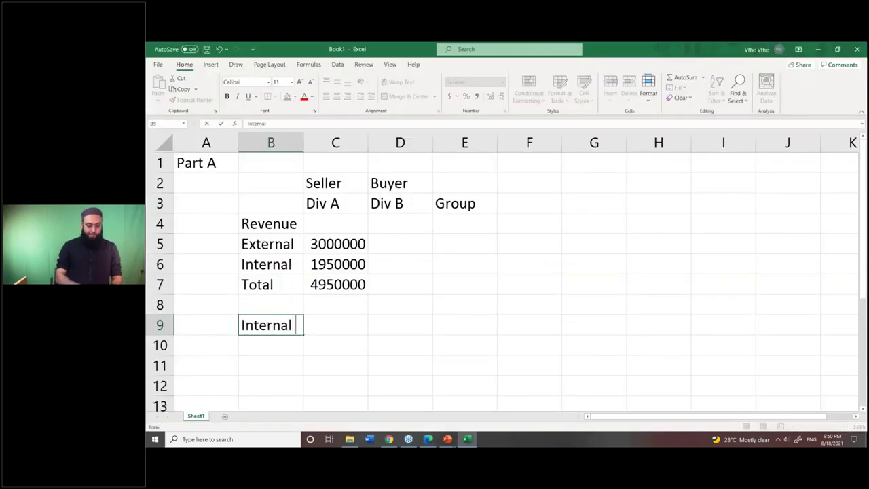
type("Purchase")
key("Return")
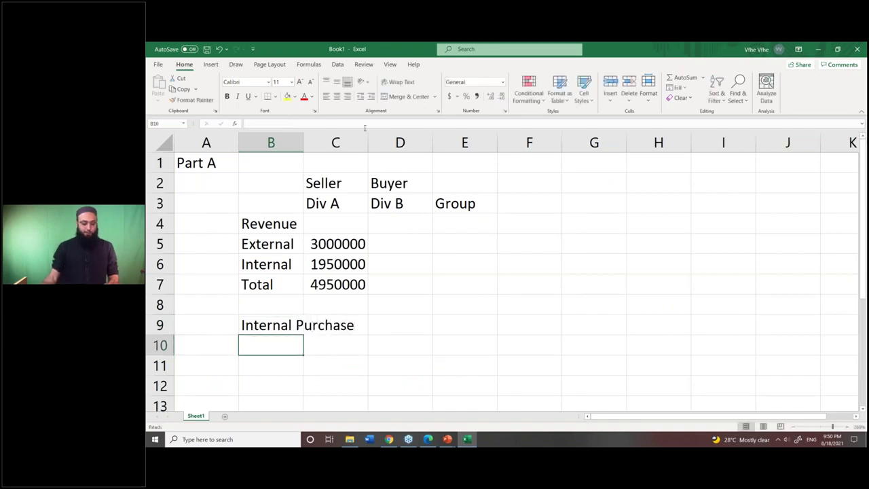
double_click(303, 148)
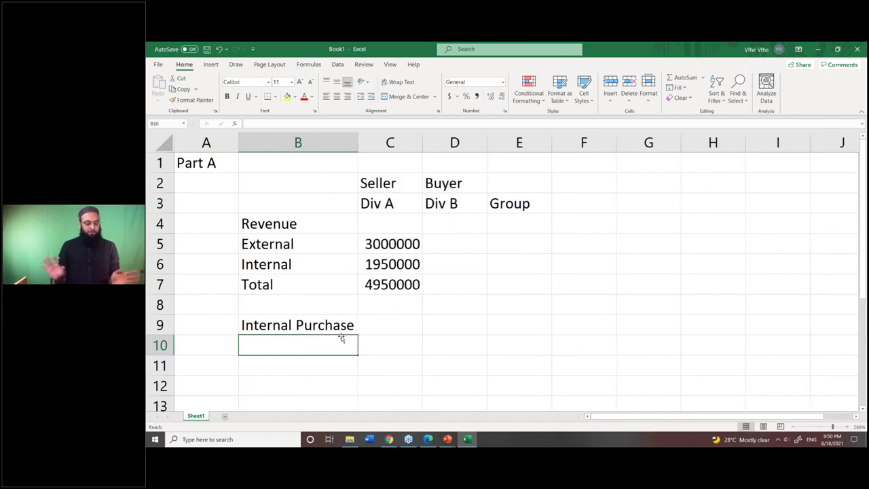
Step: Mark Division A's Materials and Labour costs in the PDF with dashes and enter "Material", "Labour" and "Fixed Cost" in Excel cells B10 to B12
key("alt+Tab")
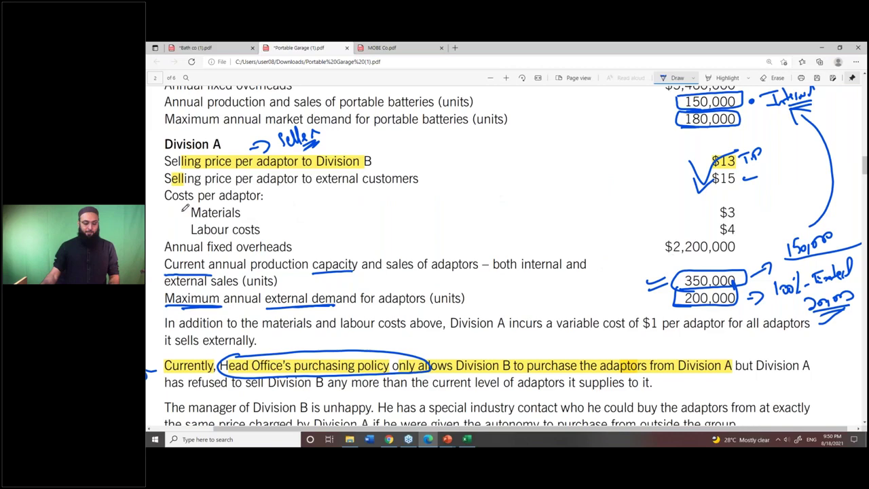
mouse_move(182, 212)
left_mouse_down()
mouse_move(189, 212)
mouse_move(183, 231)
left_mouse_up()
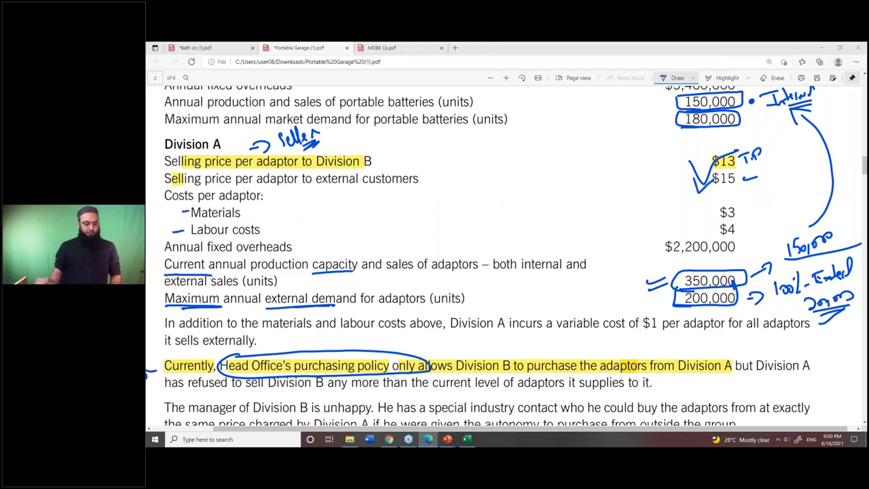
key("alt+Tab")
type("Material")
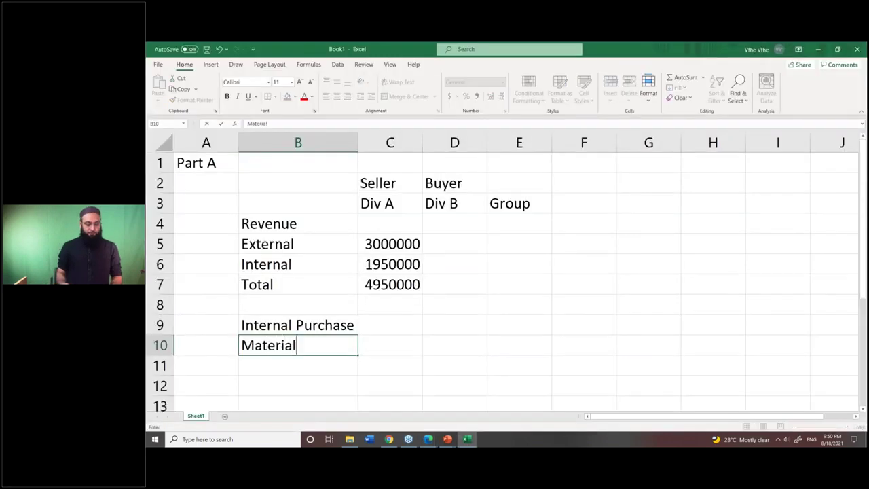
key("Return")
type("Labour")
key("Return")
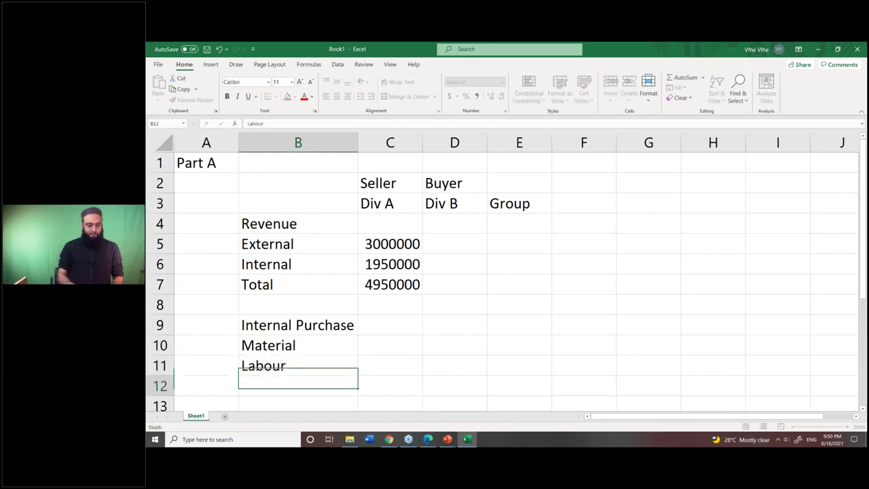
type("Fixed Cost")
key("Return")
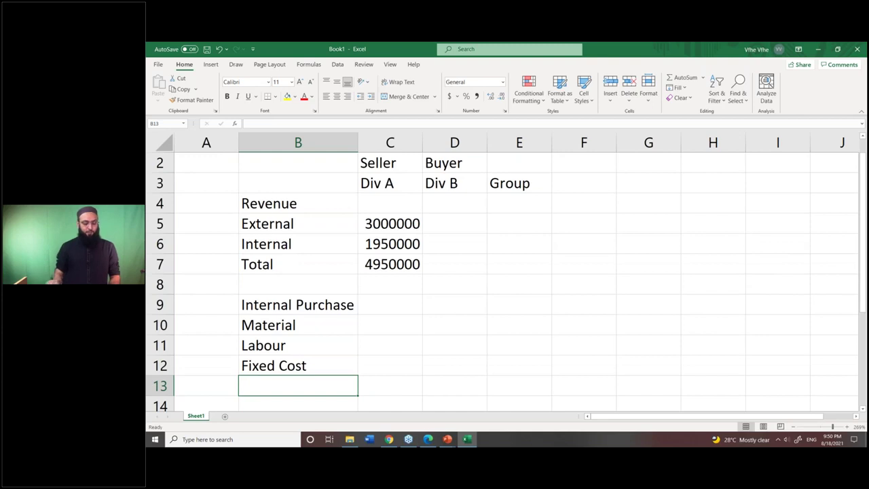
Step: Switch to the Portable Garage PDF and draw an outline around Division A's 350,000 unit production capacity
key("alt+Tab")
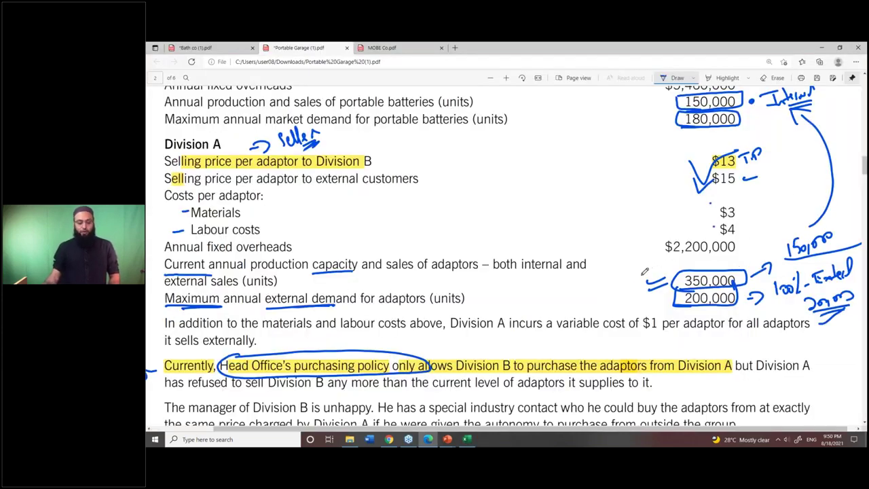
mouse_move(658, 267)
left_mouse_down()
mouse_move(744, 250)
mouse_move(749, 263)
mouse_move(740, 287)
mouse_move(685, 286)
mouse_move(658, 275)
left_mouse_up()
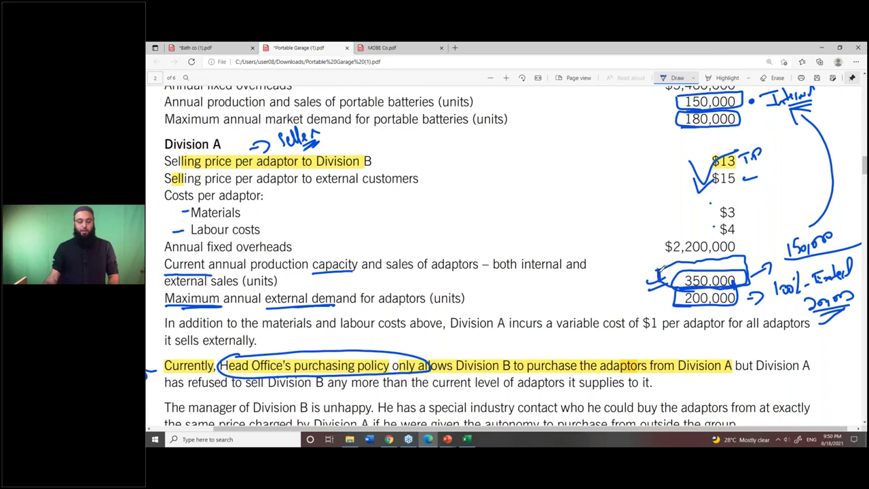
Step: Switch to Excel, enter Div A's material cost in C10 as =-3*350000, and autofit column C
key("alt+Tab")
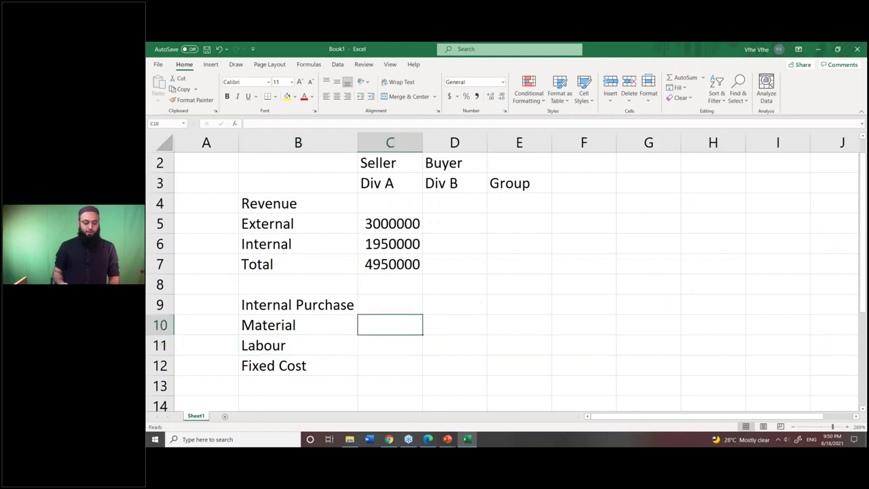
type("=")
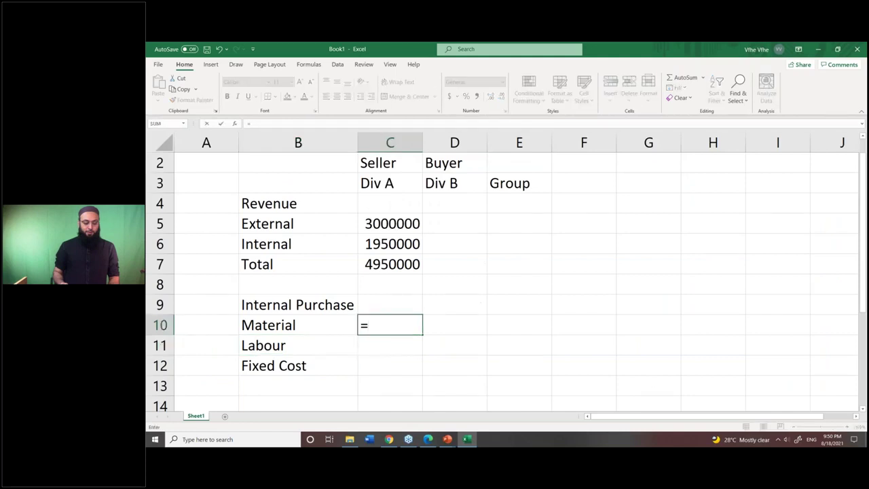
type("-")
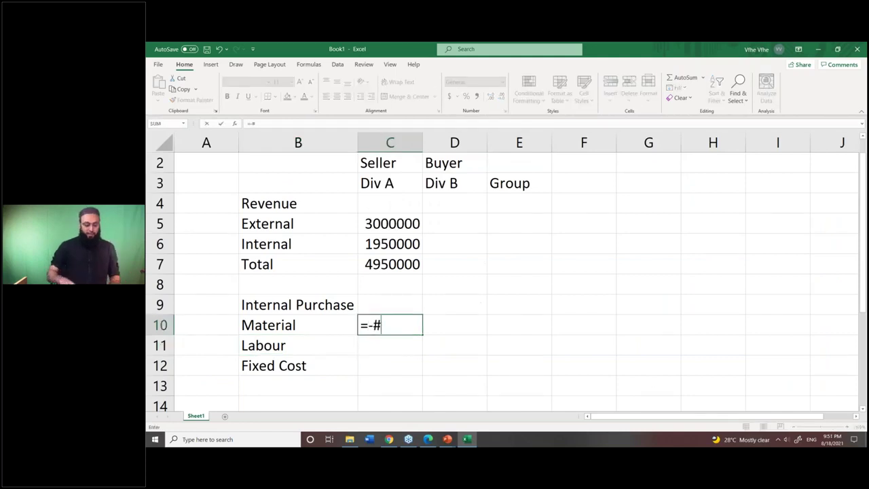
type("3")
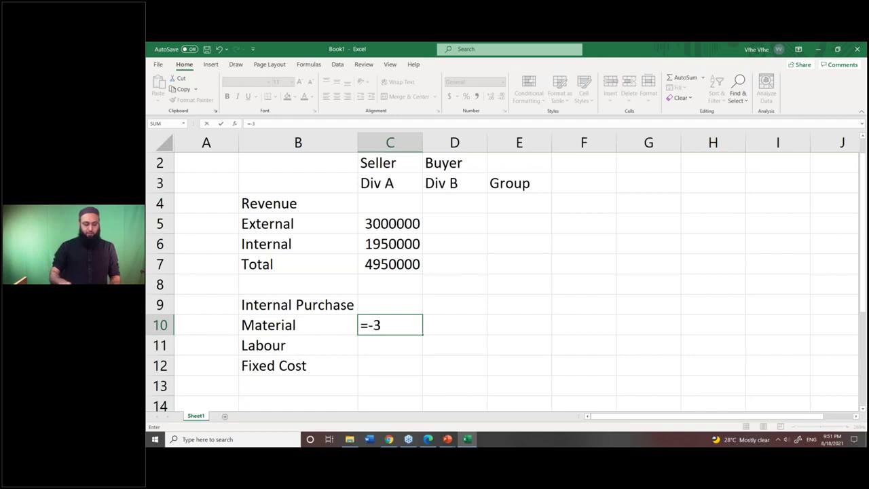
type("*350000")
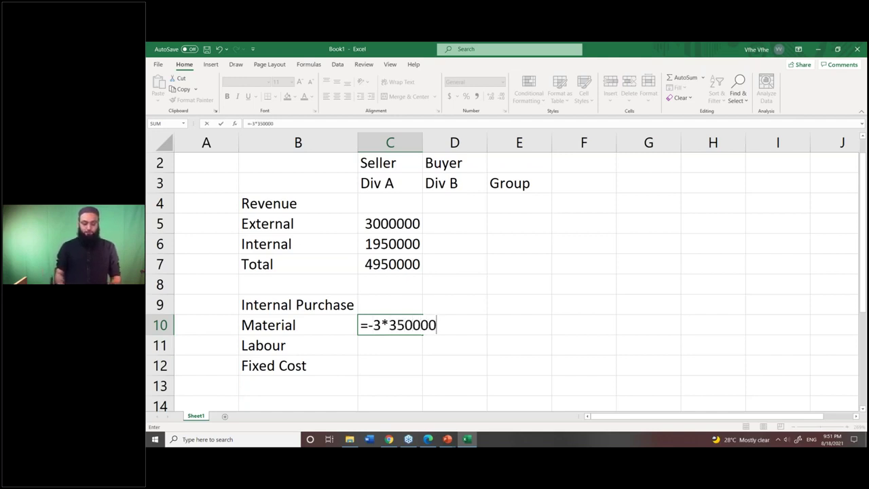
key("Return")
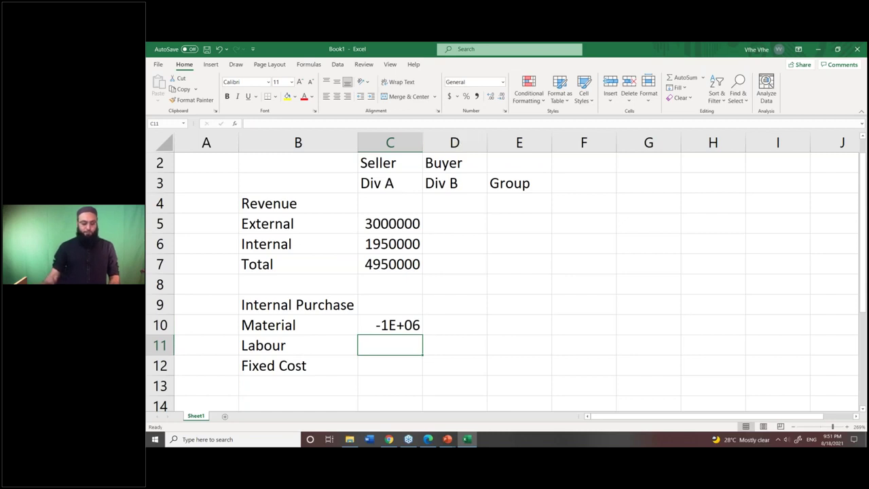
double_click(423, 143)
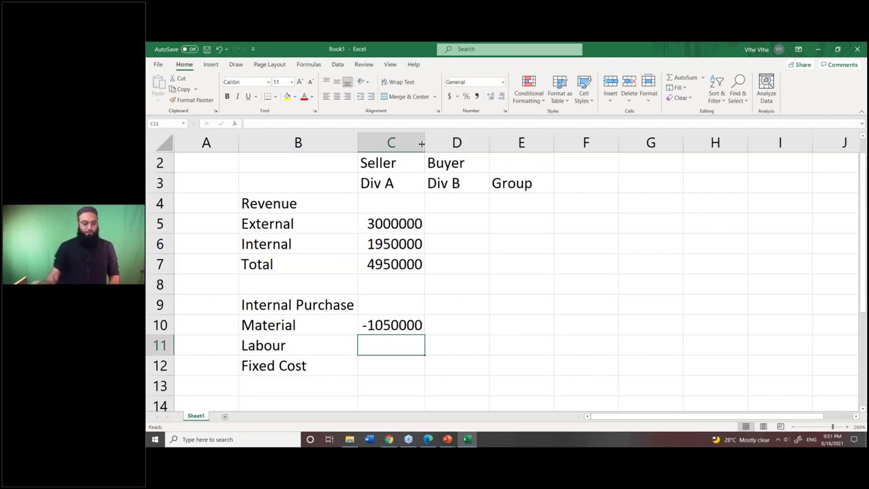
Step: Enter Div A's labour cost in cell C11 as =-4*350000
type("=4")
key("BackSpace")
type("-45")
key("BackSpace")
type("*")
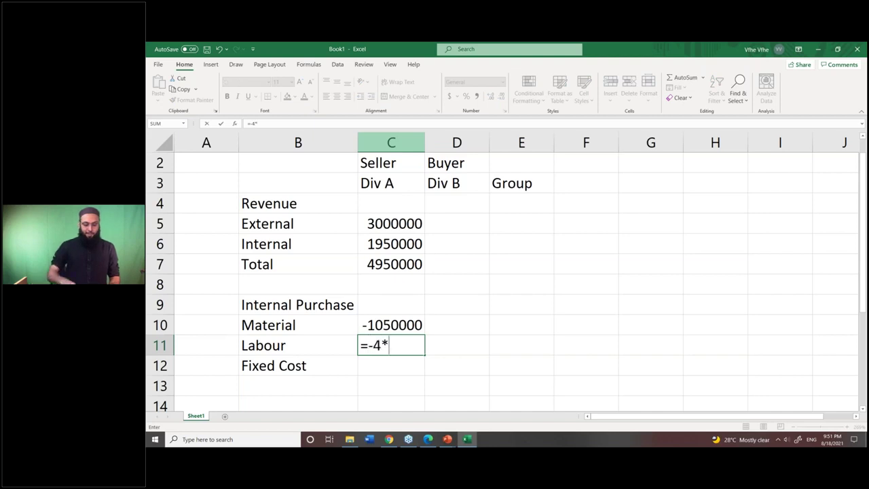
type("250000")
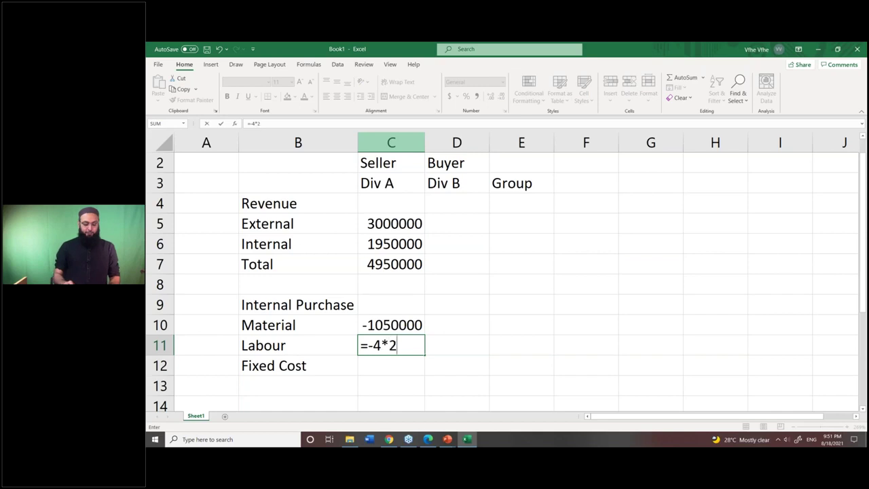
key("BackSpace")
key("BackSpace")
key("BackSpace")
key("BackSpace")
key("BackSpace")
key("BackSpace")
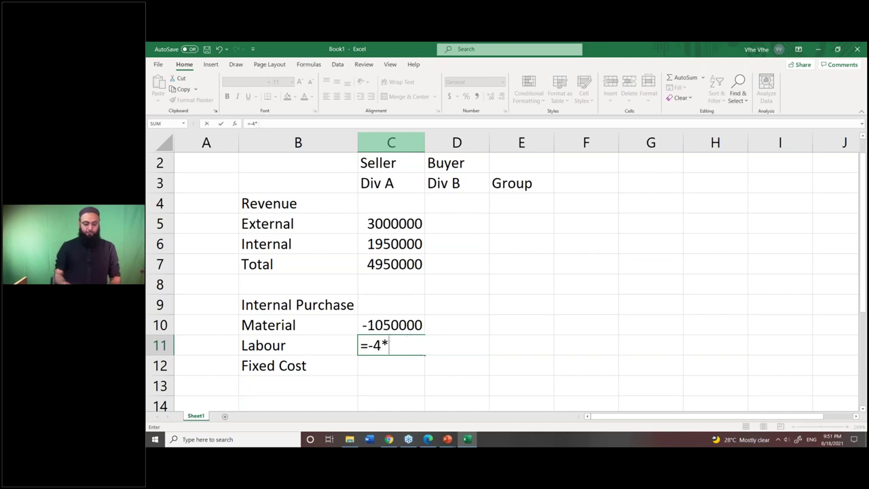
type("350000")
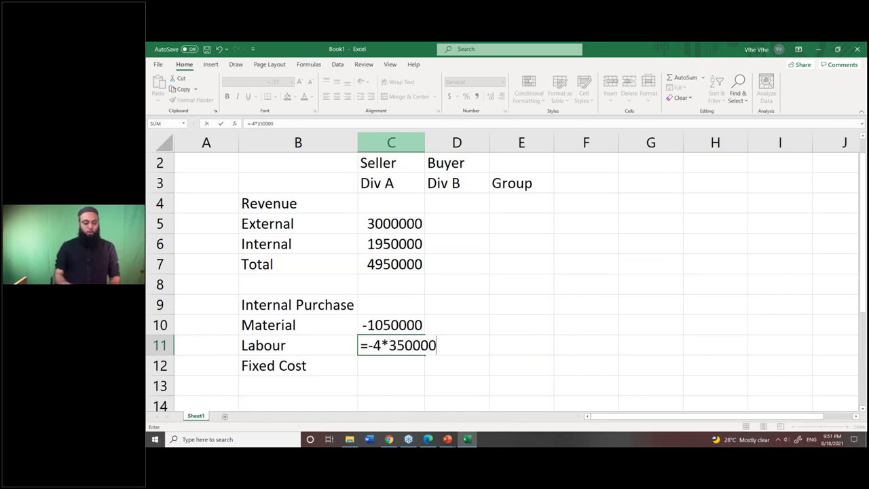
key("Return")
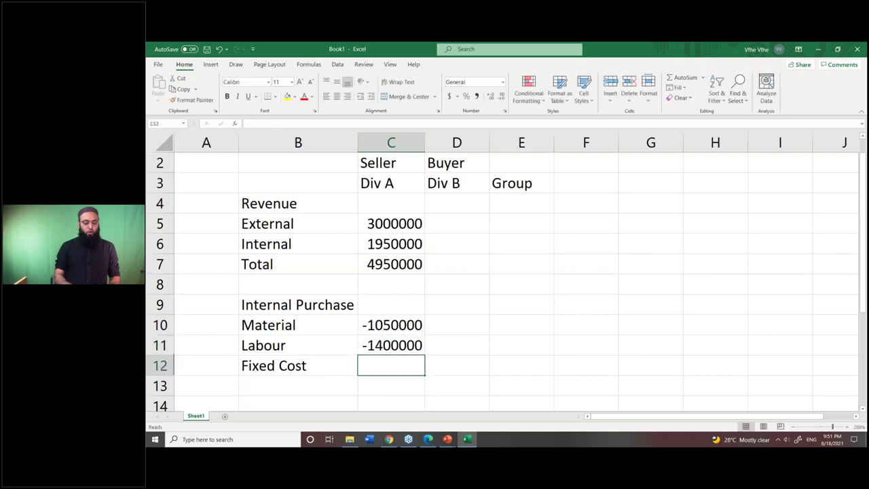
Step: Tick Division A's annual fixed overheads in the Portable Garage PDF and enter -2200000 as Div A's fixed cost in Excel cell C12
key("alt+Tab")
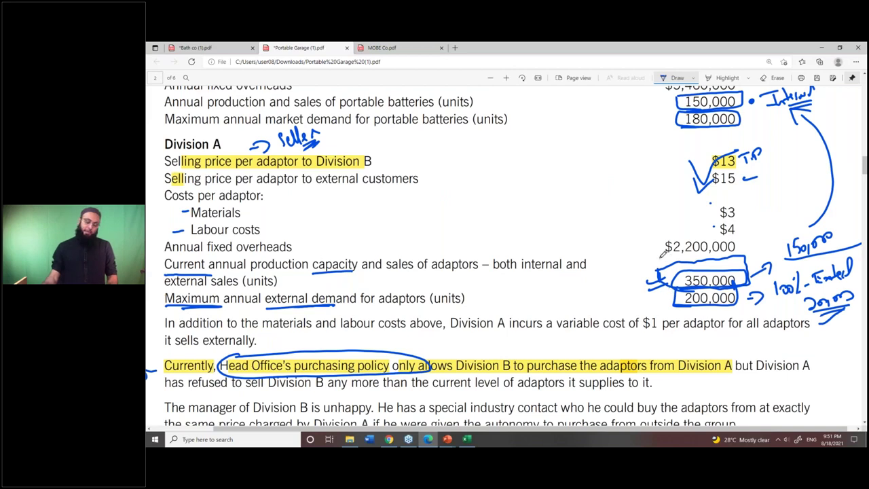
left_click_drag(645, 243, 676, 229)
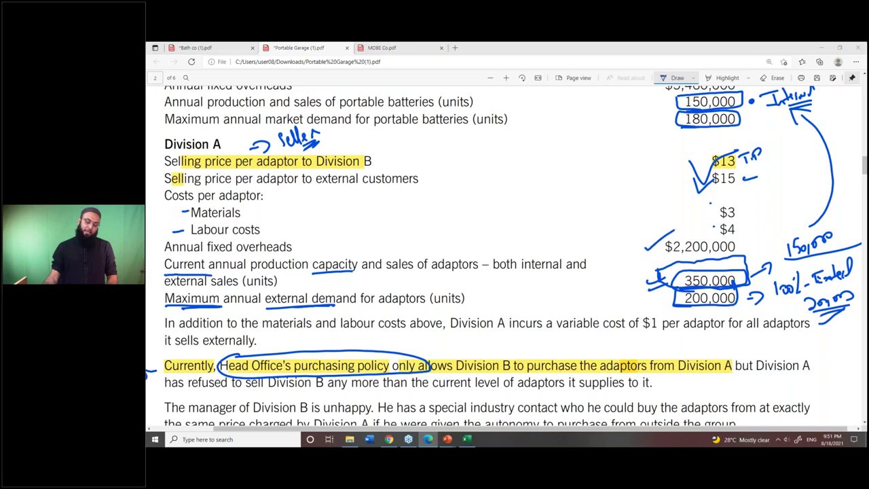
key("alt+Tab")
type("2200000")
key("Return")
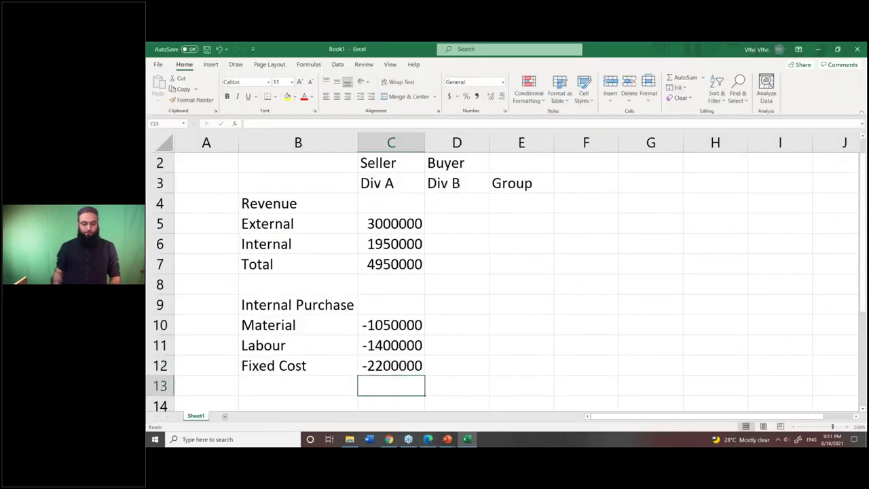
Step: Enter the row label "Profit" in cell B13
left_click(298, 385)
type("Profit")
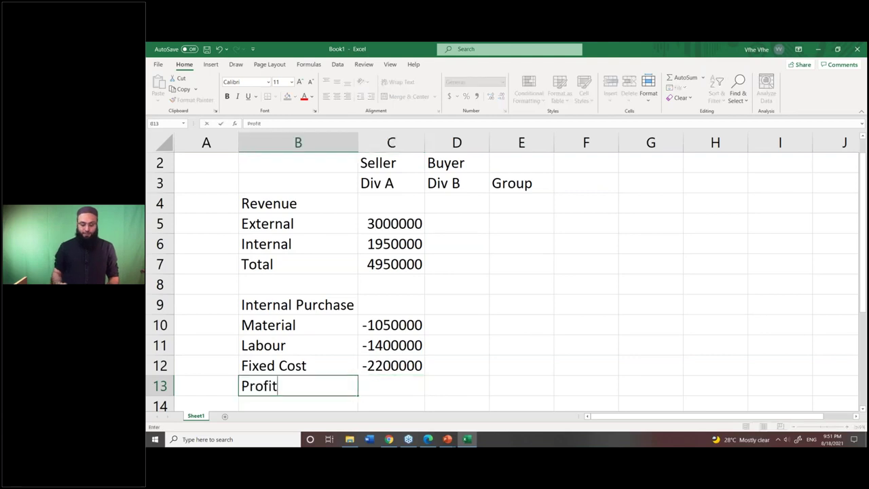
key("Return")
left_click(298, 365)
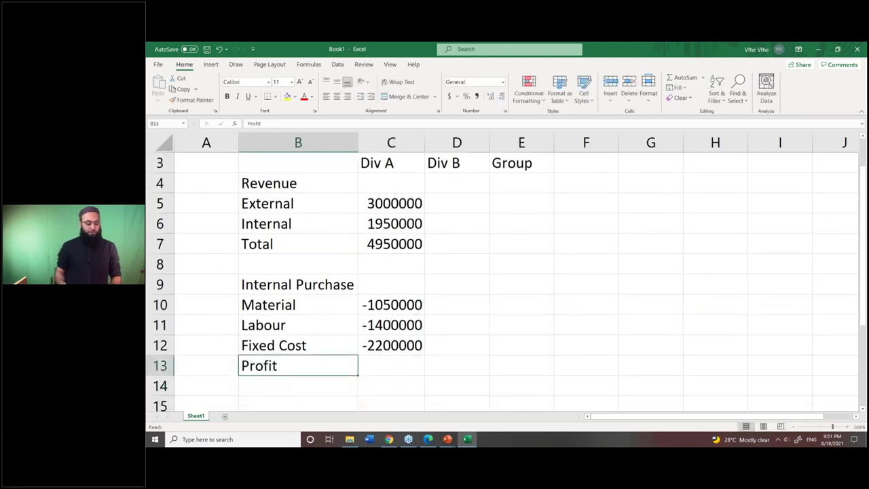
Step: Switch to the PDF, outline the materials and labour costs, $1 variable cost and "it sells externally" phrases, and write "G.E.C" beside an arrow
key("alt+Tab")
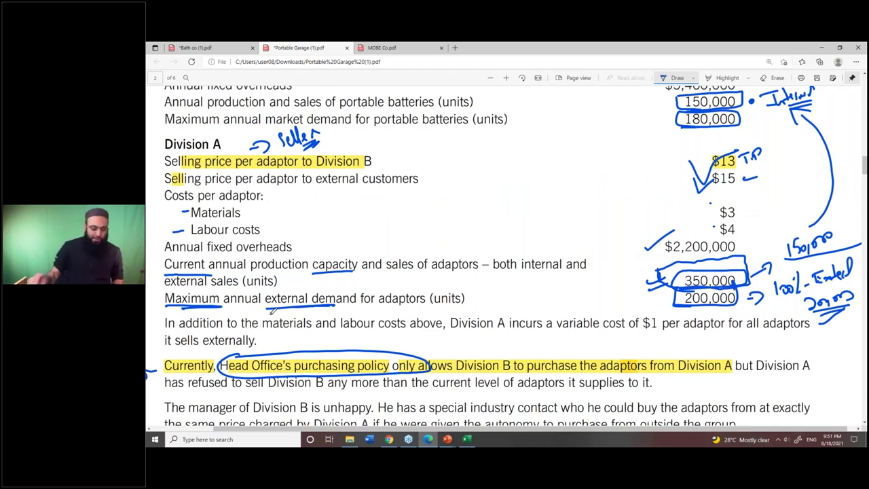
mouse_move(400, 335)
left_mouse_down()
mouse_move(438, 330)
mouse_move(315, 316)
mouse_move(342, 336)
mouse_move(443, 325)
left_mouse_up()
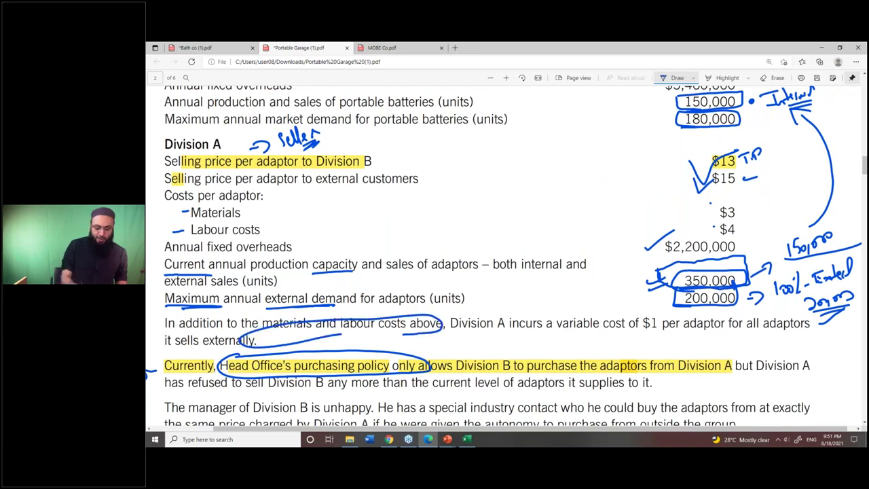
mouse_move(551, 314)
left_mouse_down()
mouse_move(645, 332)
mouse_move(703, 330)
mouse_move(552, 315)
left_mouse_up()
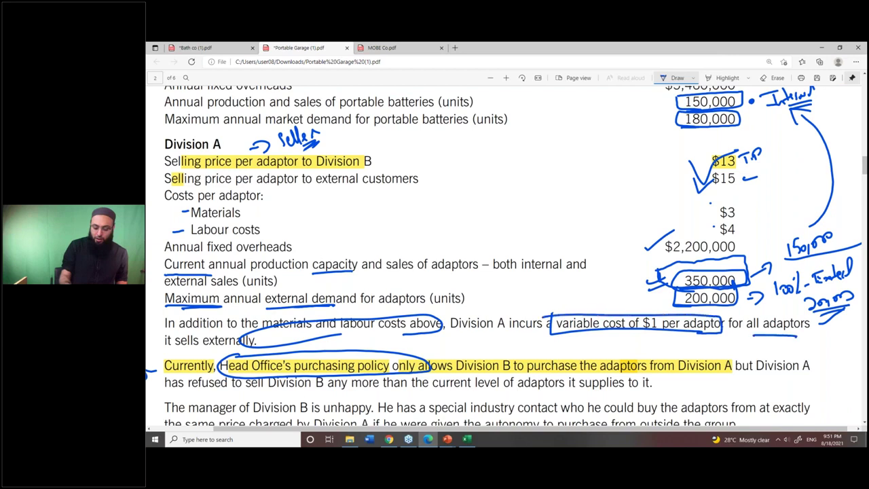
mouse_move(194, 350)
left_mouse_down()
mouse_move(262, 340)
mouse_move(150, 339)
mouse_move(204, 352)
left_mouse_up()
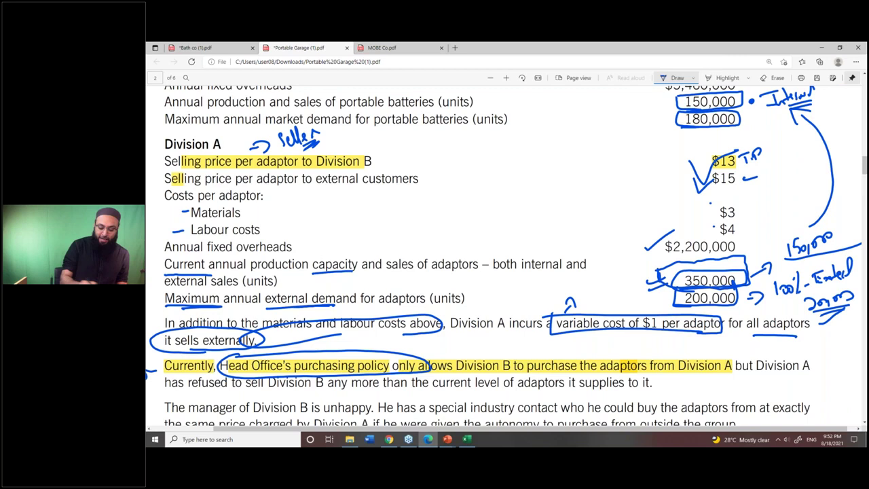
mouse_move(588, 293)
left_mouse_down()
mouse_move(592, 277)
mouse_move(609, 288)
left_mouse_up()
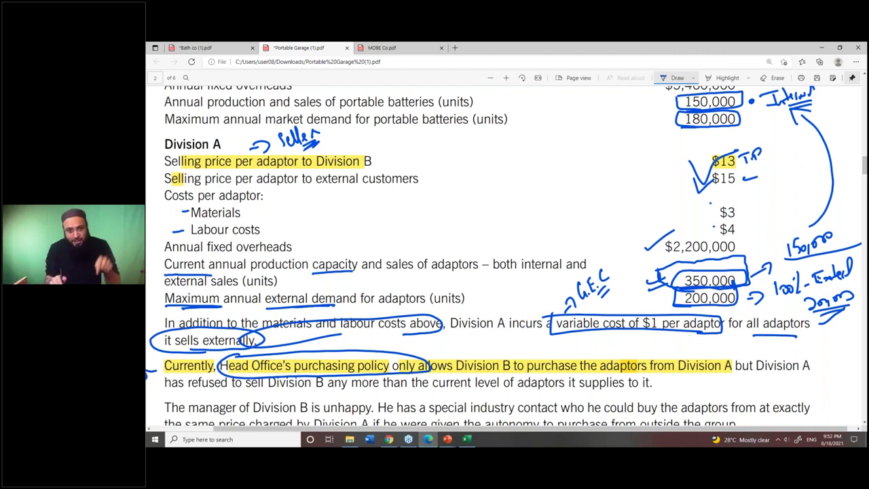
Step: Switch to Excel, enter the label "Profit" in cell B14 and replace the B13 label with "Extra Cost"
key("alt+Tab")
key("Down")
type("Profit")
key("Up")
type("E")
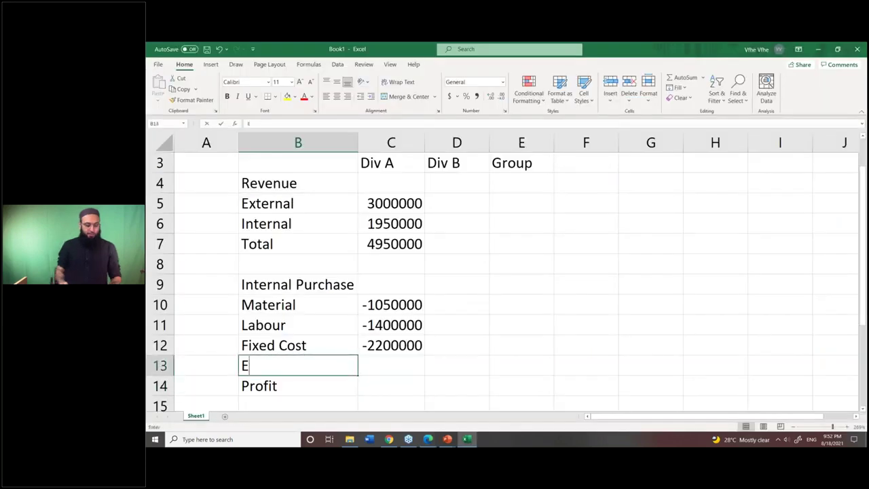
type("xtra Cost")
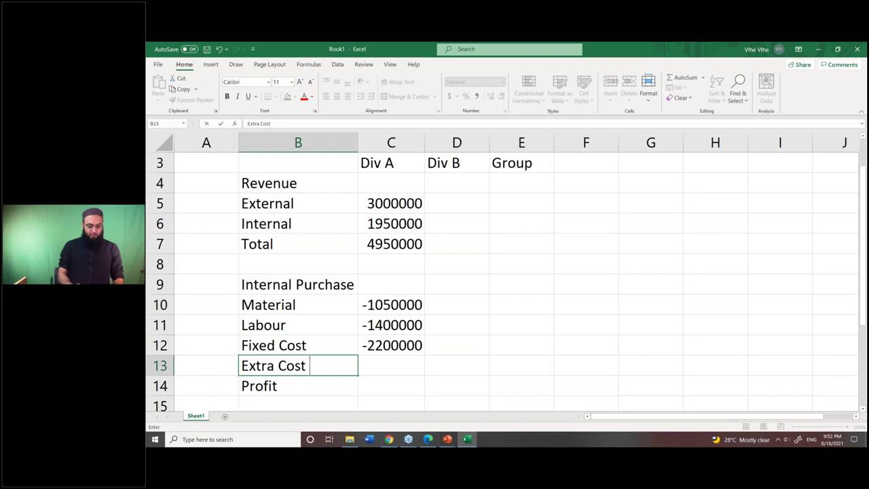
key("Return")
Step: Enter Div A's extra cost in cell C13 as =-1*200000
key("Up")
key("Right")
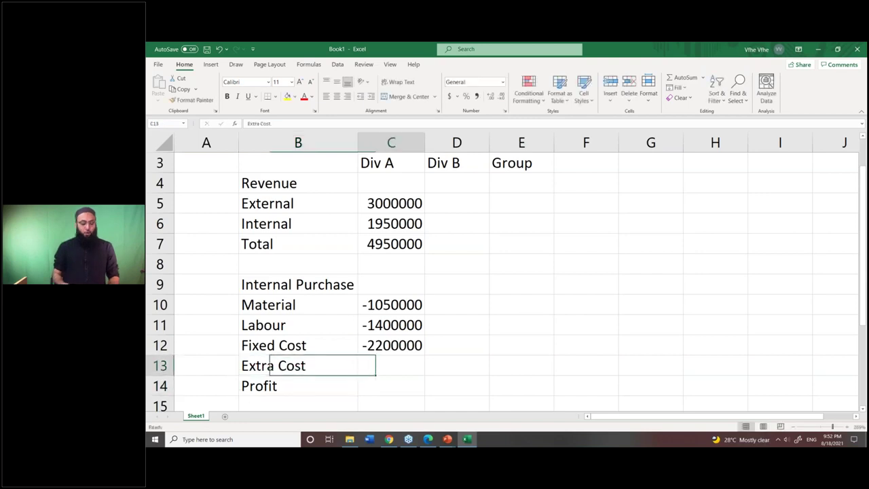
type("=")
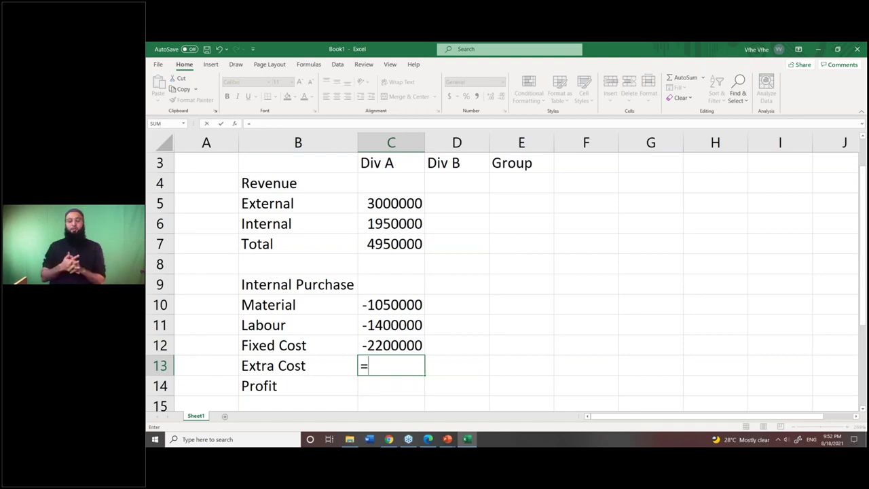
type("-")
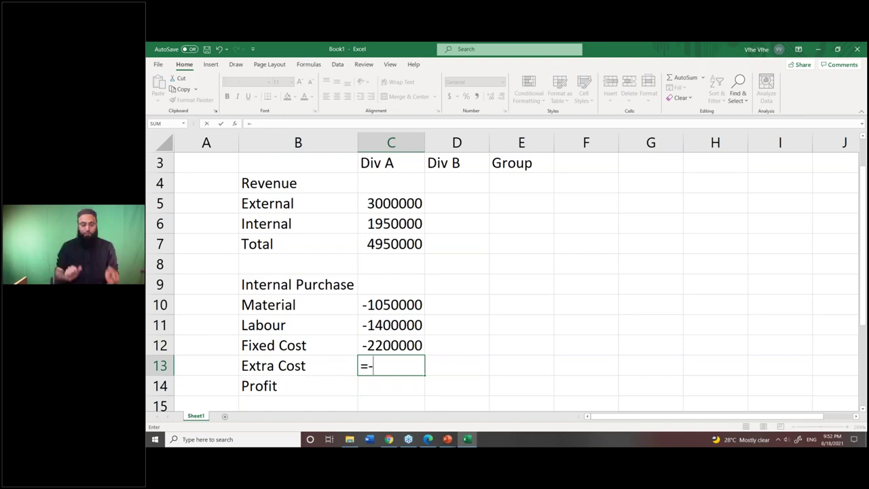
type("1*200000")
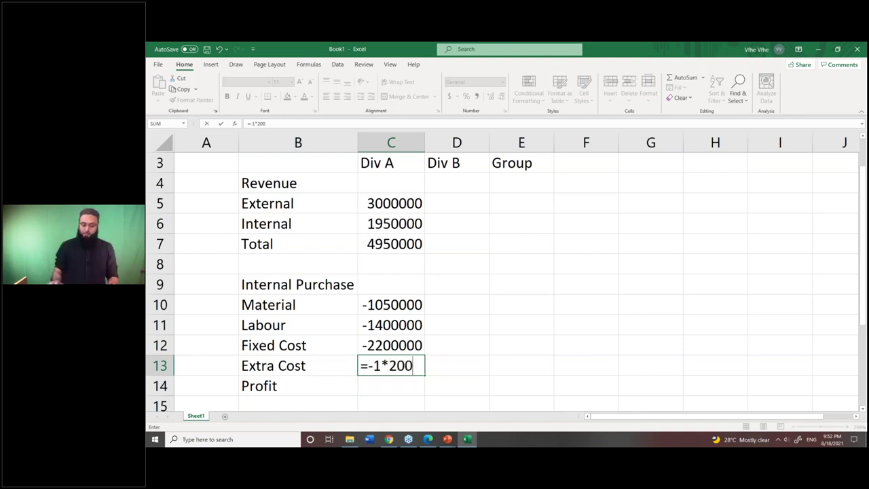
key("Return")
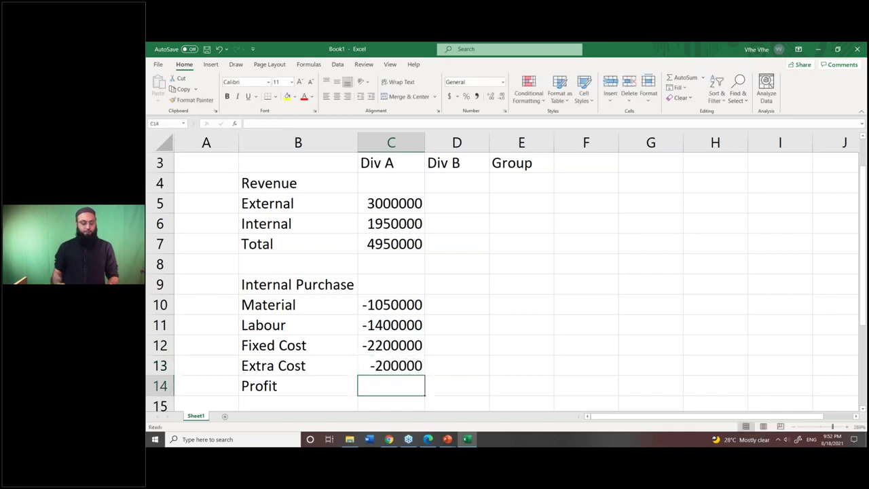
left_click(391, 365)
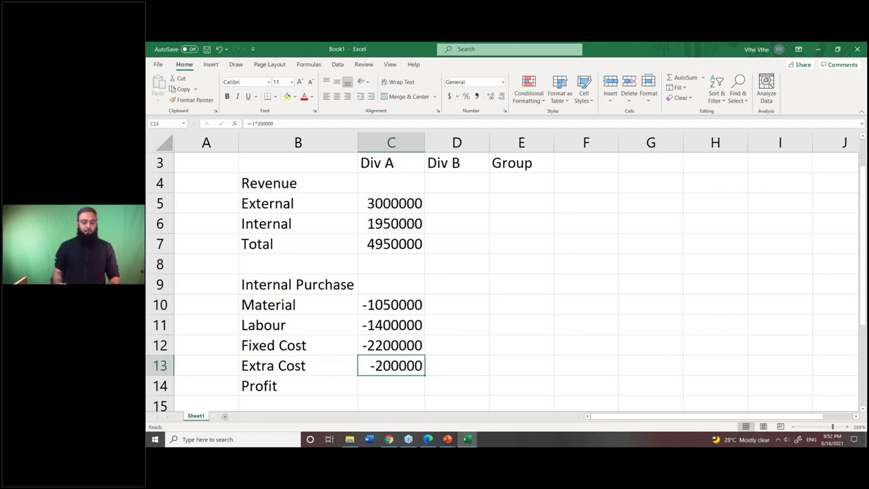
Step: Calculate Div A's profit in cell C14 with =SUM(C7:C13)
left_click(391, 386)
key("F2")
type("=sum(")
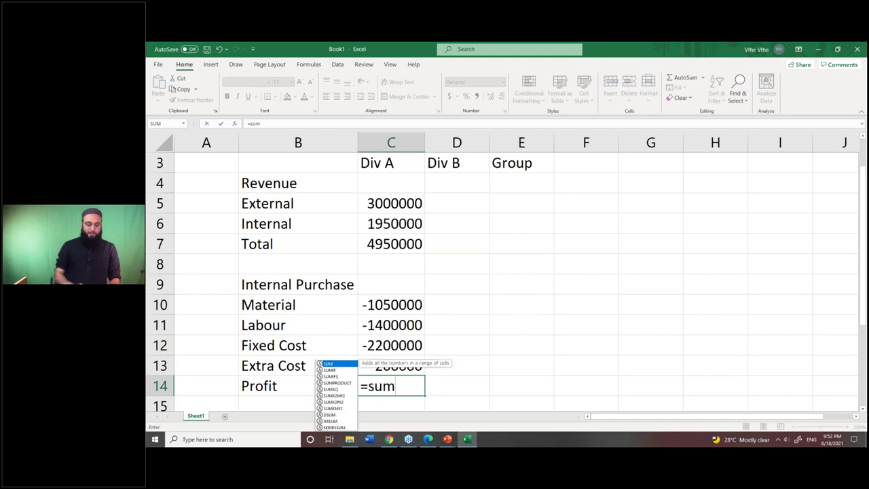
key("Up")
key("Up")
key("Up")
key("Up")
key("Up")
key("Up")
key("Up")
key("Up")
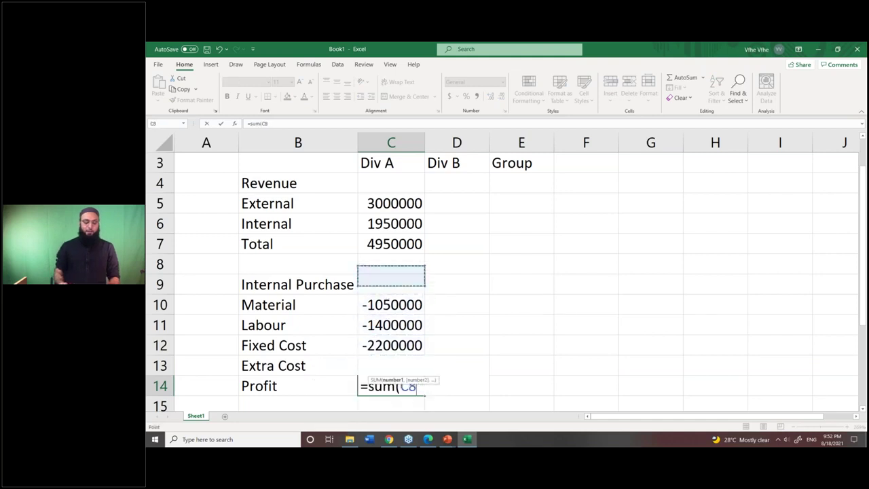
key("Down")
key("shift+Down")
key("shift+Down")
key("shift+Down")
key("shift+Down")
key("shift+Down")
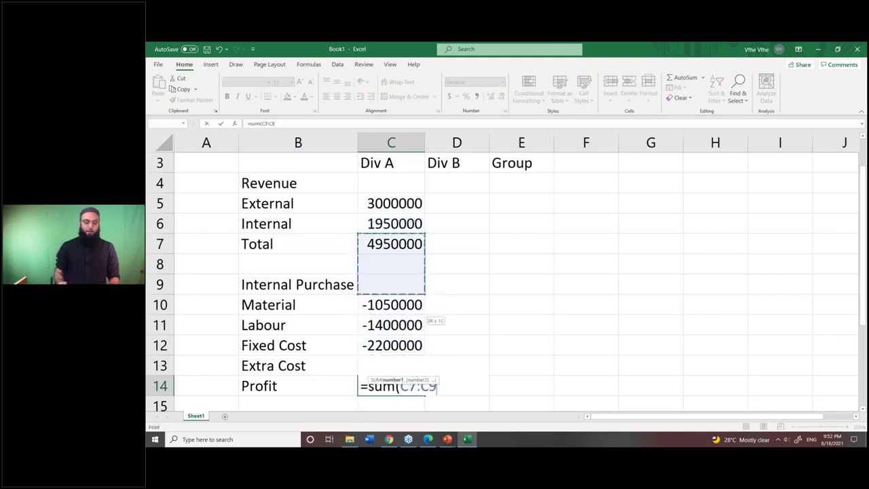
key("shift+Down")
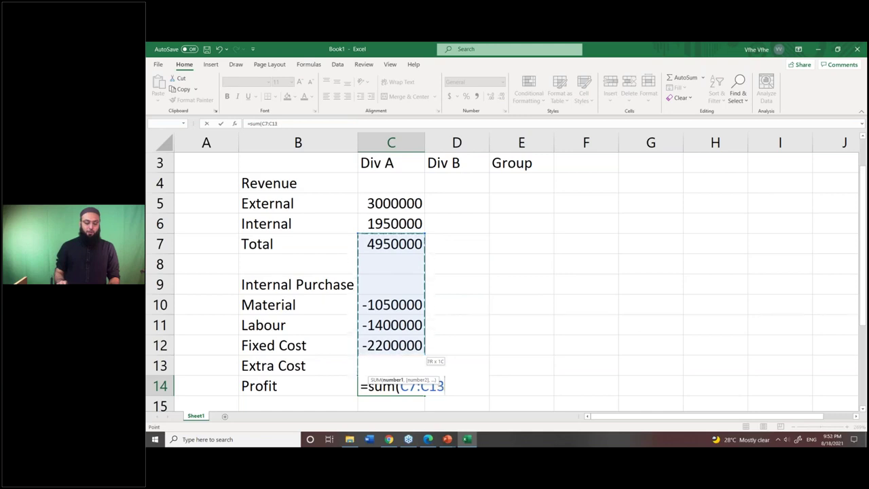
key("Return")
key("Up")
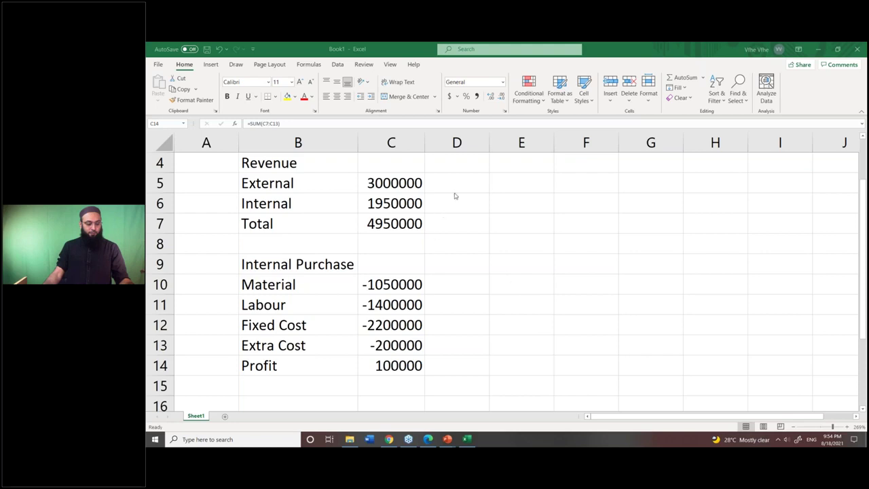
Step: Start a formula for Div B's external revenue in cell D5
left_click(398, 366)
key("Up")
key("Up")
key("Up")
key("Up")
key("Up")
key("Up")
key("Up")
key("Up")
key("Up")
key("Up")
key("Up")
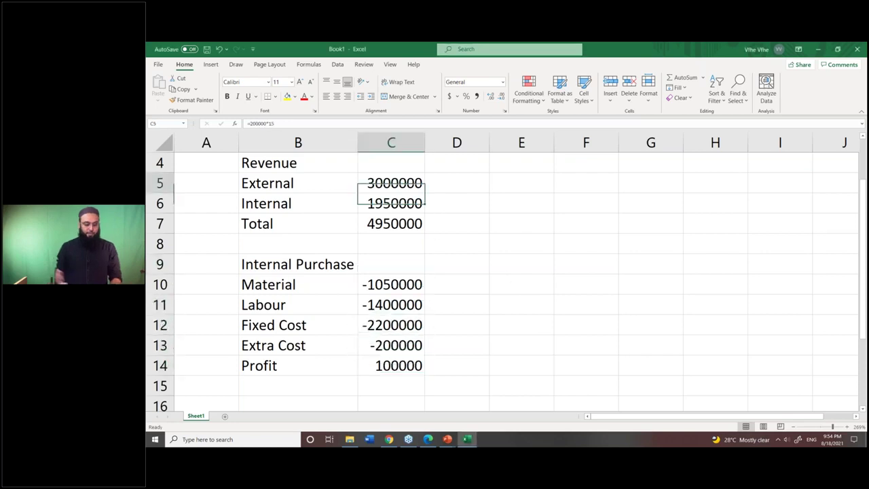
left_click(457, 203)
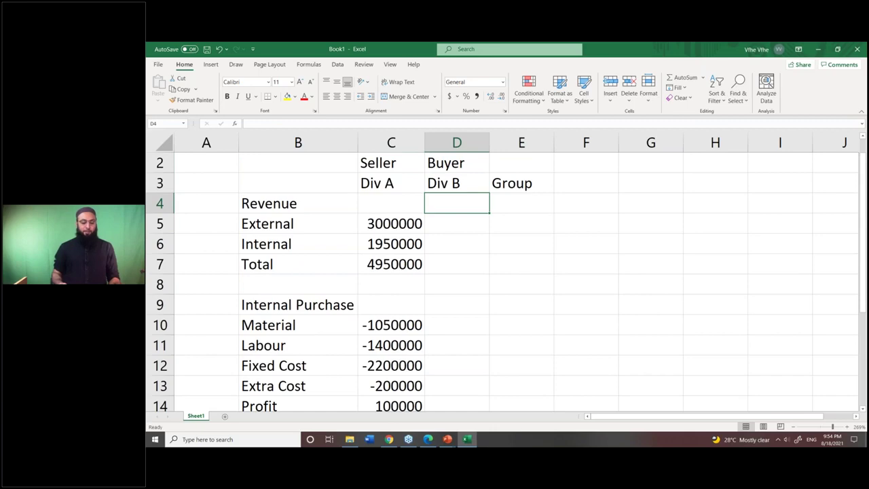
left_click(456, 223)
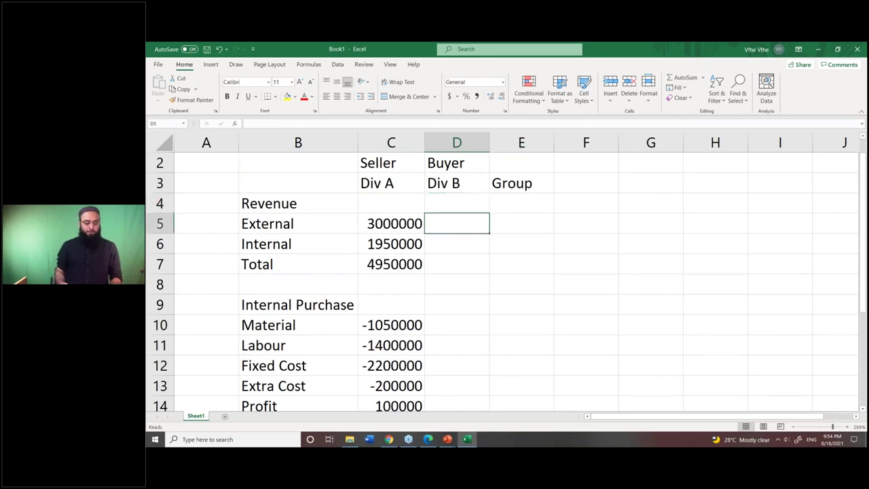
type("=")
Step: Switch to the Portable Garage PDF and mark Division B's $180 selling price and 150,000 units of annual production and sales
key("alt+Tab")
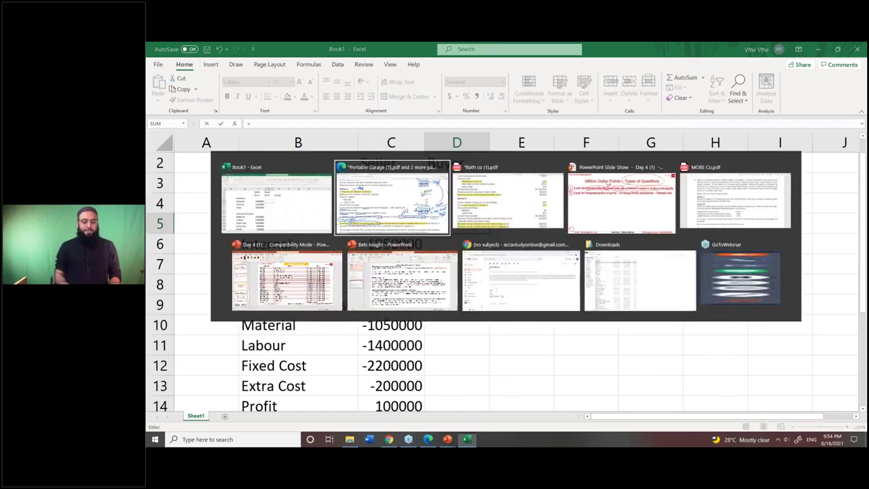
scroll(754, 148, "up", 3)
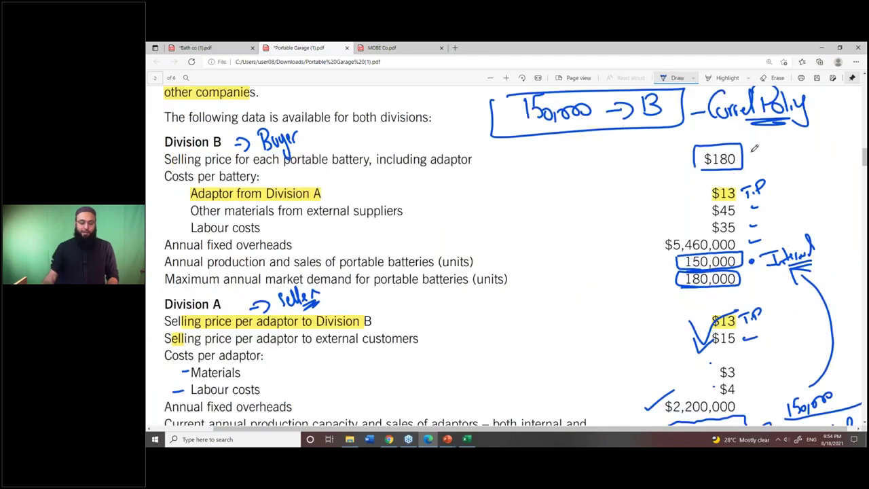
left_click_drag(751, 153, 801, 138)
mouse_move(671, 258)
left_mouse_down()
mouse_move(662, 264)
mouse_move(673, 262)
left_mouse_up()
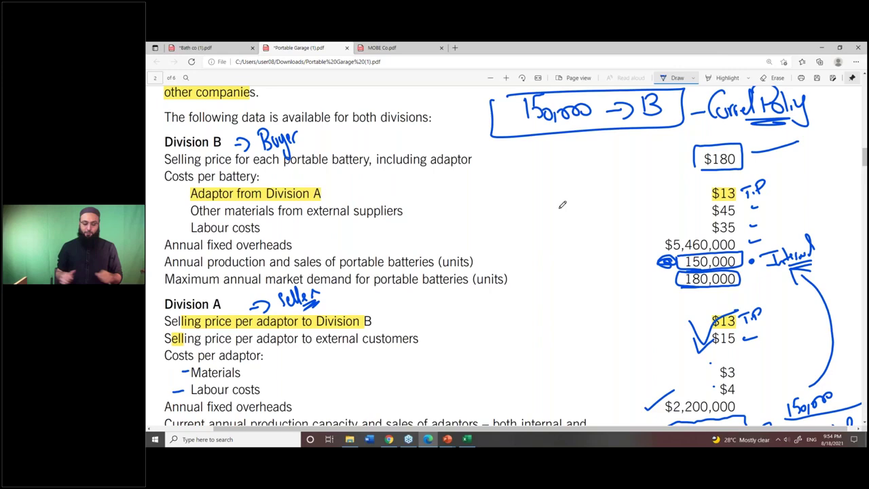
Step: Switch to Excel, enter Div B's external revenue in cell D5 as =180*150000, and widen column D to fit the figure
key("alt+Tab")
type("=180*")
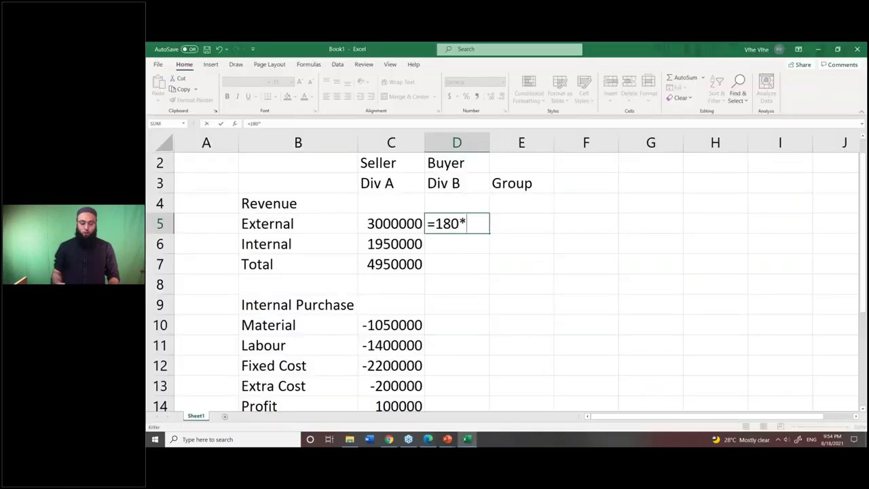
type("150000")
key("Return")
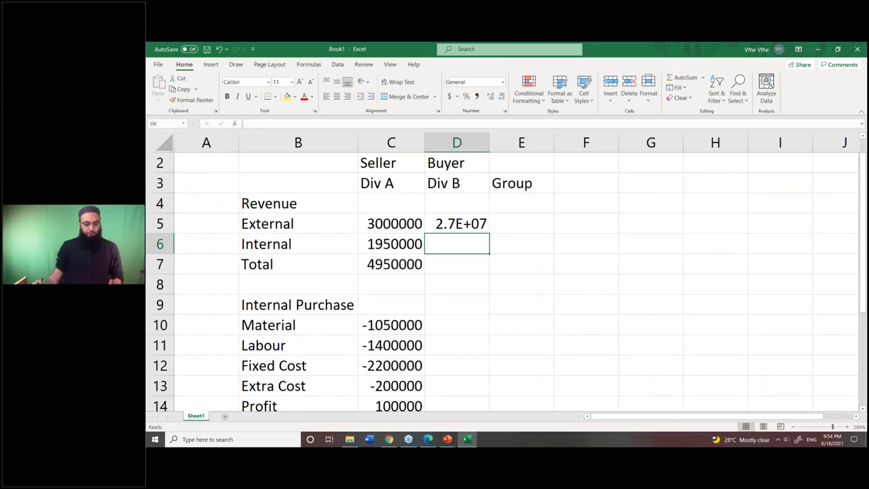
left_click_drag(489, 142, 494, 142)
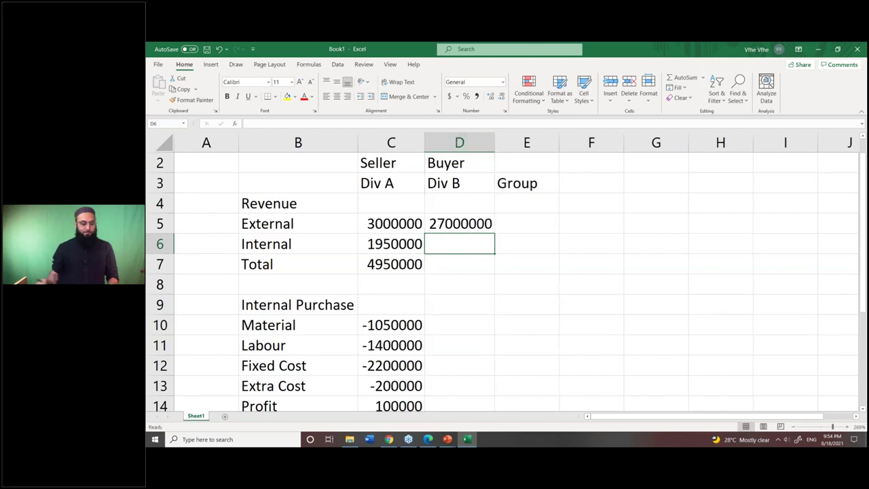
left_click(460, 224)
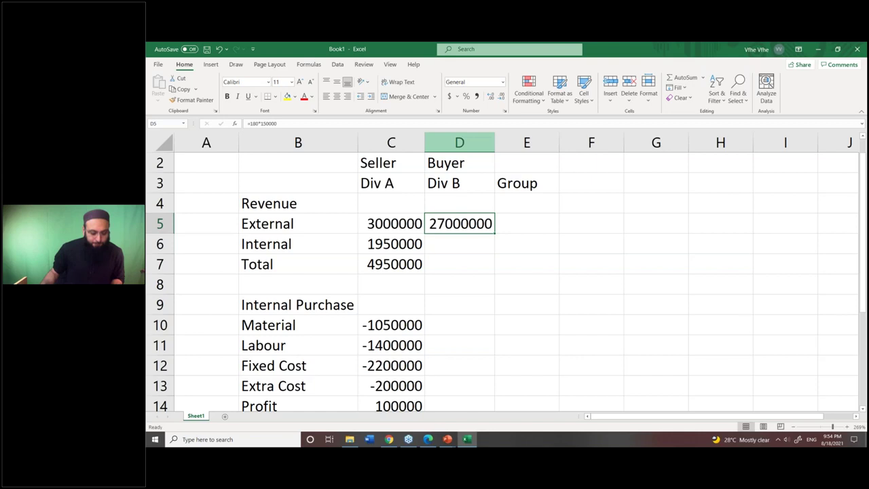
Step: Enter 0 as Div B's internal revenue in cell D6 and total its revenue in D7 with =D5+D6
left_click(460, 243)
type("-")
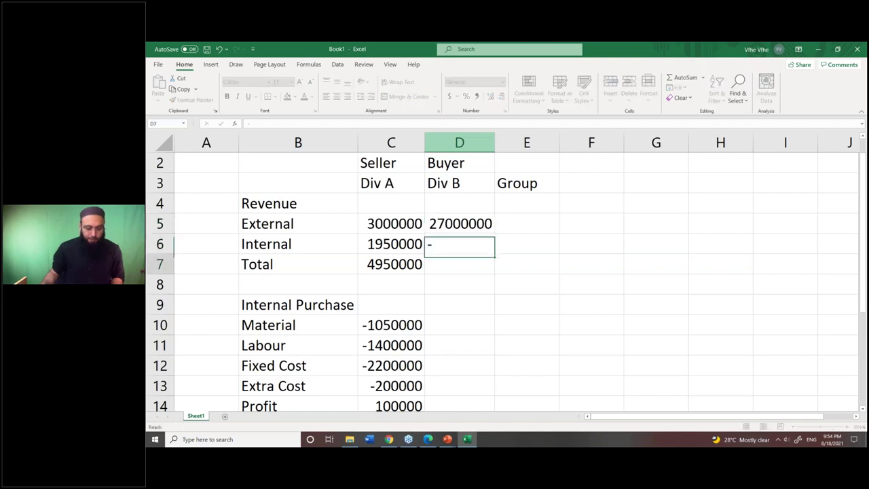
type("0")
key("Return")
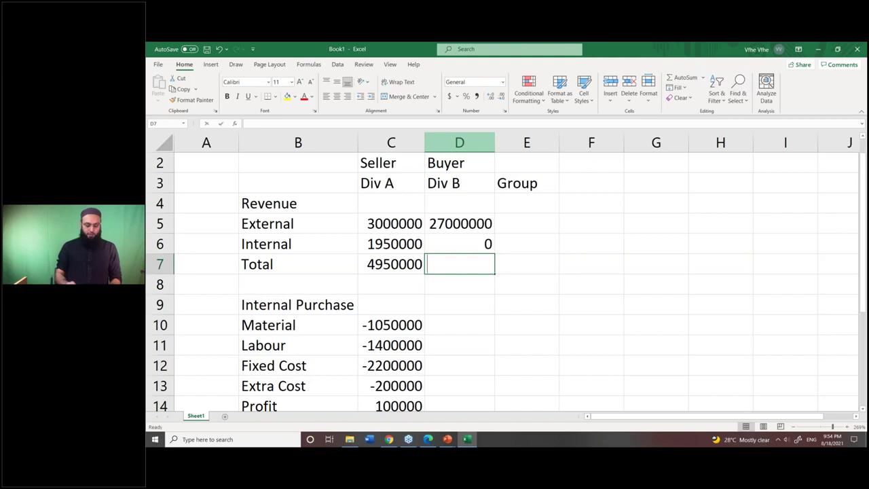
type("=d5+d6")
key("Return")
Step: Enter 0 as Div A's internal purchase in cell C9
key("Down")
key("Down")
key("Down")
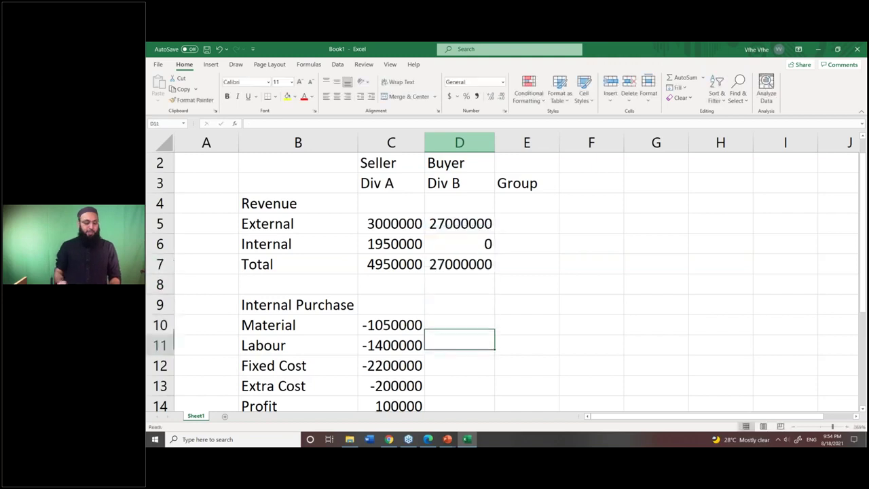
key("Up")
key("Up")
key("Left")
key("Left")
key("Right")
key("Right")
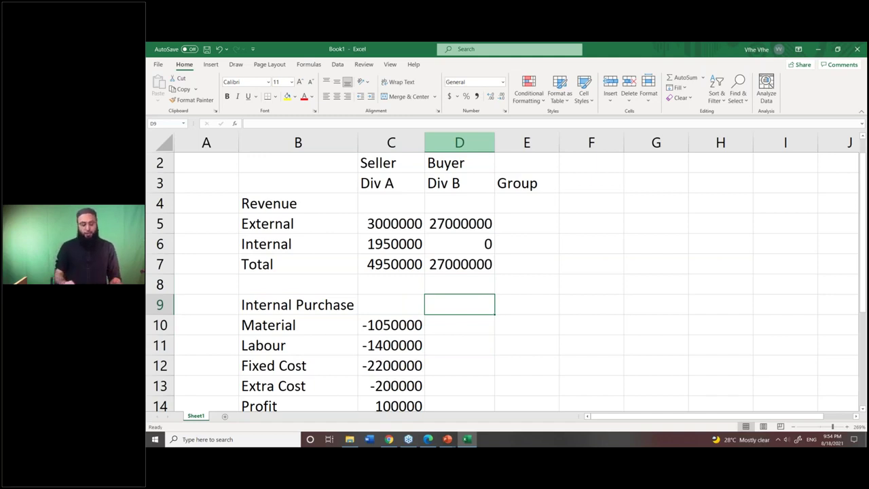
left_click(390, 304)
type("0")
key("Return")
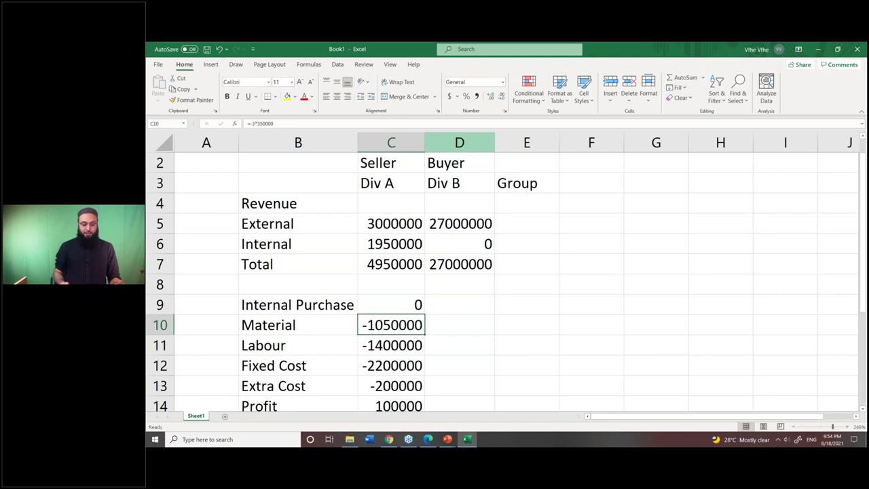
Step: Link Div B's internal purchase in cell D9 to Div A's internal revenue with =C6
left_click(459, 304)
type("=")
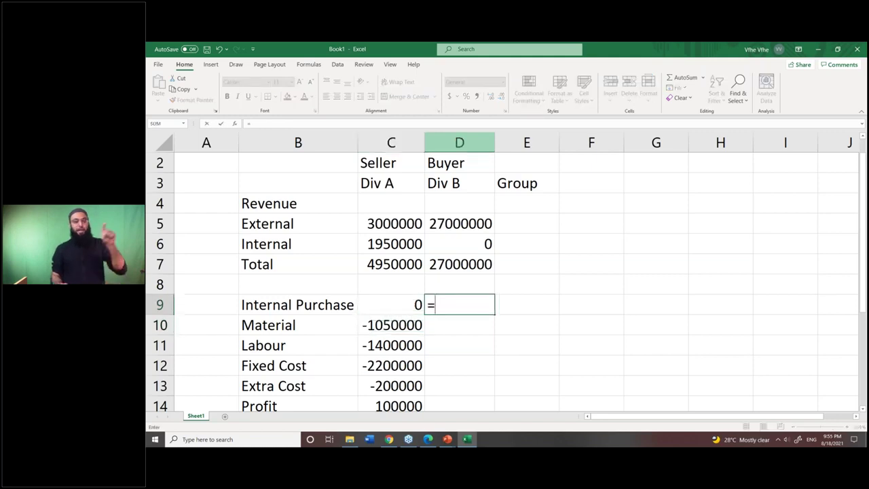
key("Up")
key("Up")
key("Up")
key("Left")
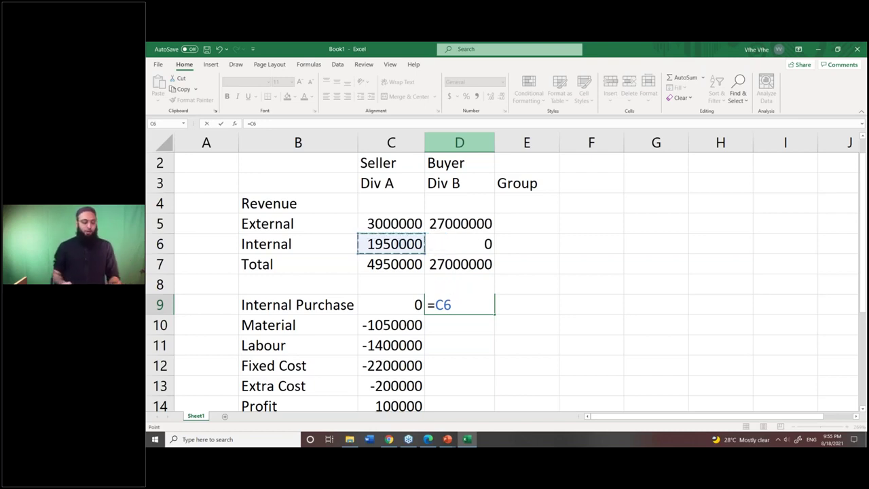
key("Return")
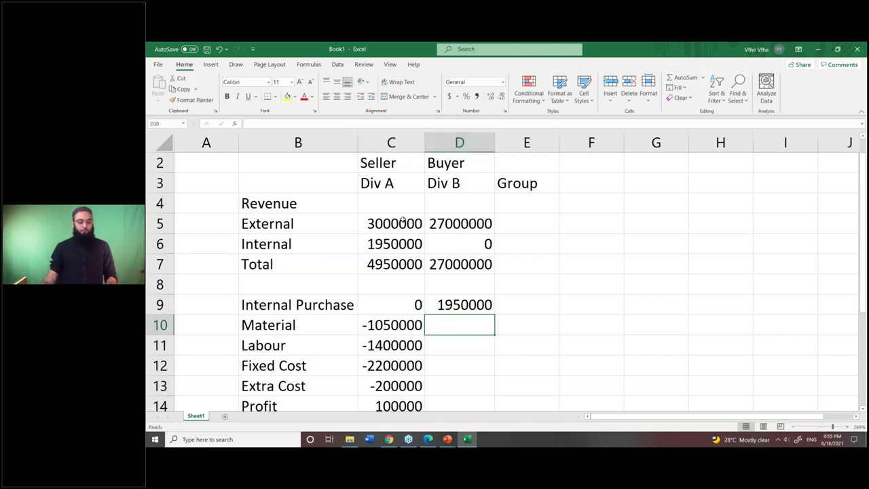
Step: Change Div B's internal purchase formula in cell D9 to =-C6 so it counts as a cost
left_click(458, 303)
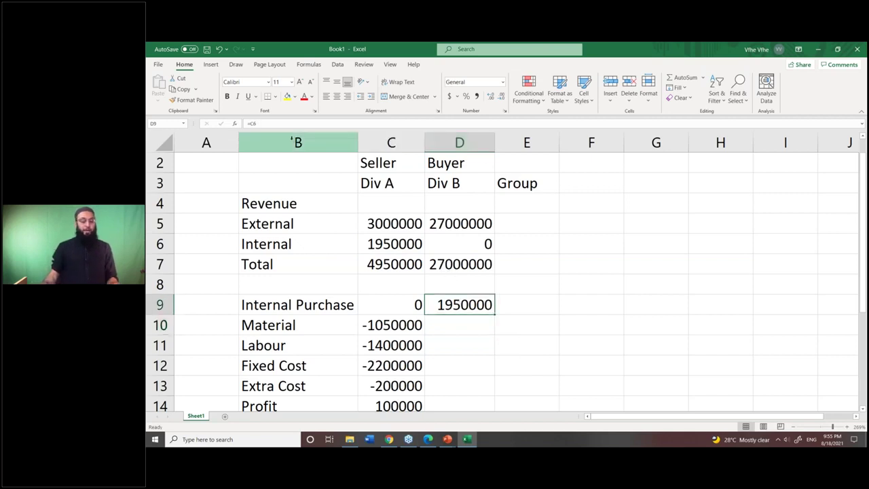
left_click(250, 125)
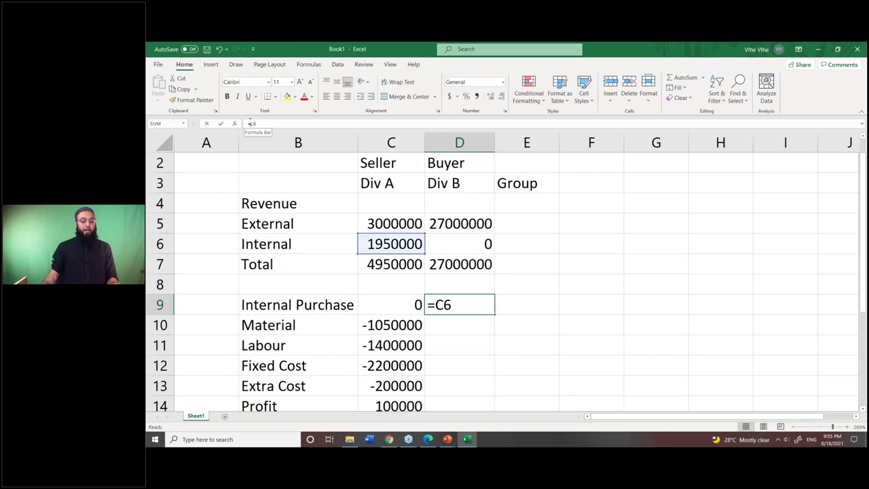
type("-")
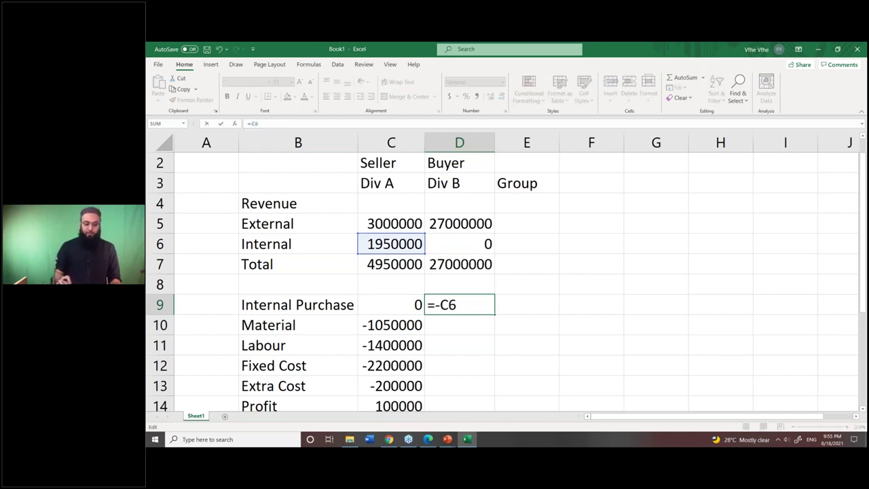
key("Return")
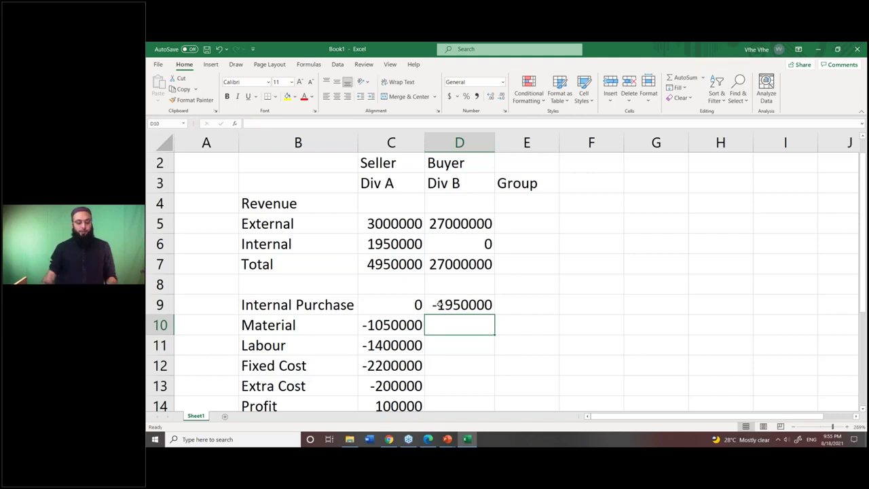
double_click(429, 298)
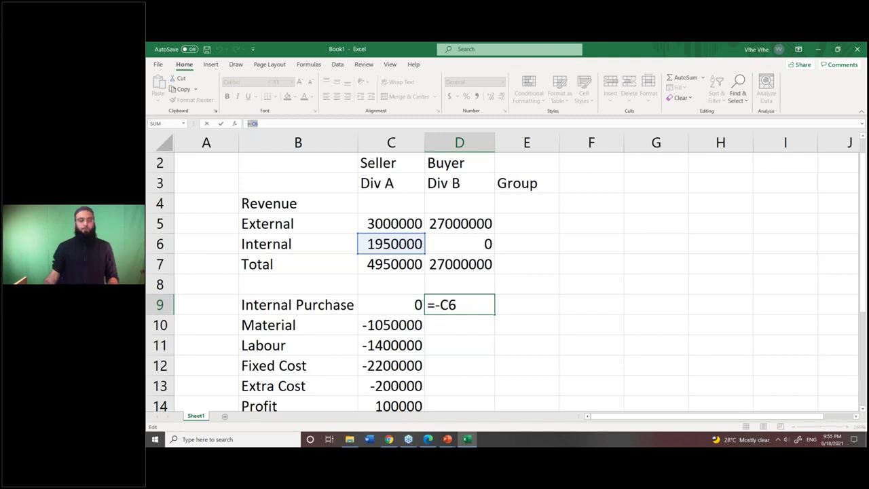
key("Return")
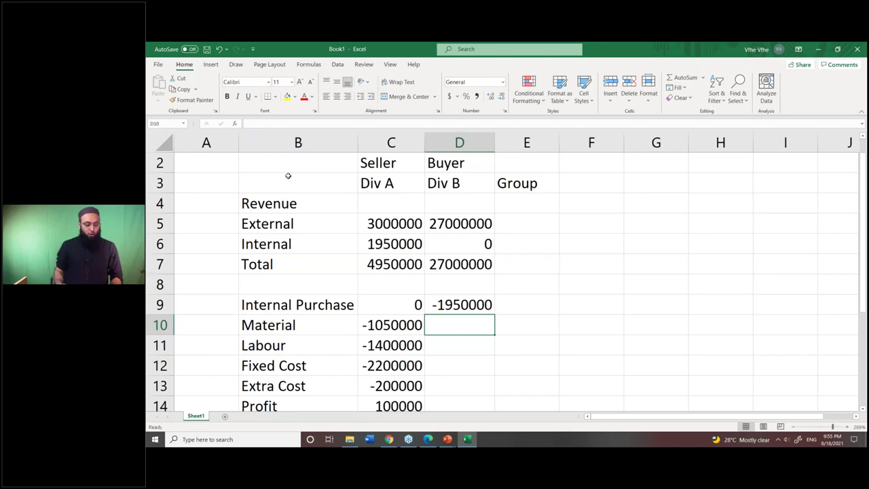
Step: Switch to the Portable Garage PDF and mark Division B's other materials and labour costs with their $45 and $35 amounts
key("alt+Tab")
mouse_move(190, 209)
left_mouse_down()
mouse_move(189, 222)
mouse_move(207, 208)
mouse_move(184, 234)
mouse_move(213, 223)
left_mouse_up()
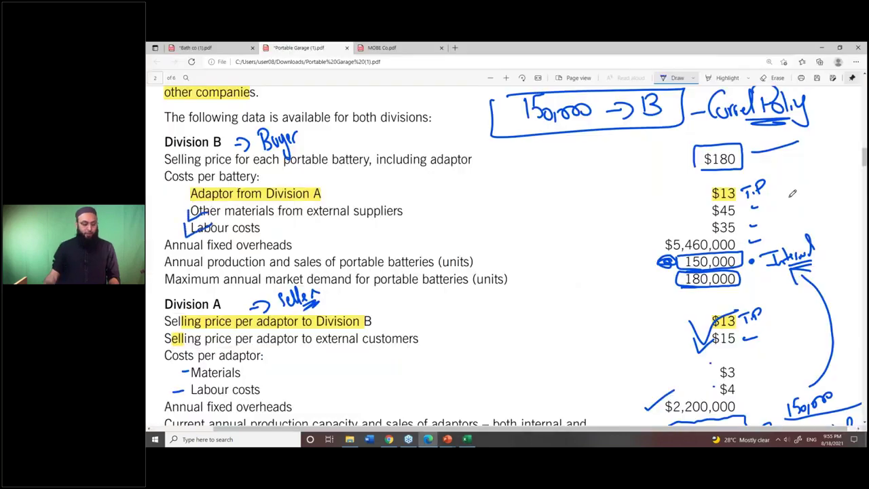
left_click_drag(702, 207, 702, 225)
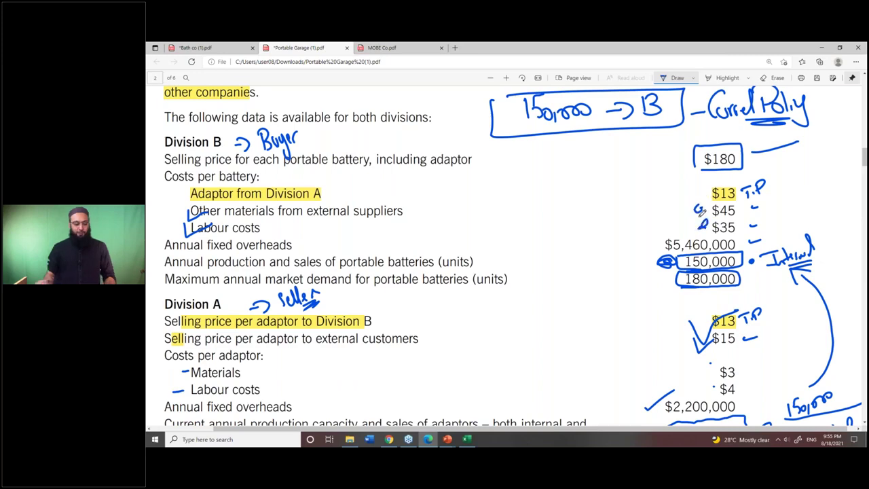
Step: Return to Excel and enter Div B's material cost in cell D10 as =-45*150000
key("alt+Tab")
type("-")
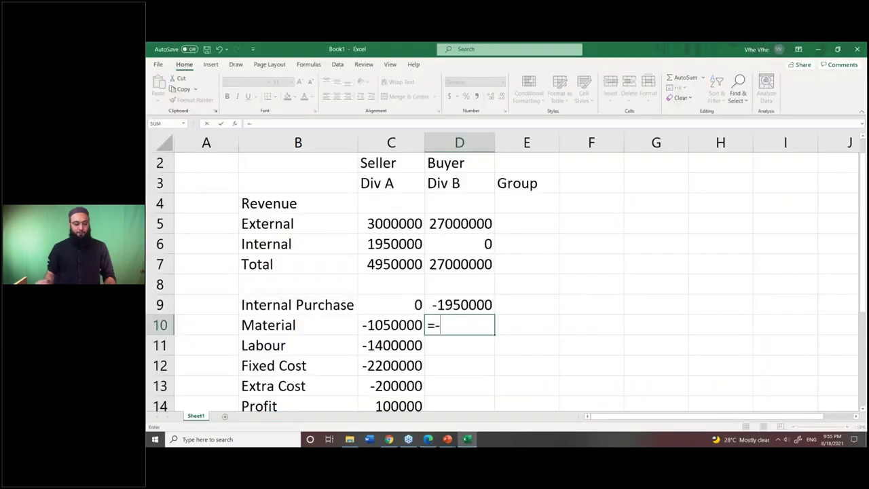
key("alt+Tab")
key("Escape")
type("45*")
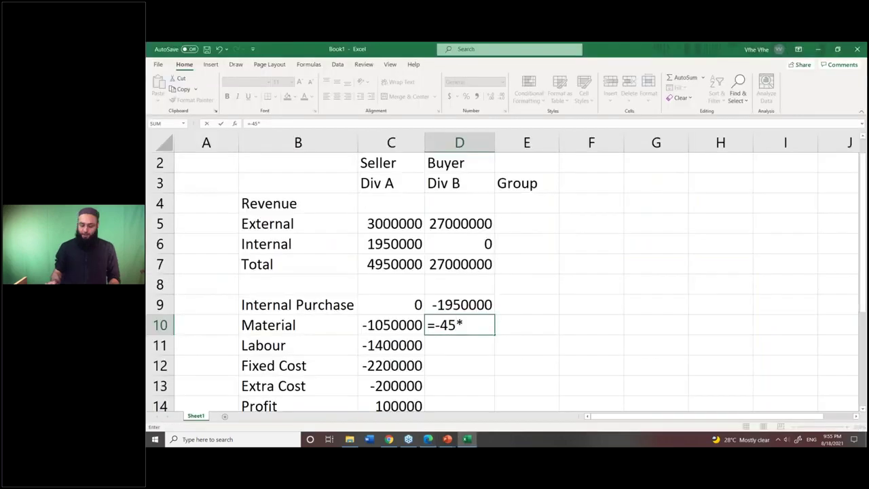
type("150000")
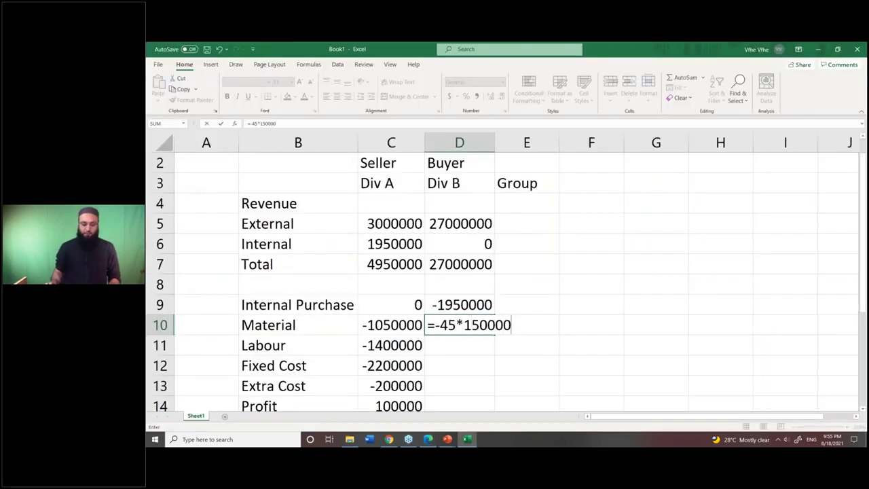
key("Return")
Step: Enter Div B's labour cost in cell D11 as =-35*150000, checking the per-unit cost in the PDF
type("=-")
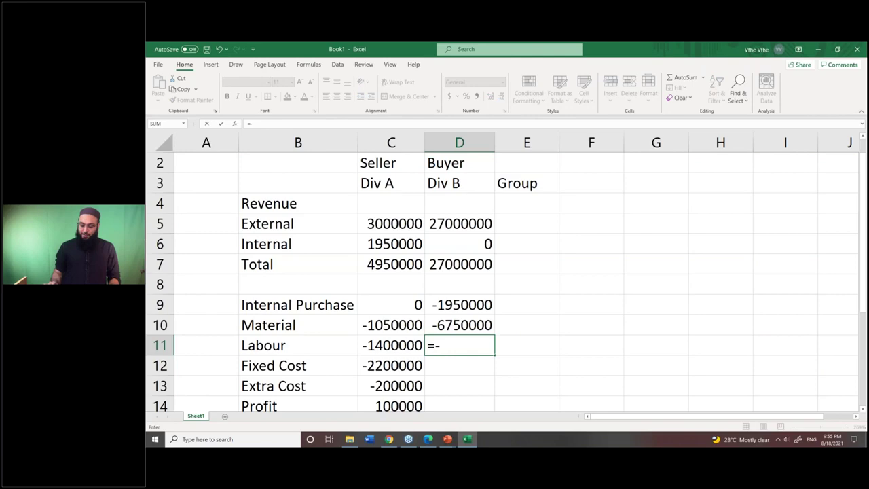
key("alt+Tab")
key("alt+Tab")
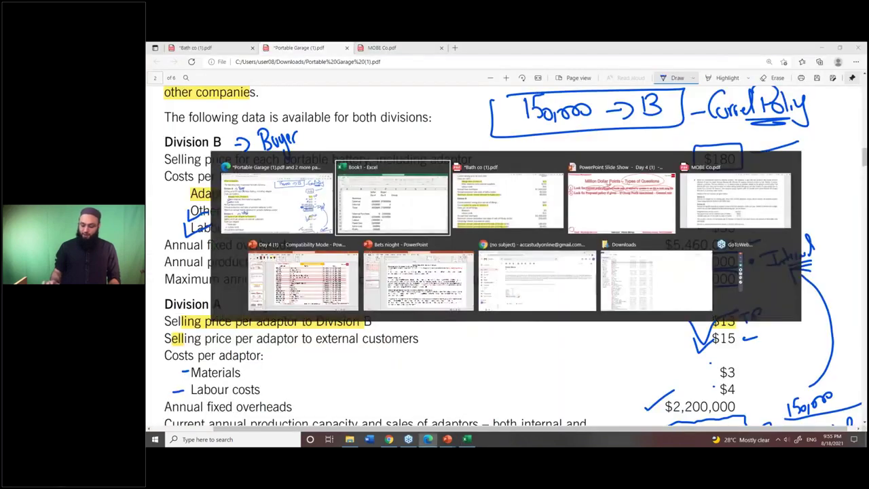
type("35*150000")
key("Return")
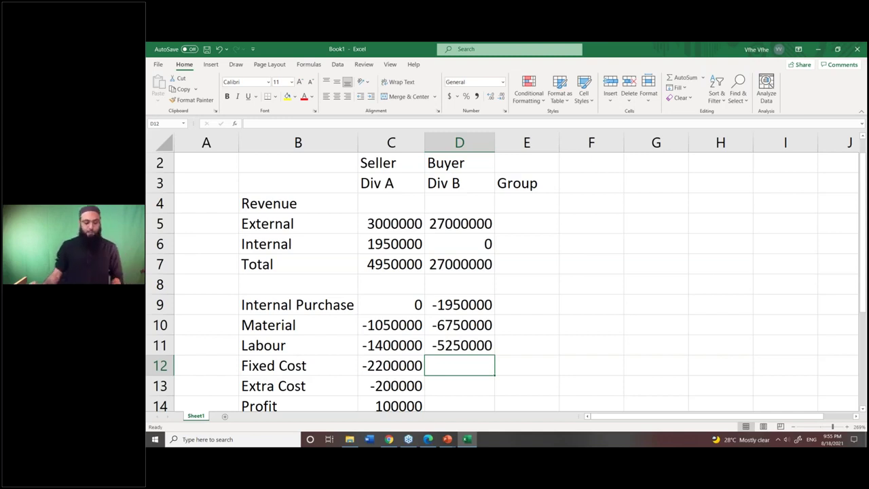
Step: Tick Division B's annual fixed overheads in the PDF and enter -5460000 as its fixed cost in Excel cell D12
key("alt+Tab")
mouse_move(643, 237)
left_mouse_down()
mouse_move(654, 239)
mouse_move(669, 222)
left_mouse_up()
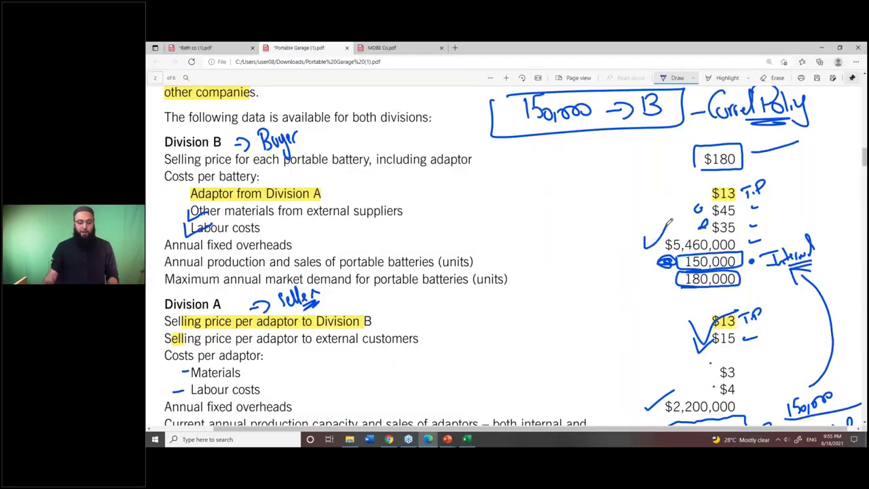
key("alt+Tab")
type("-5460000")
key("Return")
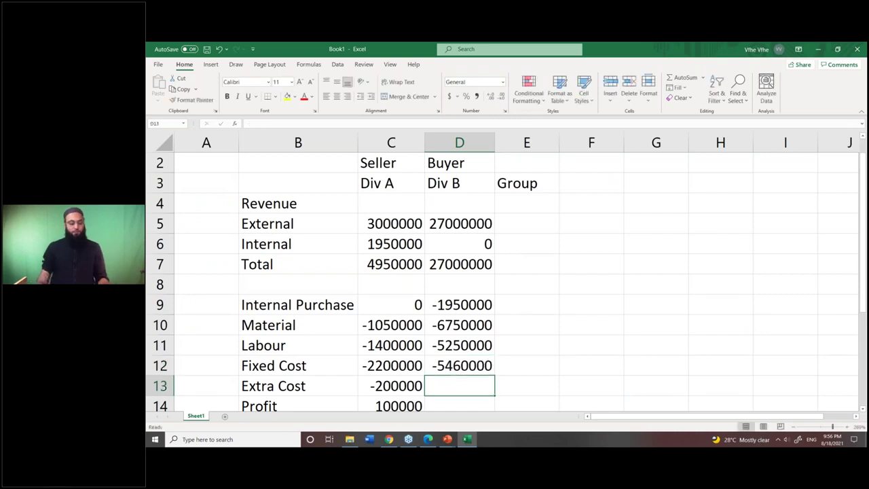
Step: Enter 0 as Div B's extra cost in cell D13 and copy Div A's profit formula from C14 to D14
type("0")
key("Return")
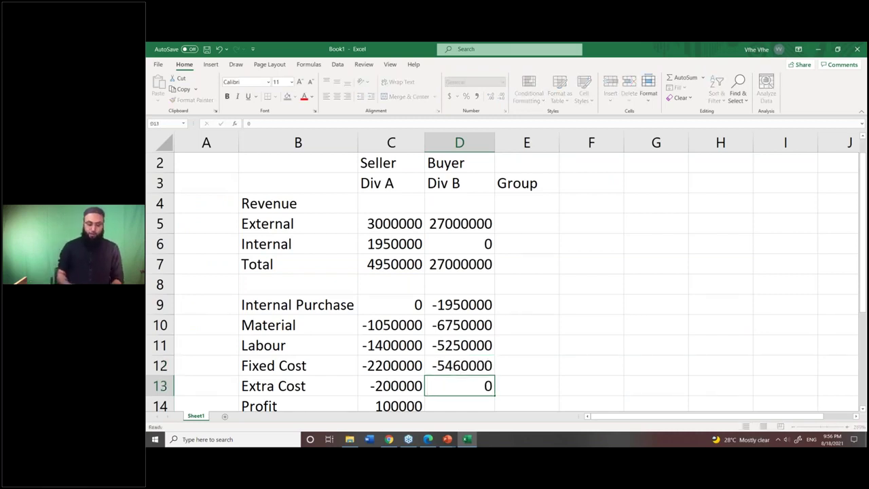
key("Left")
key("ctrl+c")
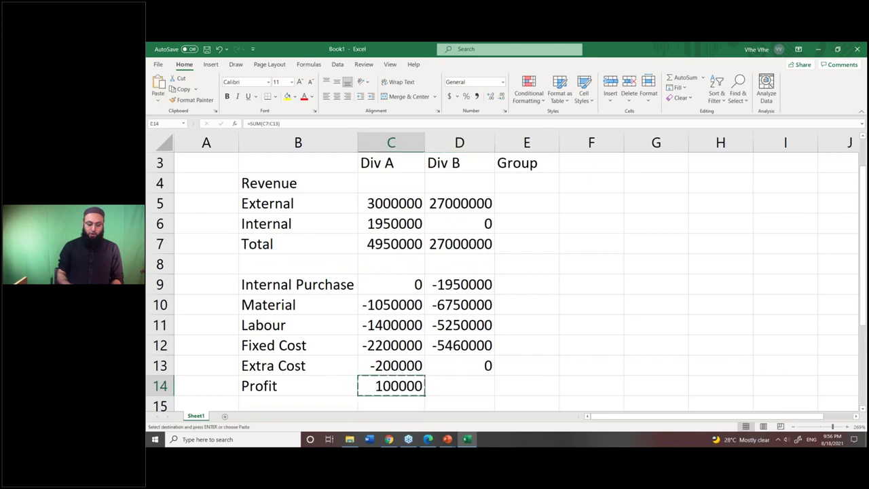
key("Right")
key("ctrl+v")
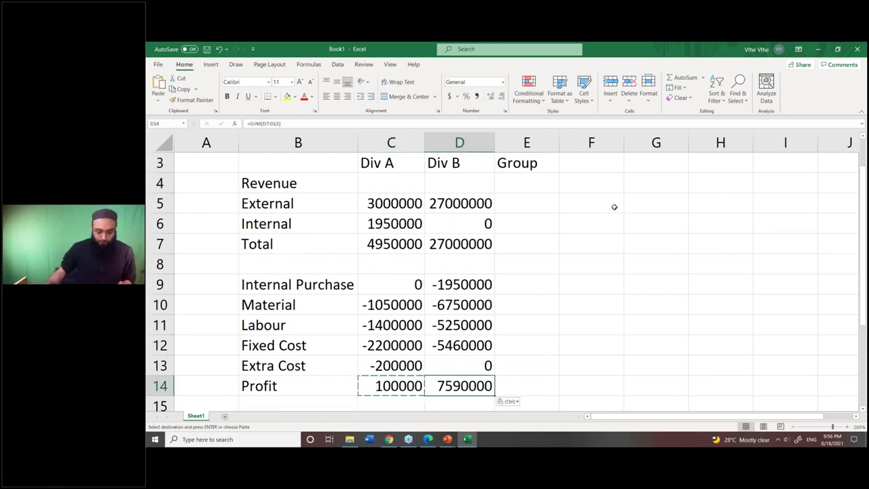
left_click(408, 377)
key("Escape")
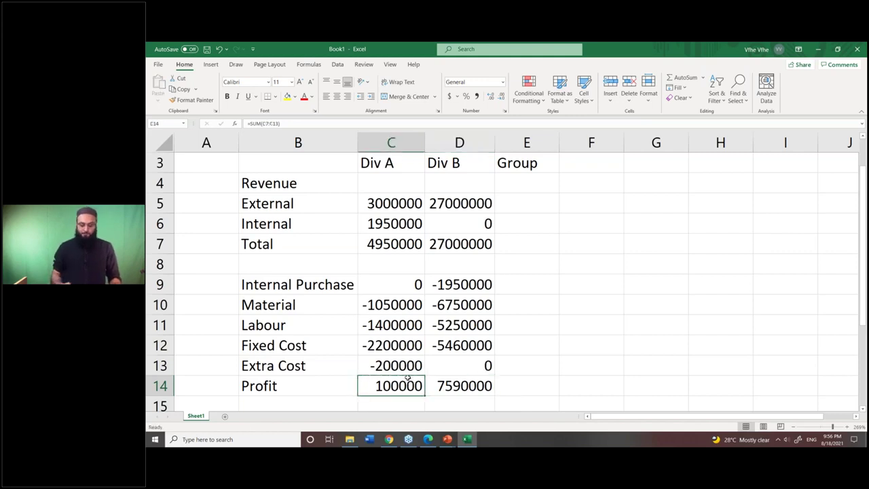
key("Right")
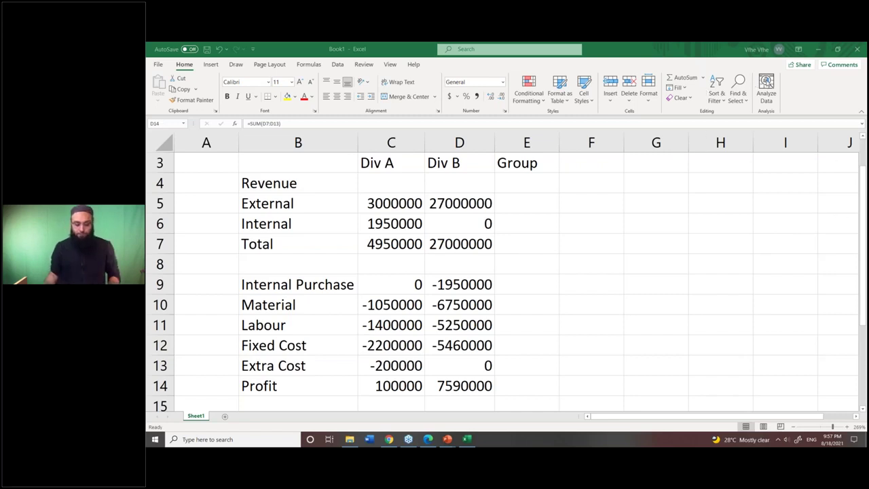
Step: Open Div B's external revenue formula in cell D5 and tick the $180 selling price in the Portable Garage PDF
left_click(448, 204)
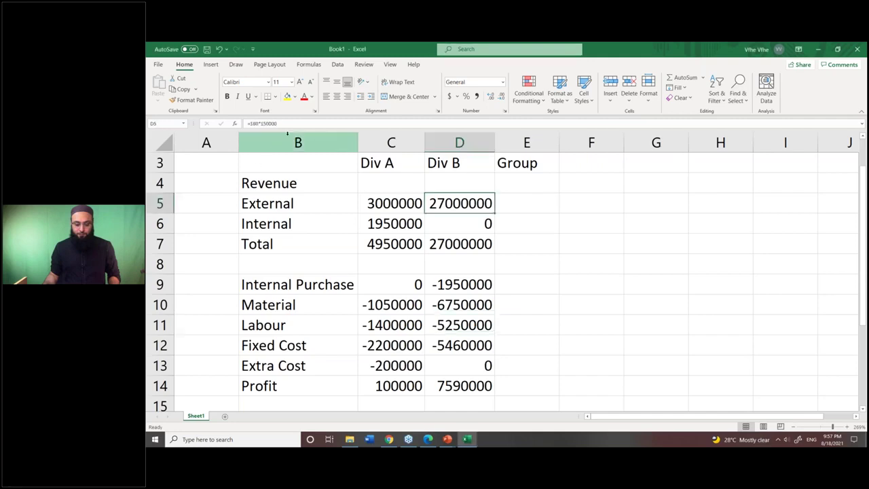
key("F2")
key("alt+Tab")
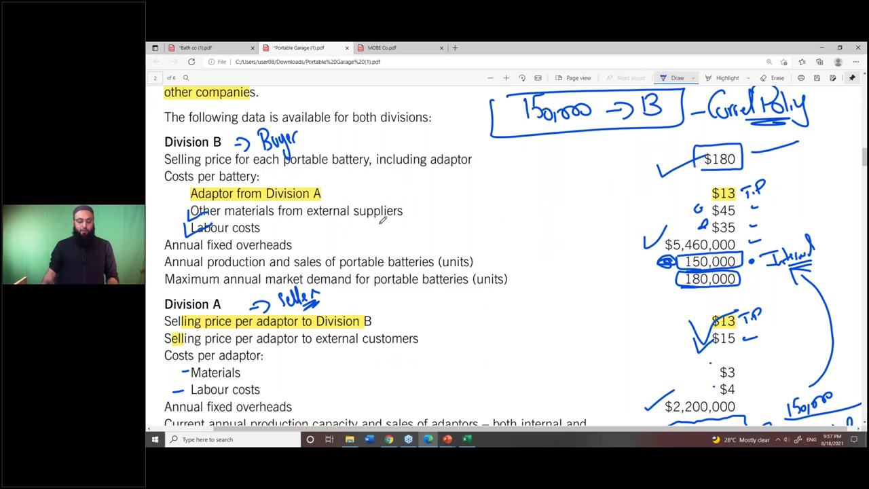
Step: Tick Division B's 150,000 annual production units in the PDF and confirm its external revenue formula =180*150000 in Excel cell D5
mouse_move(630, 255)
left_mouse_down()
mouse_move(632, 267)
mouse_move(654, 249)
left_mouse_up()
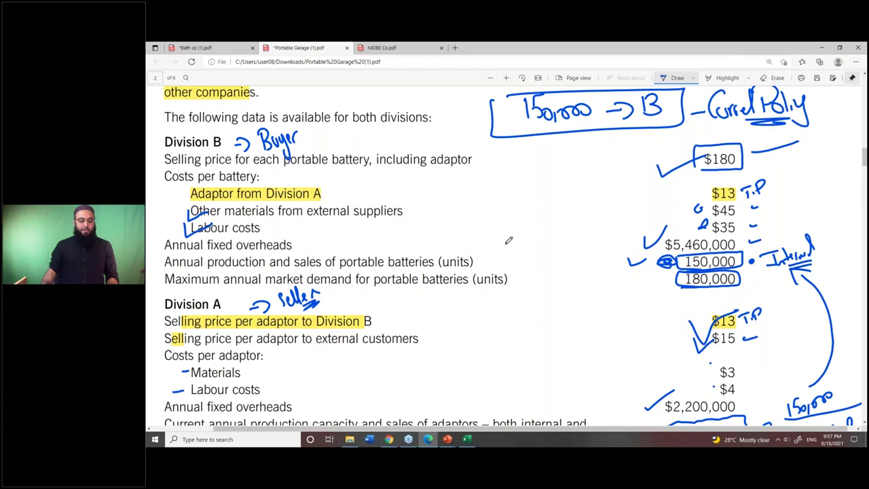
key("alt+Tab")
key("ctrl+Return")
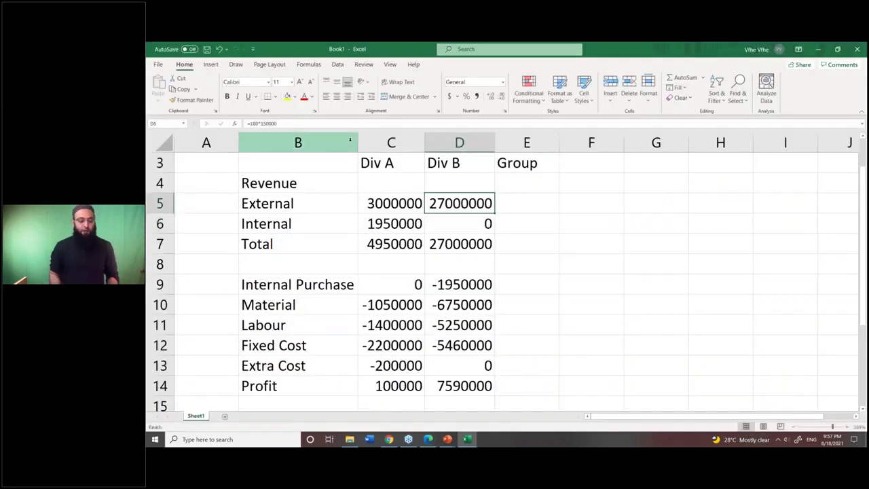
key("Down")
key("Down")
key("Up")
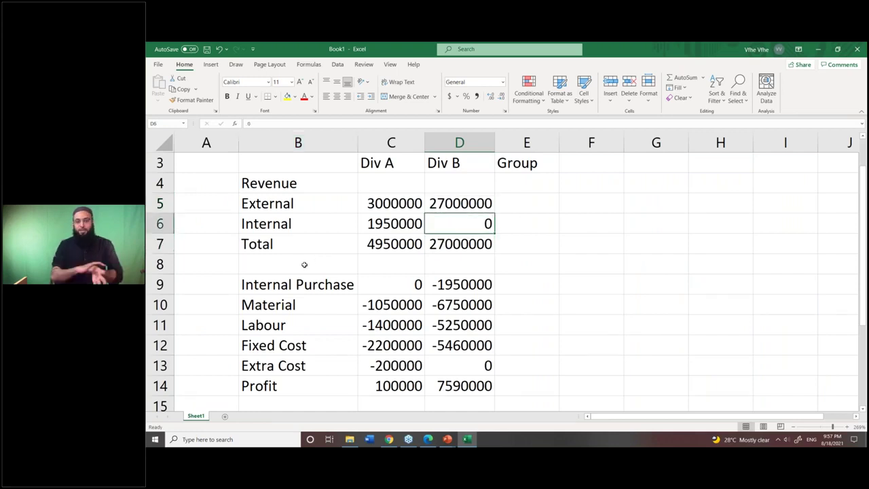
Step: Fill Div A's internal revenue cell C6 and Div B's internal purchase cell D9 with yellow
left_click(388, 225)
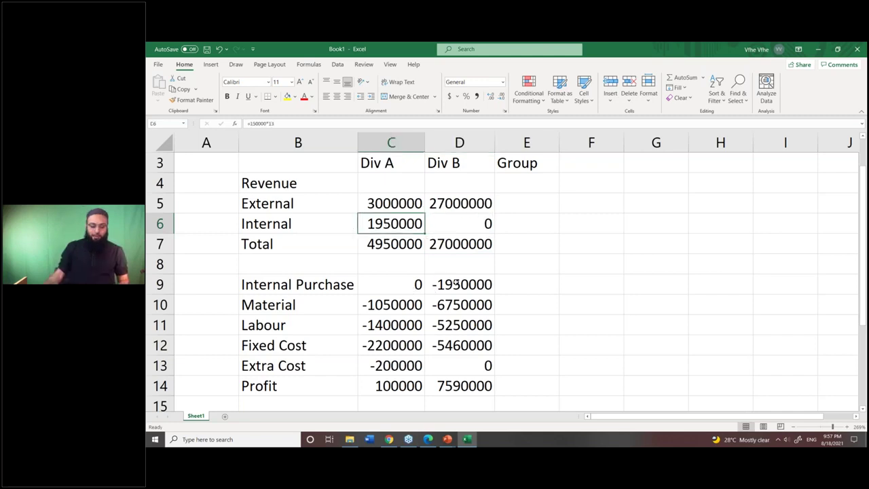
left_click(288, 97)
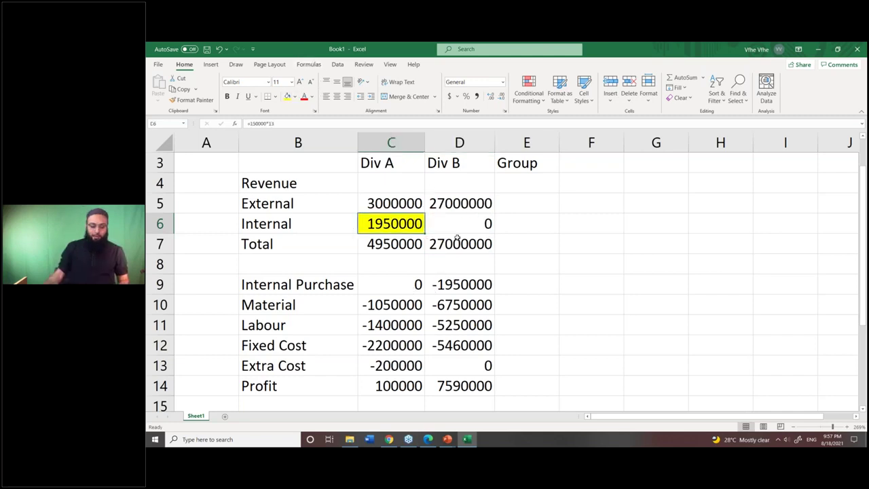
left_click(471, 285)
left_click(288, 97)
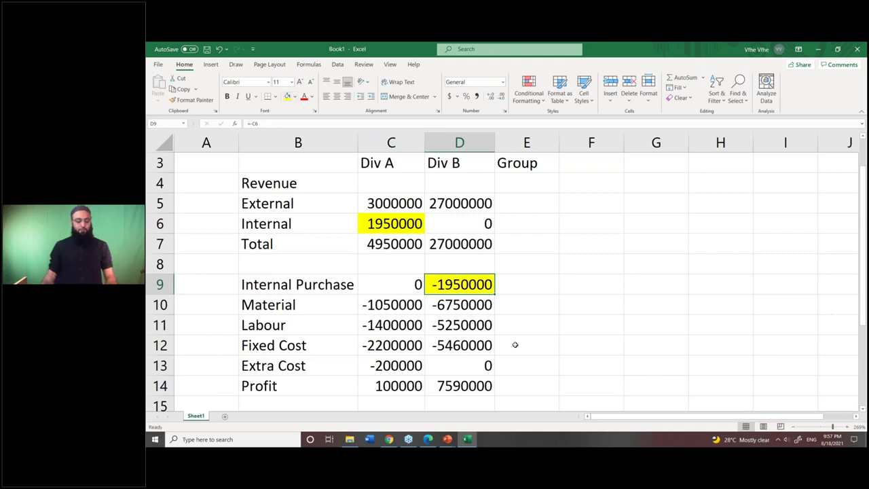
Step: Review Div B's material, labour, fixed cost and profit cells in column D
left_click(456, 311)
left_click(456, 321)
left_click(459, 345)
left_click(463, 386)
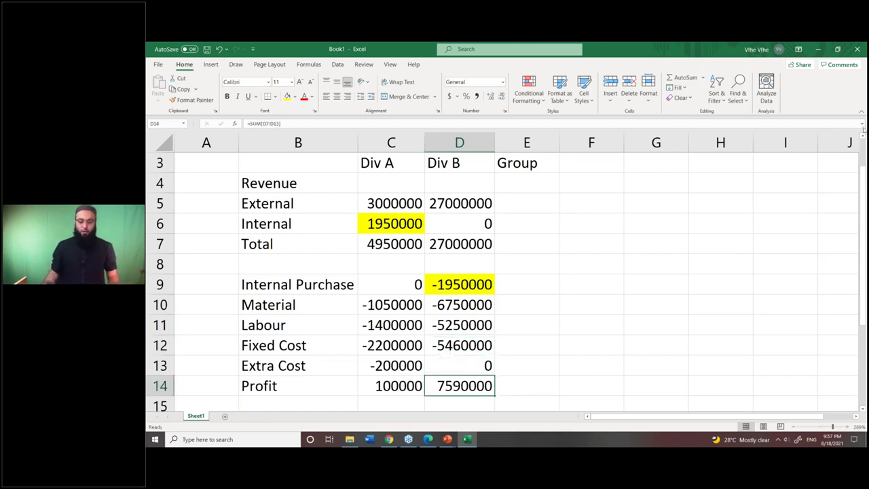
left_click(863, 181)
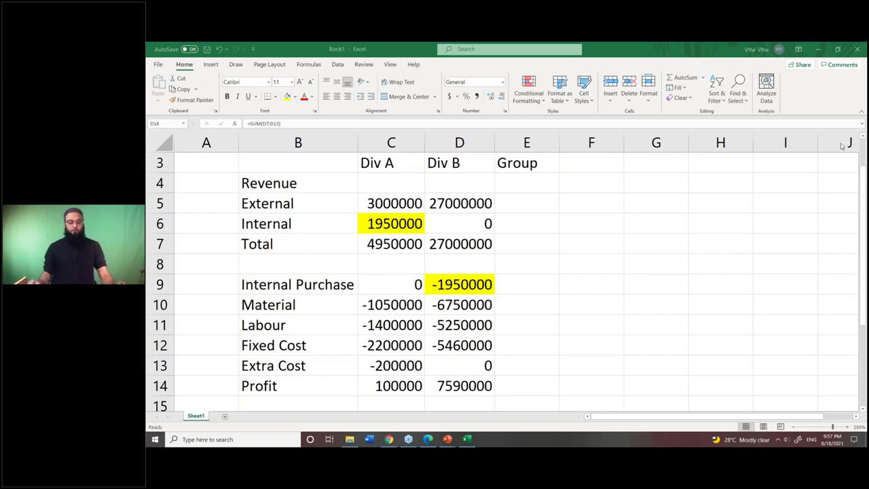
Step: Enter =SUM(C5:D5) as the Group's external revenue in cell E5
left_click(503, 206)
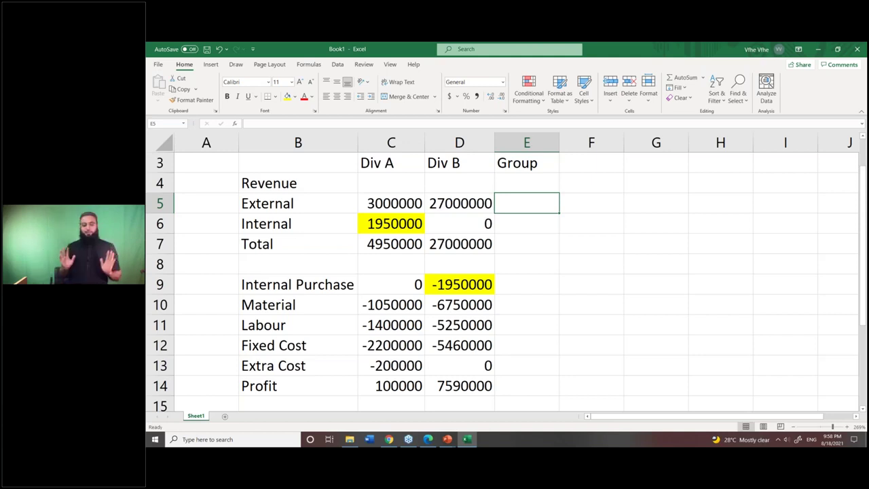
type("=")
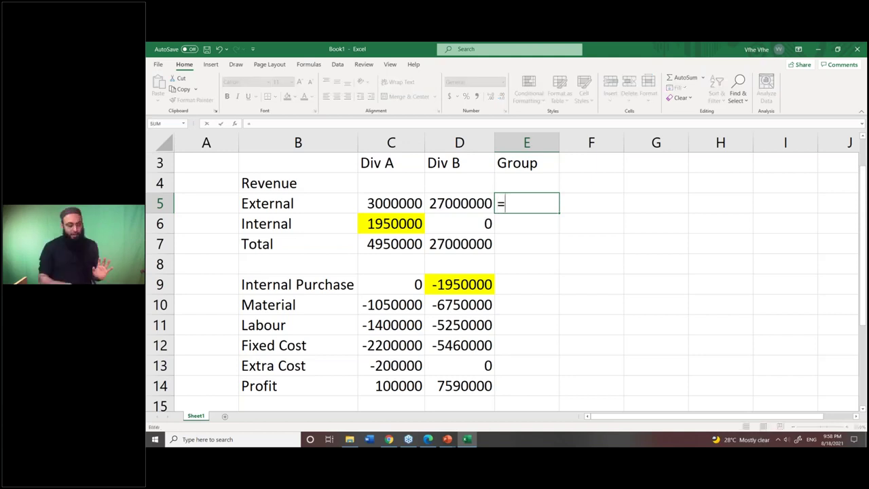
type("sum(")
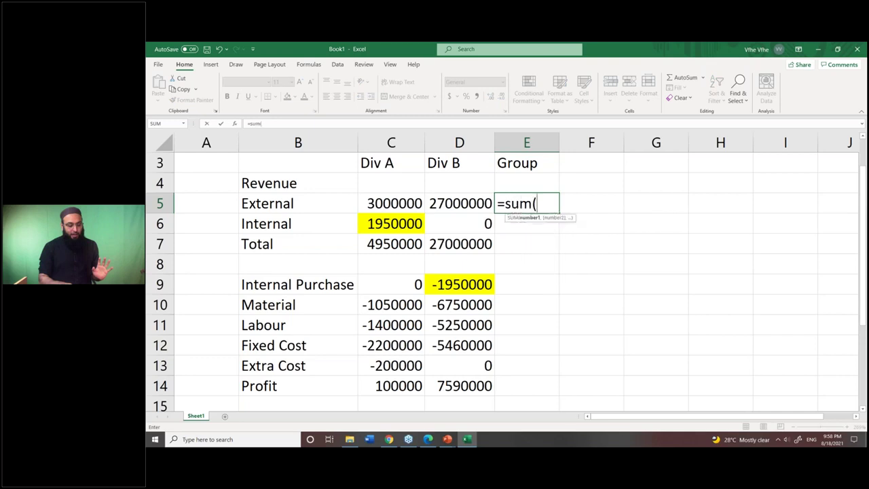
key("Left")
key("Left")
key("shift+Right")
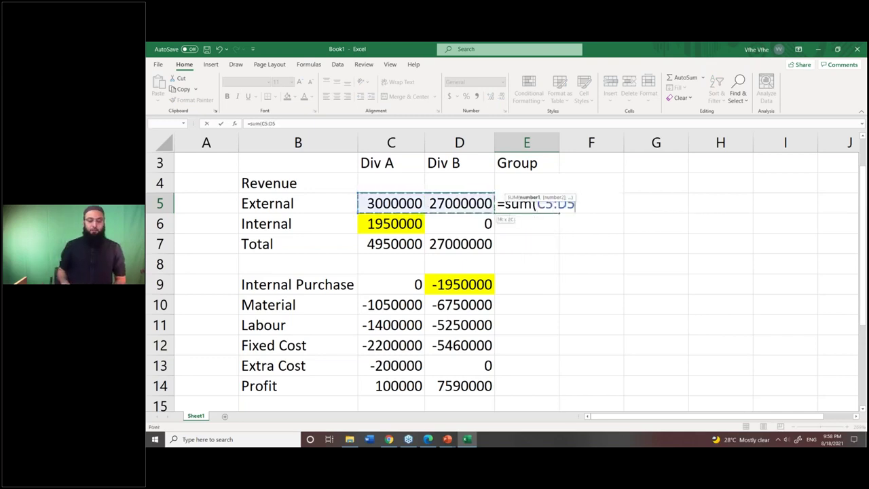
key("Return")
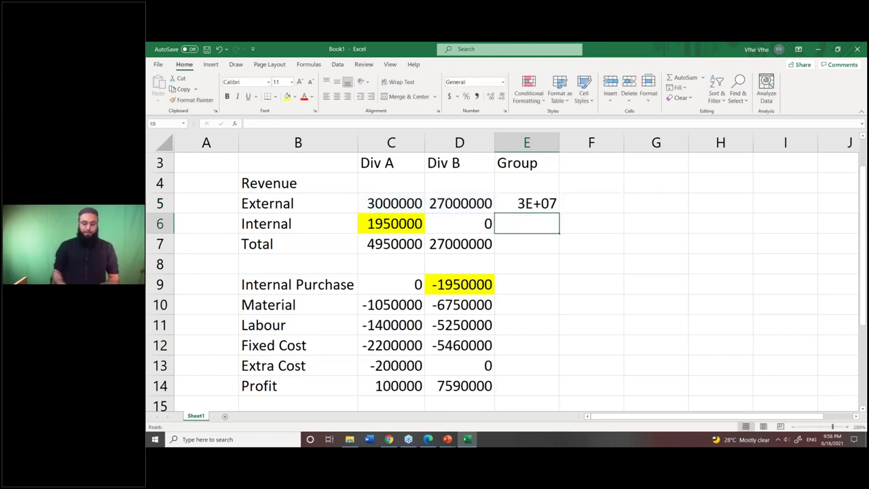
Step: Enter 0 as the Group's internal revenue in cell E6 and =E5+E6 as its total in E7, widening column E slightly
type("0")
key("Return")
left_click_drag(561, 144, 565, 144)
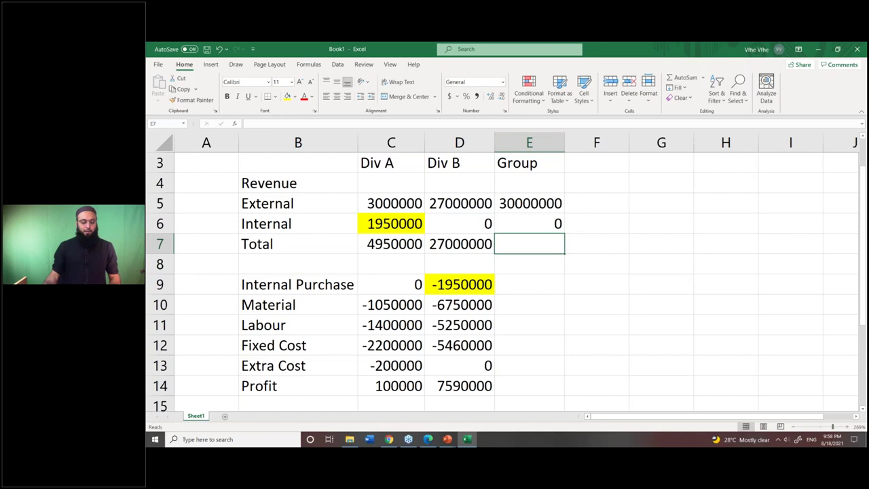
type("=e5+e6")
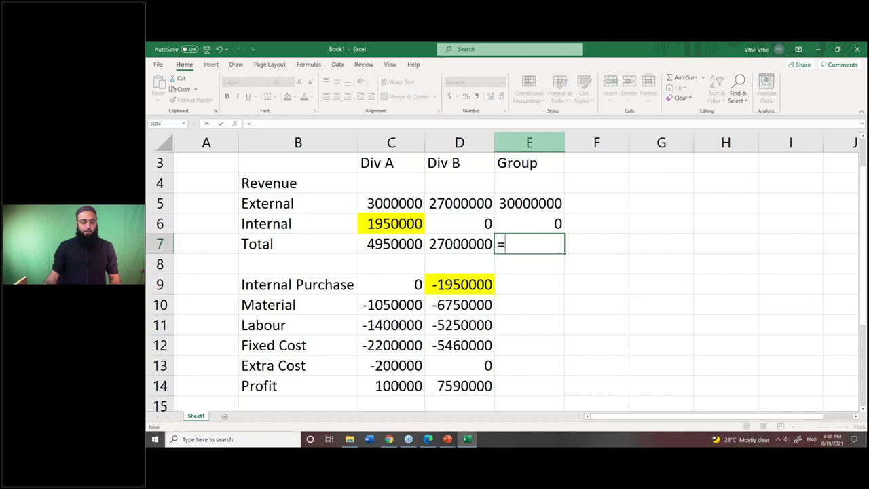
key("Return")
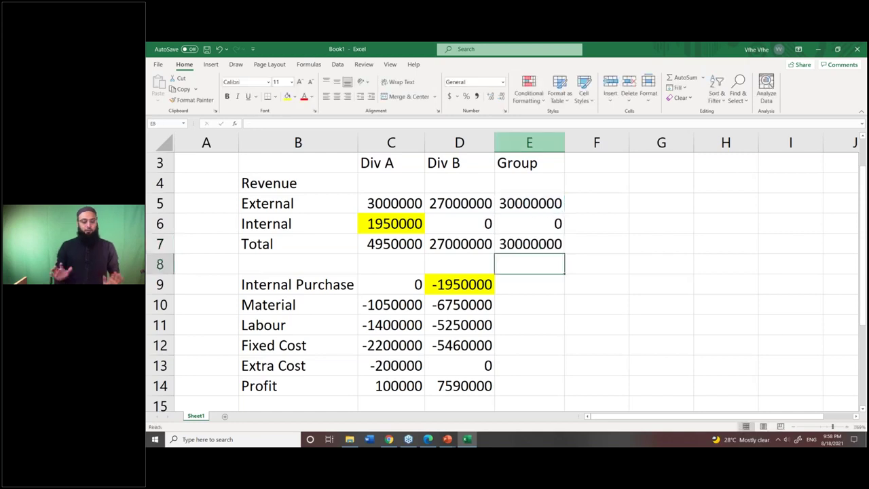
Step: Enter 0 as the Group's internal purchase in cell E9, and fill cells E6 and E9 with yellow
key("Return")
type("0")
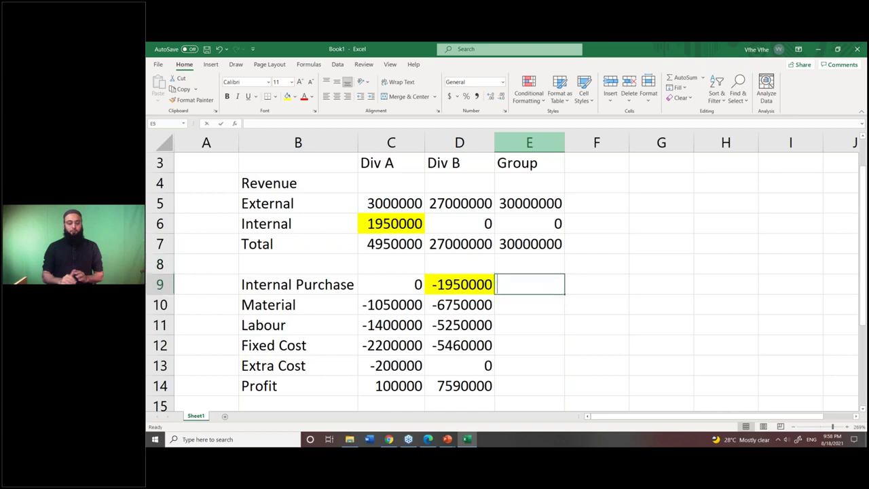
key("Return")
left_click(547, 224)
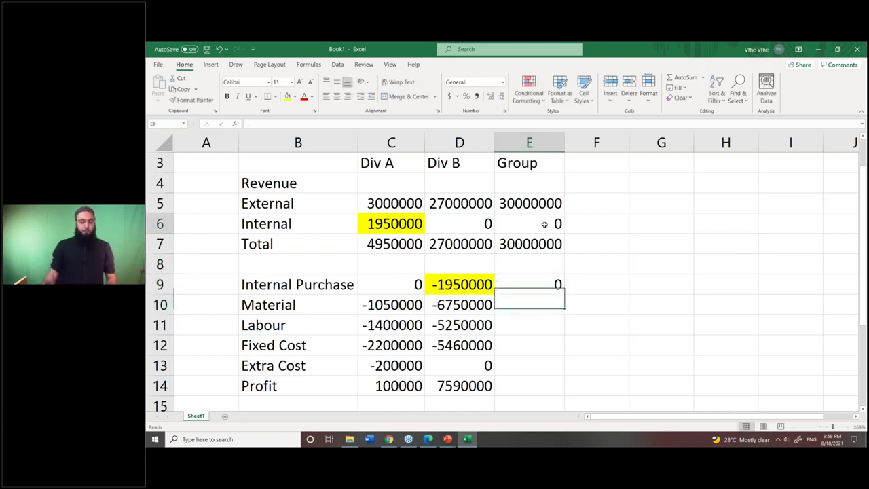
left_click(287, 97)
left_click(539, 285)
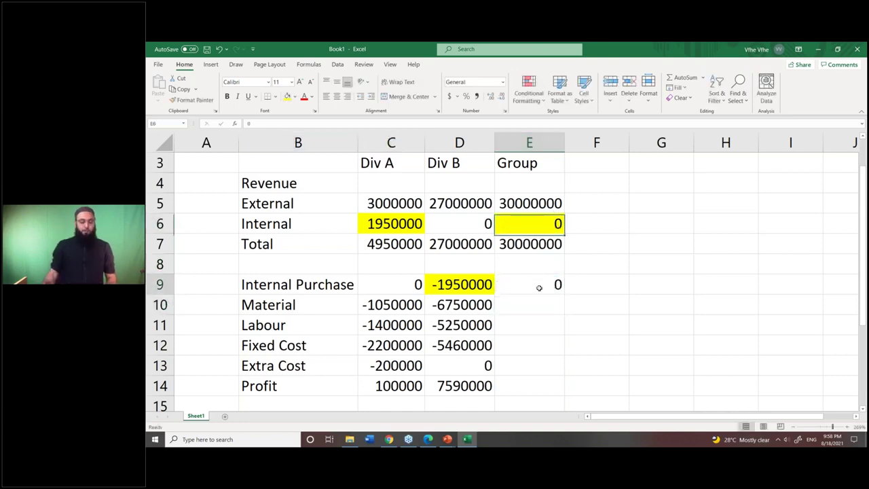
left_click(287, 96)
left_click(727, 298)
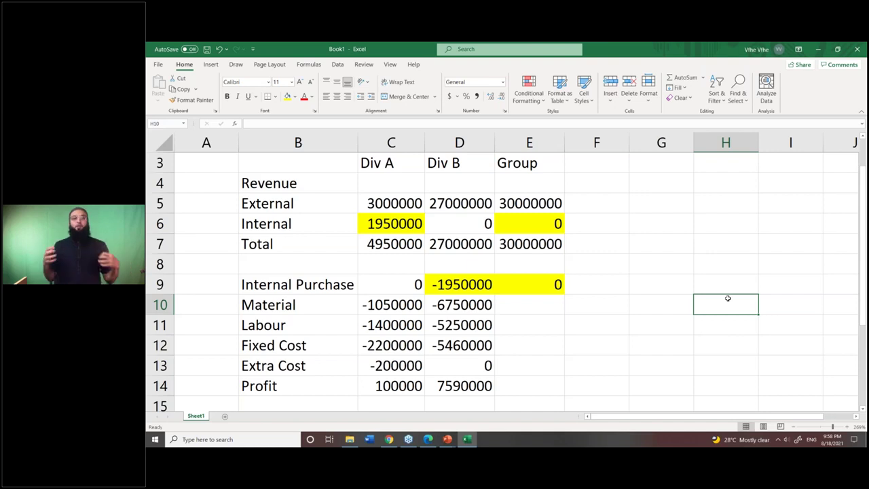
Step: Enter =SUM(C10:D10) as the Group's material cost in cell E10
left_click(526, 302)
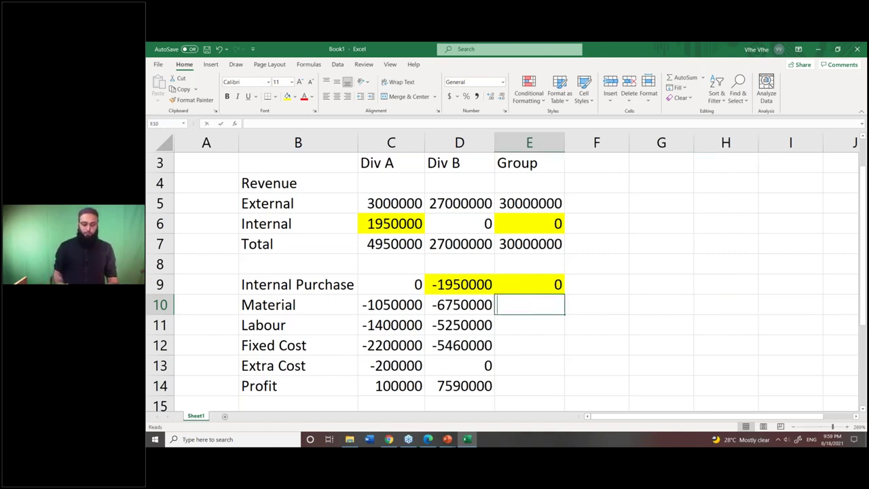
type("=sum(")
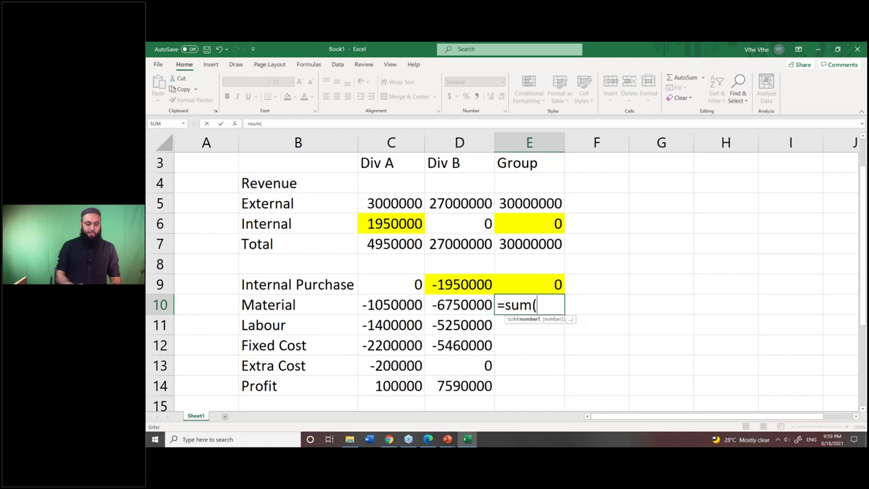
left_click_drag(391, 305, 460, 305)
key("Return")
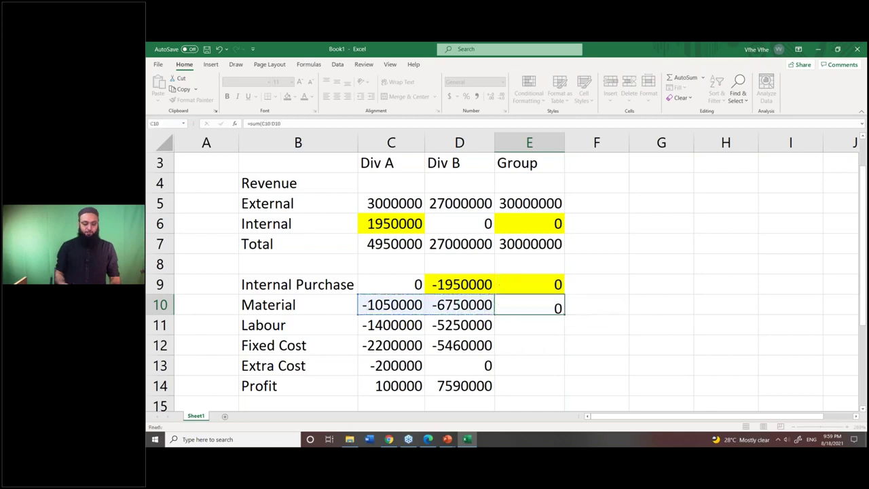
Step: Copy the Group material formula from E10 to the labour, fixed cost and extra cost cells E11, E12 and E13
left_click(530, 305)
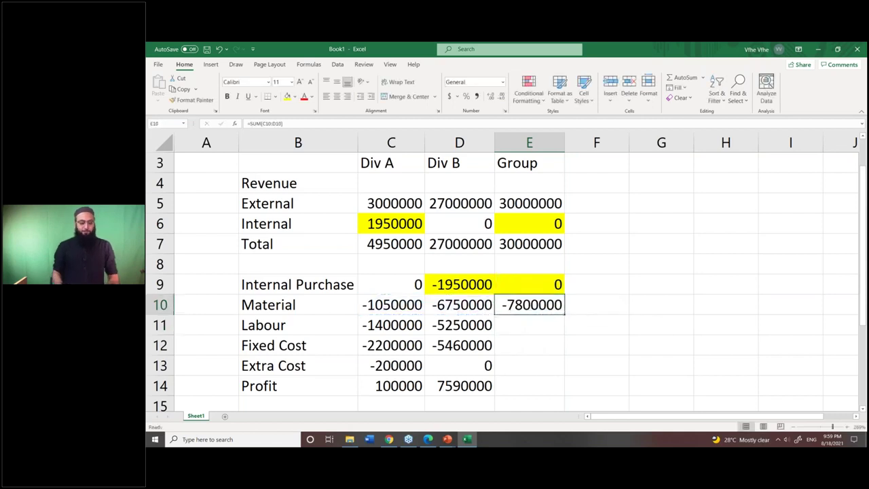
key("ctrl+c")
left_click(530, 325)
key("ctrl+v")
left_click(530, 346)
key("ctrl+v")
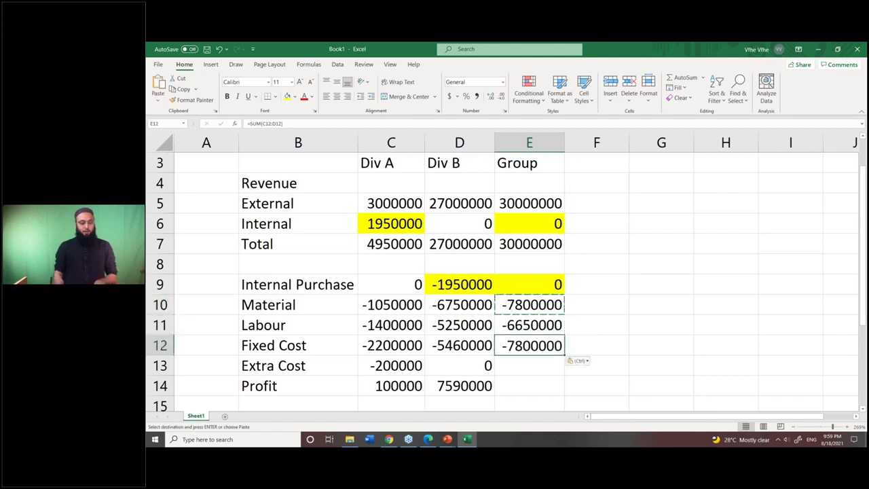
left_click(529, 365)
key("ctrl+v")
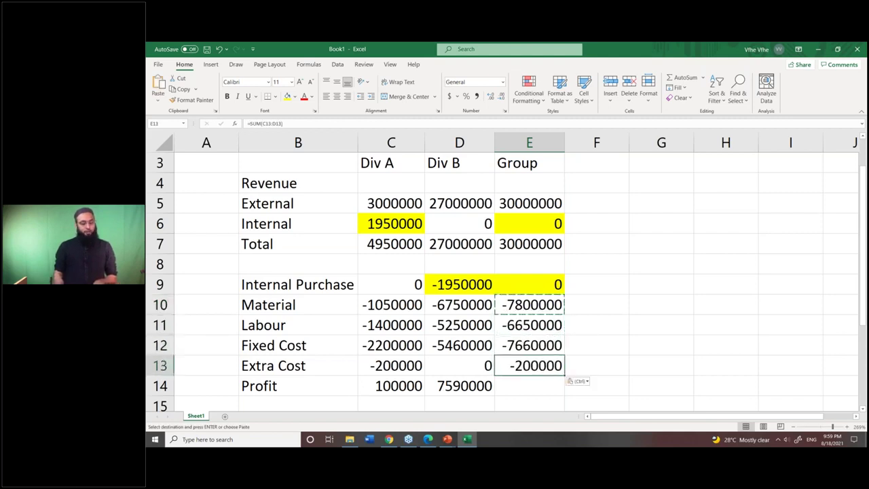
left_click(529, 385)
left_click(529, 305)
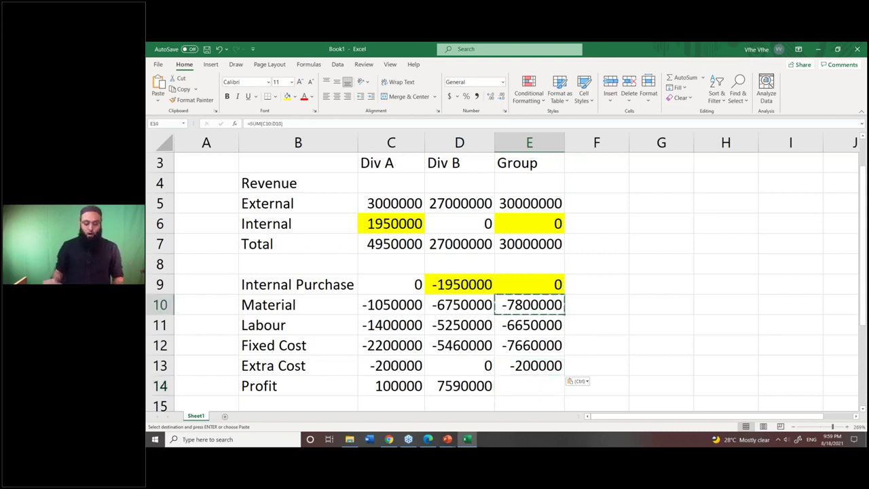
key("Escape")
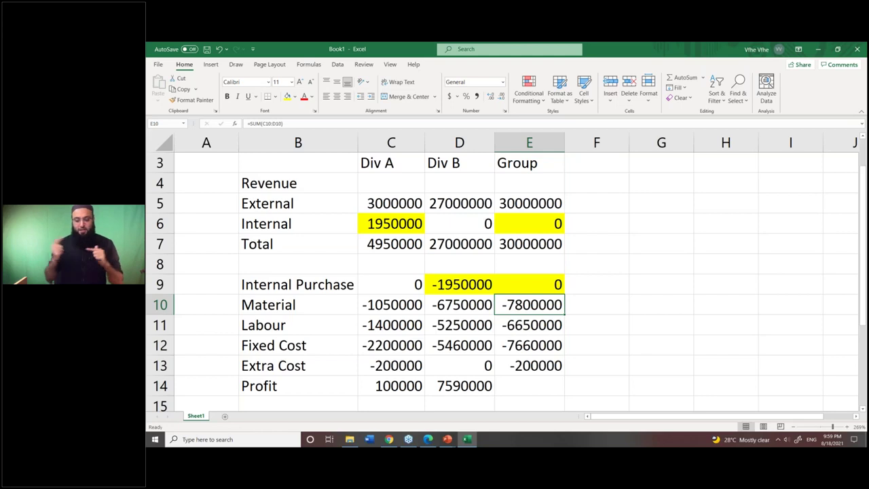
Step: Copy Div B's profit formula from cell D14 to the Group's profit cell E14
key("Down")
key("Down")
key("Down")
key("Down")
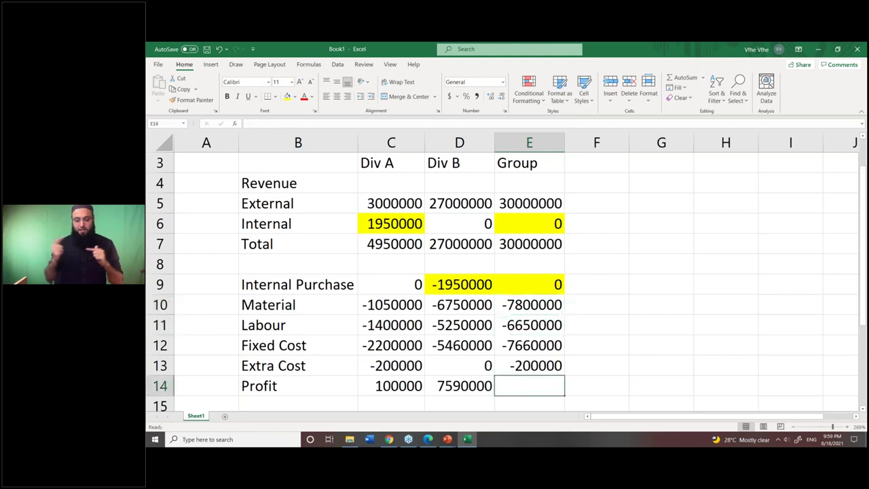
key("Left")
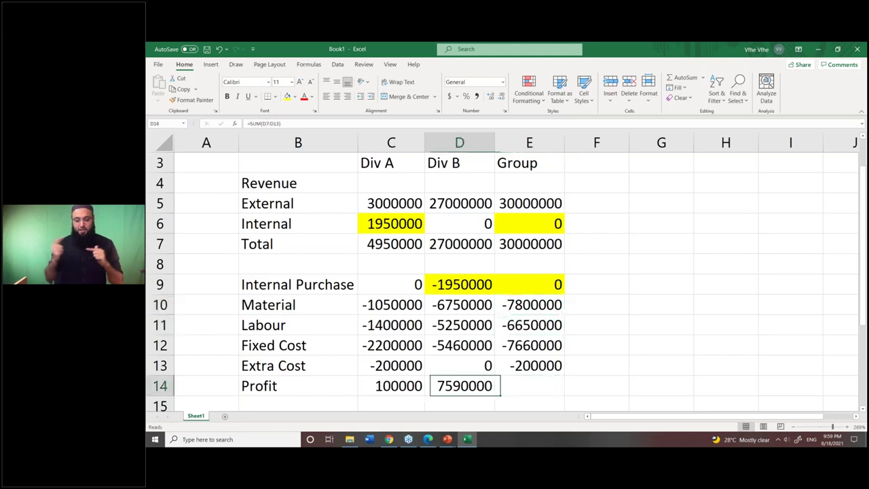
key("ctrl+c")
key("Right")
key("ctrl+v")
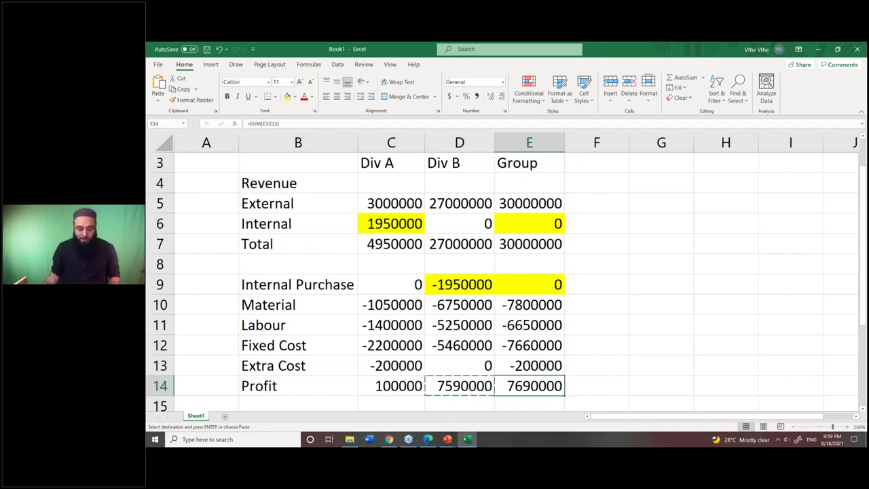
Step: Switch to the Portable Garage PDF, review the Part (a) requirement, and return to the Excel profit statement
key("alt+Tab")
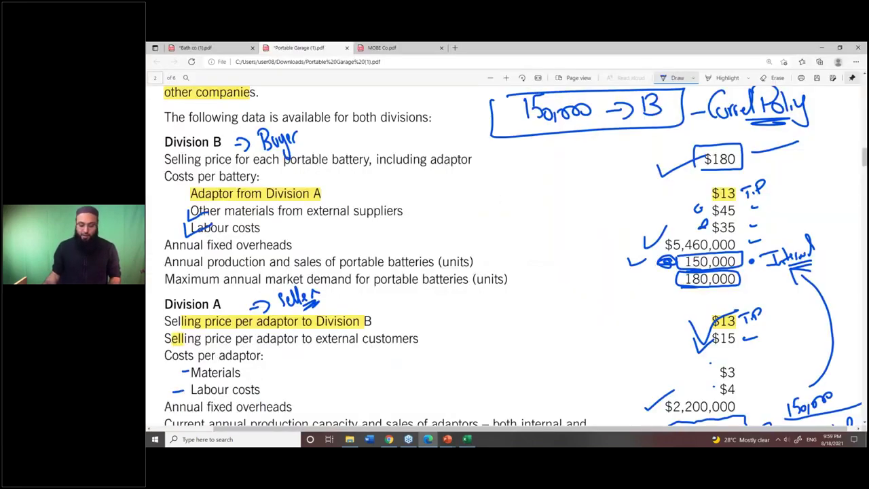
scroll(503, 258, "down", 5)
scroll(502, 258, "down", 2)
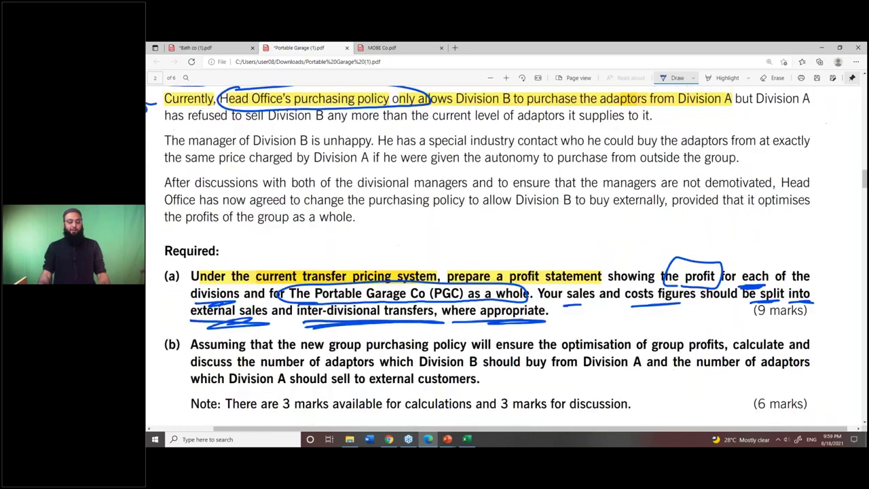
scroll(503, 258, "up", 4)
key("alt+Tab")
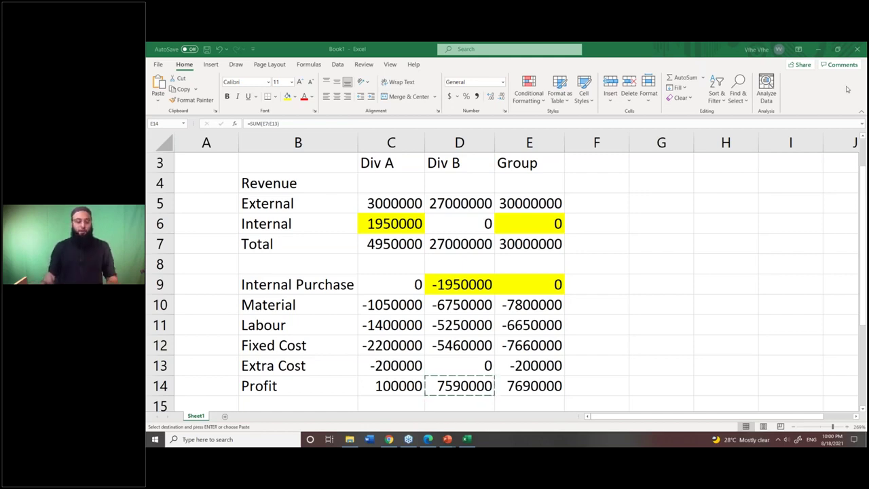
Step: Replace the Group's profit formula in cell E14 with =E5
key("ctrl+v")
key("F2")
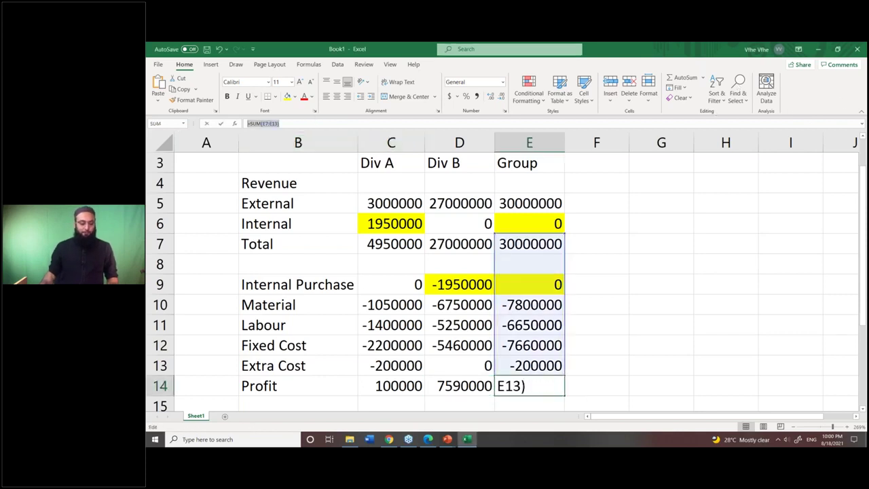
type("=")
left_click(542, 196)
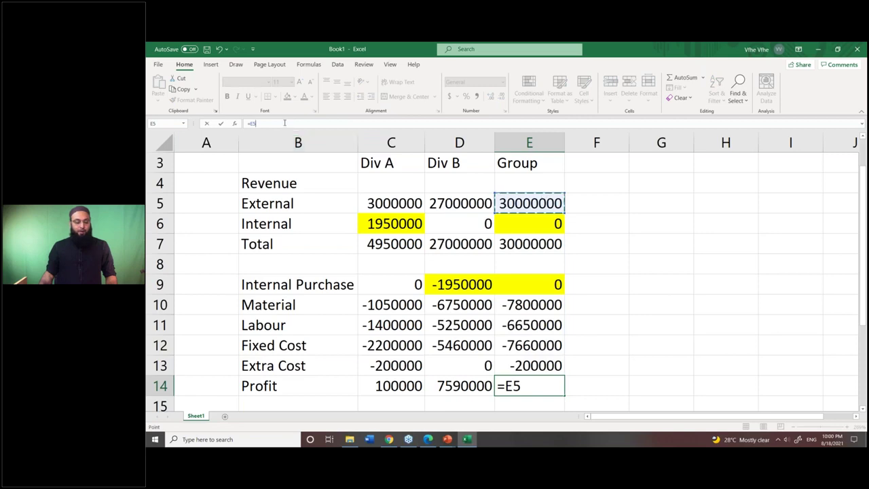
key("Return")
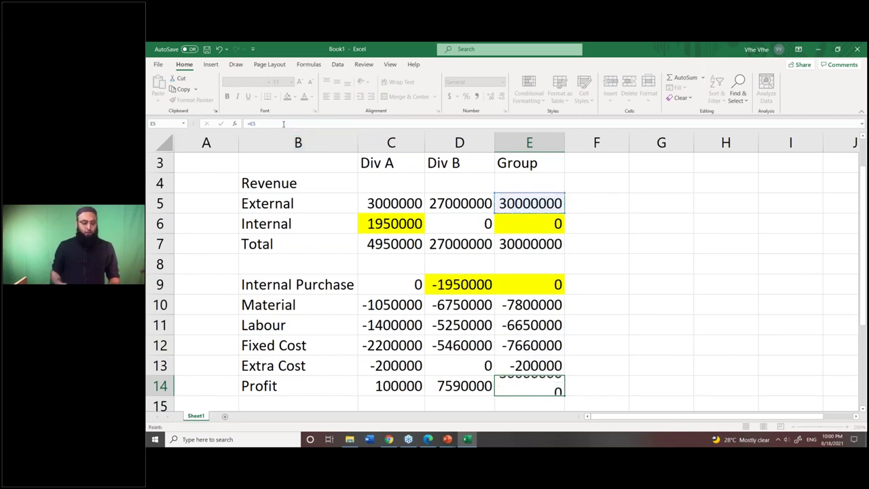
Step: Select Div A's and Div B's external revenue in cells C5:D5 to examine what makes up the Group's external revenue
key("Up")
key("Up")
key("Up")
key("Up")
key("Up")
key("Up")
key("Up")
key("Up")
key("Up")
key("Up")
key("Left")
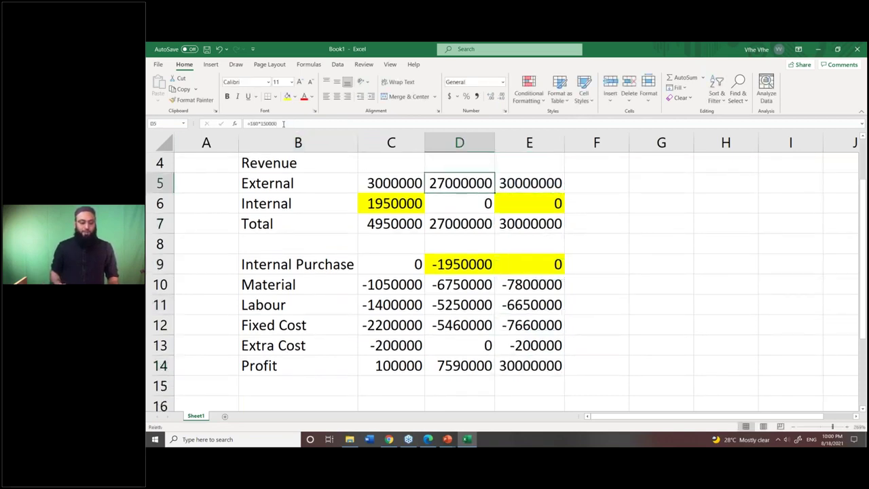
key("shift+Left")
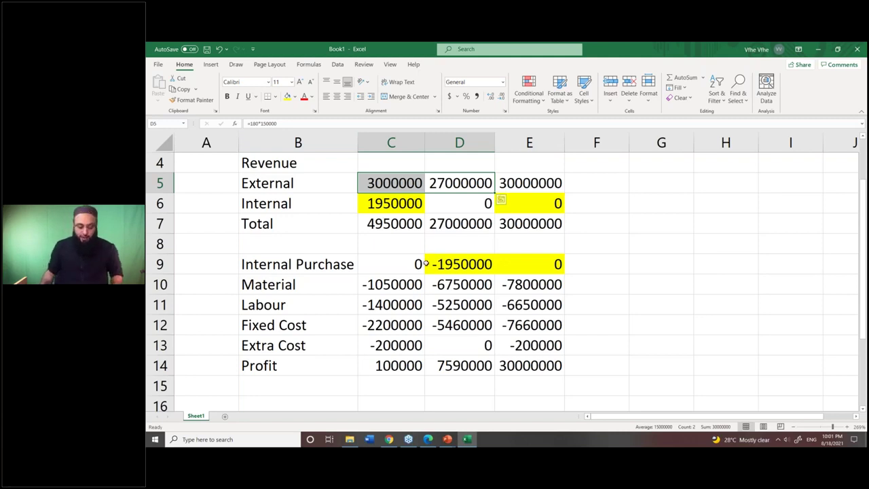
Step: Compare the Group's internal revenue in cell E6 with its internal purchase in cell E9
key("Down")
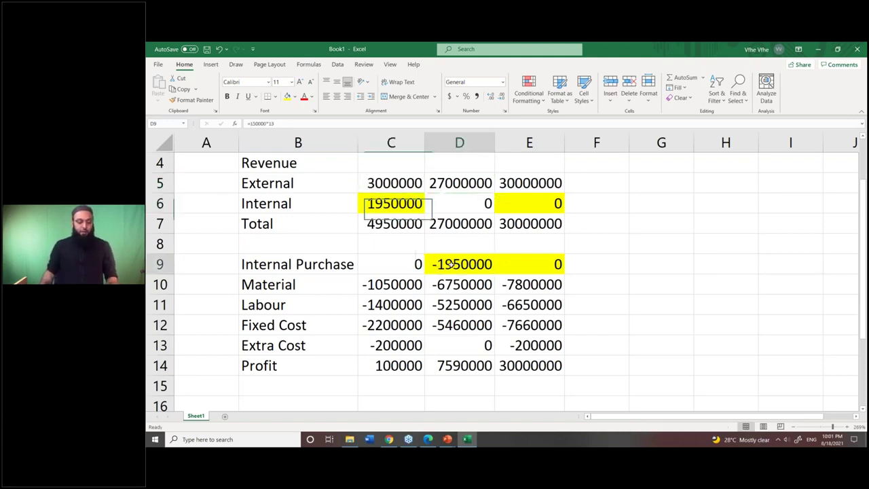
left_click(524, 204)
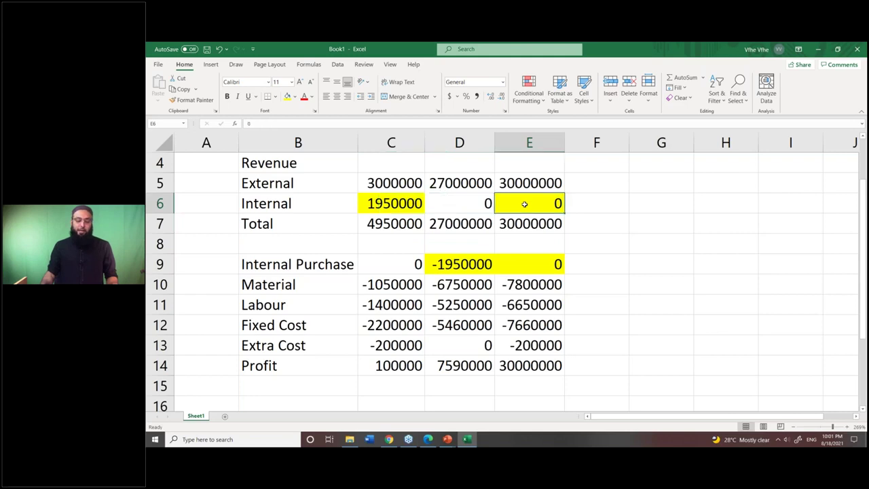
left_click(524, 271)
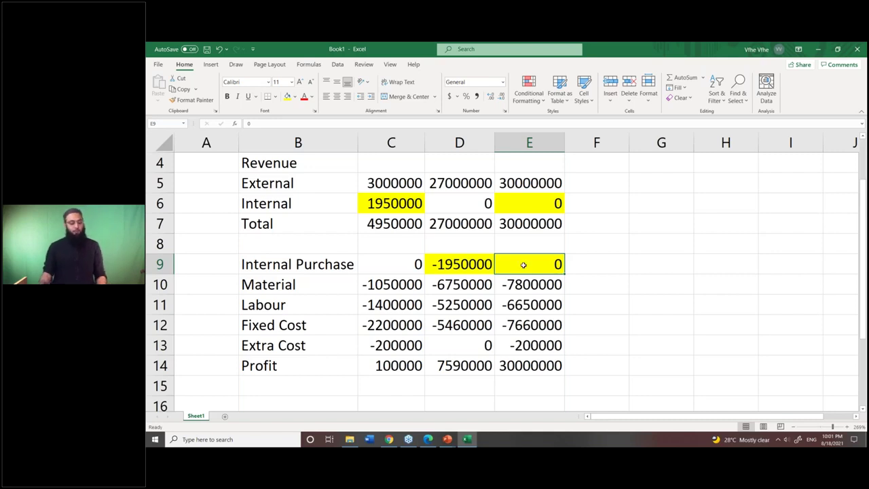
left_click(530, 212)
left_click(538, 265)
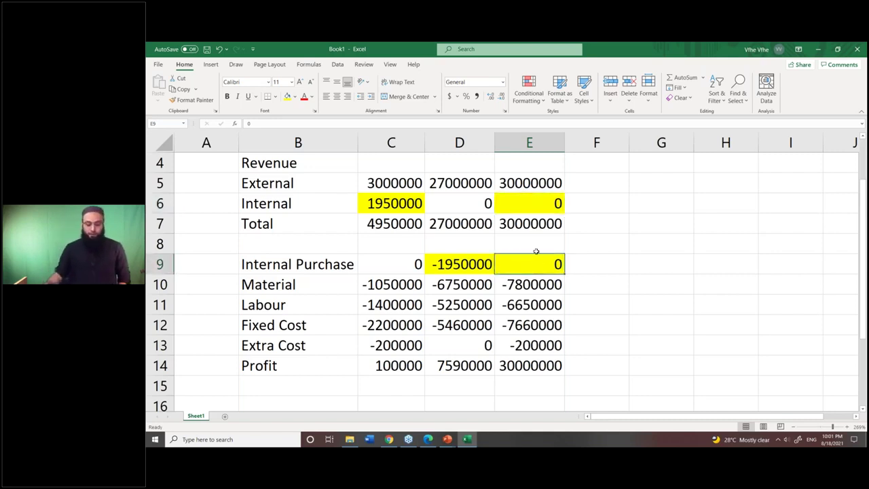
left_click(527, 205)
key("Up")
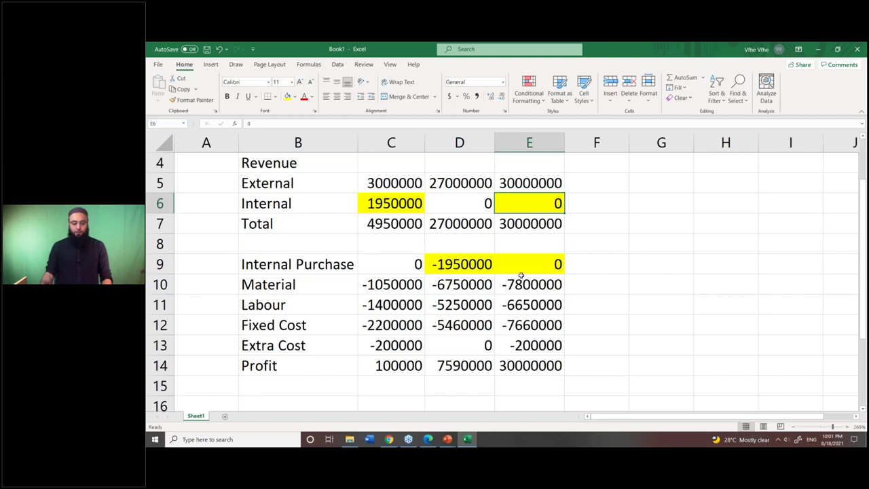
left_click(521, 269)
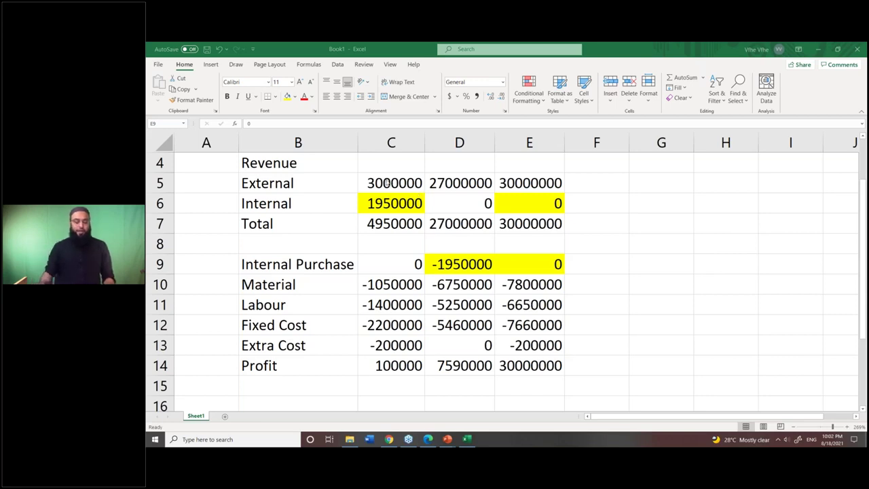
Step: Format the profit statement figures in C5:E14 with thousands separators and no decimal places
left_click_drag(556, 364, 391, 187)
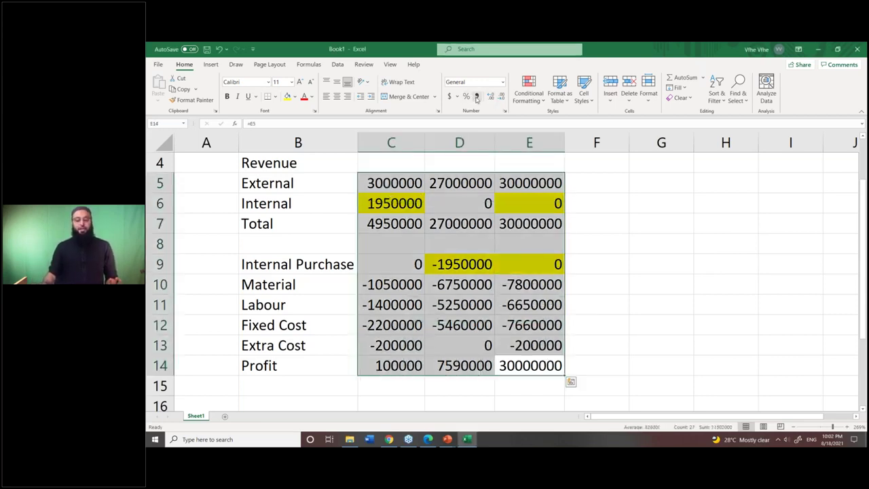
left_click(478, 97)
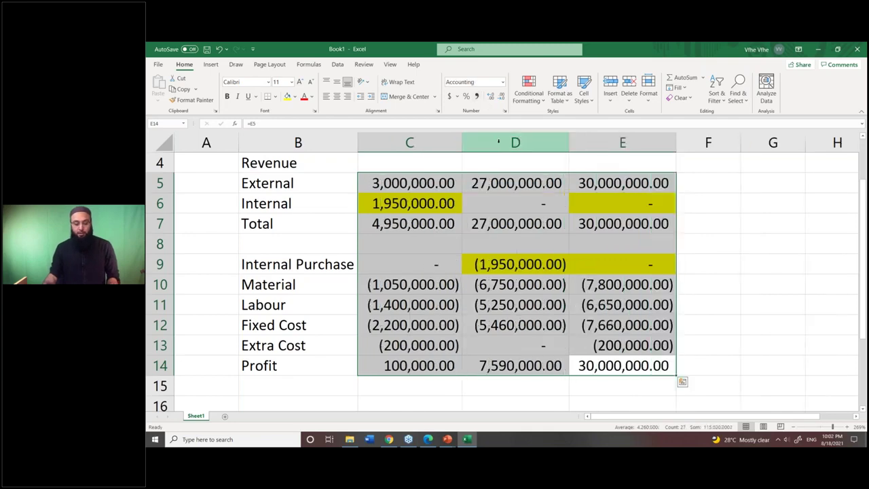
left_click(501, 98)
left_click(501, 98)
scroll(764, 379, "down", 1)
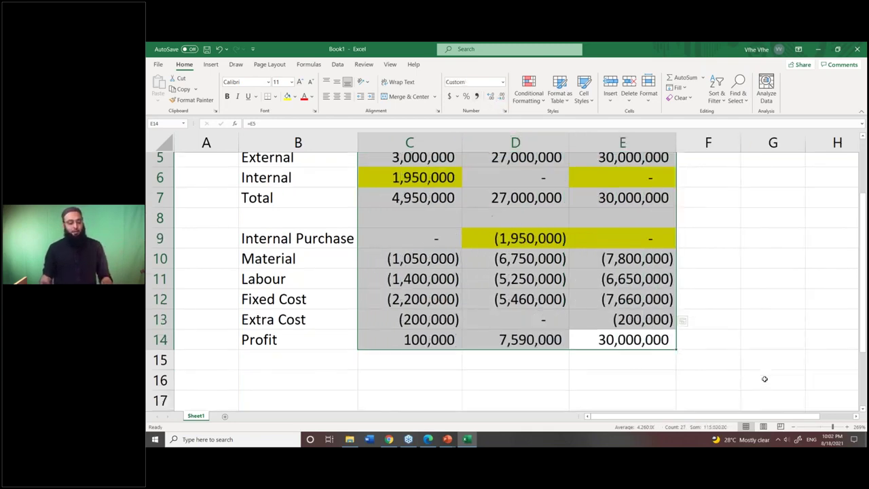
scroll(765, 378, "up", 2)
Step: Switch to the Portable Garage PDF and underline "Division A" and "current level of" in the purchasing policy paragraph
key("alt+Tab")
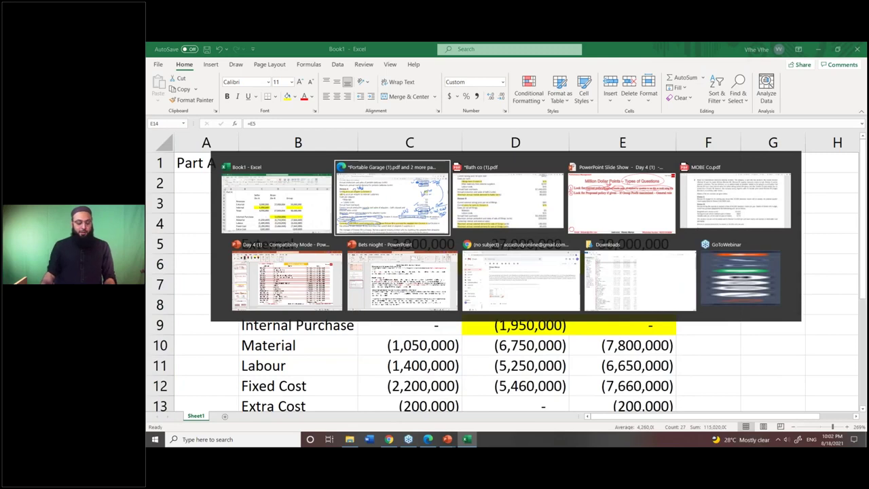
scroll(585, 375, "down", 2)
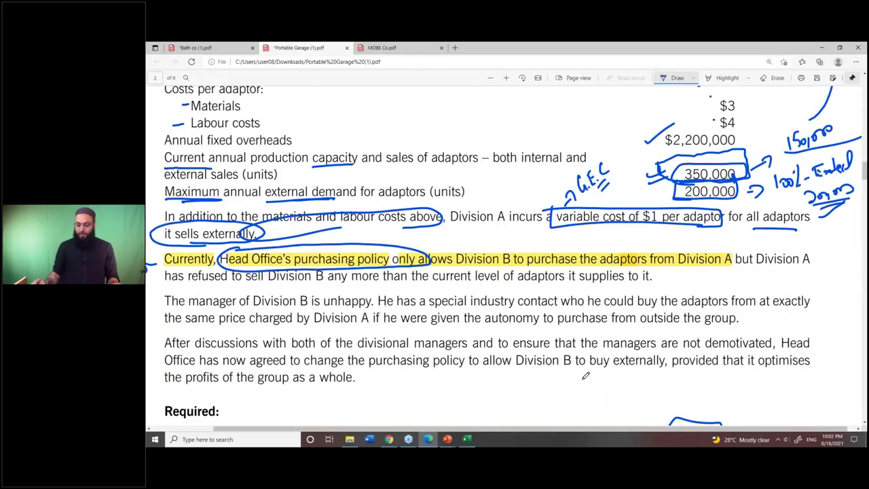
scroll(585, 374, "down", 1)
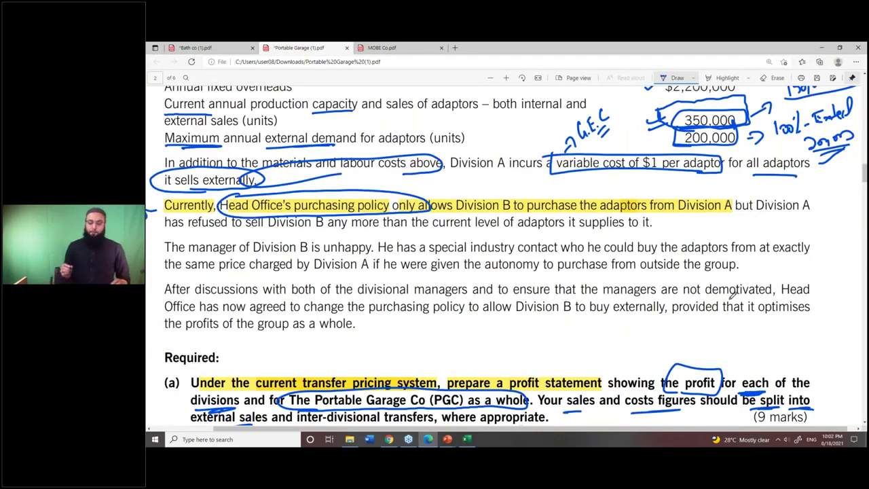
left_click_drag(756, 215, 809, 214)
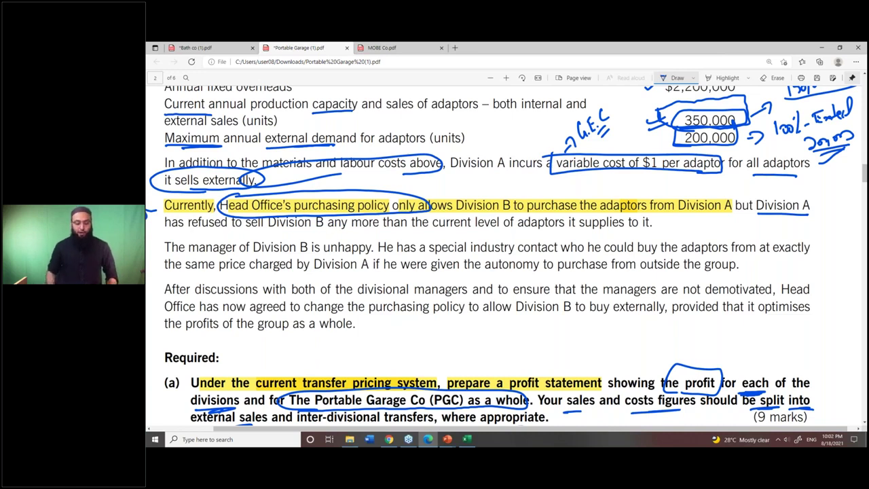
left_click_drag(432, 232, 512, 230)
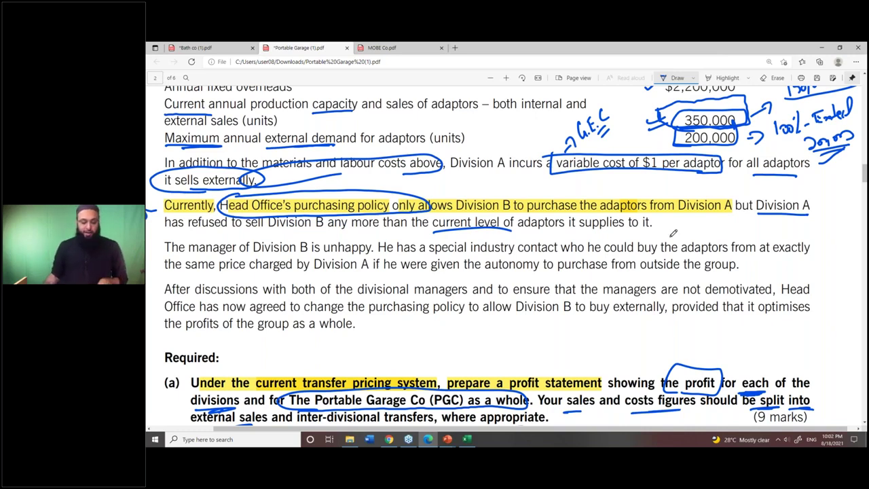
Step: Draw an arrow from Division B's 180,000 maximum market demand and write an underlined "Yes" beside it
scroll(673, 233, "up", 1)
scroll(673, 233, "up", 1)
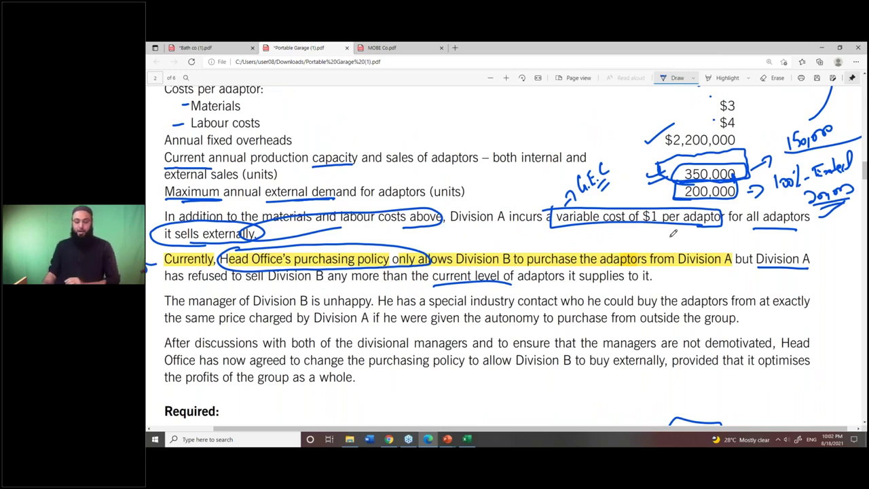
scroll(673, 232, "up", 1)
scroll(673, 233, "up", 1)
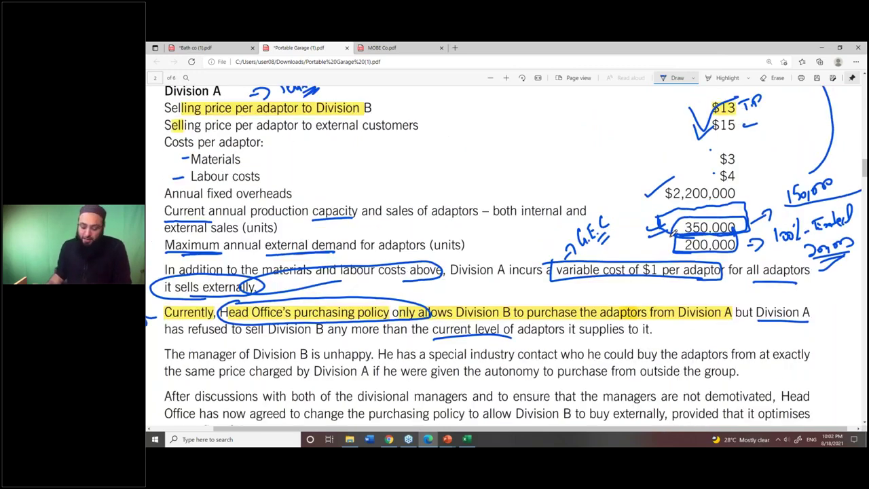
scroll(673, 233, "up", 2)
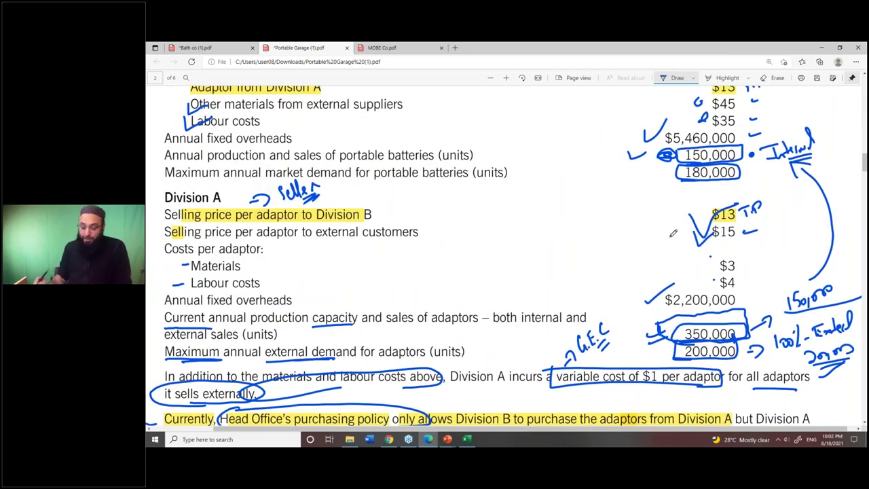
mouse_move(622, 170)
left_mouse_down()
mouse_move(669, 185)
mouse_move(611, 189)
mouse_move(594, 171)
mouse_move(608, 176)
left_mouse_up()
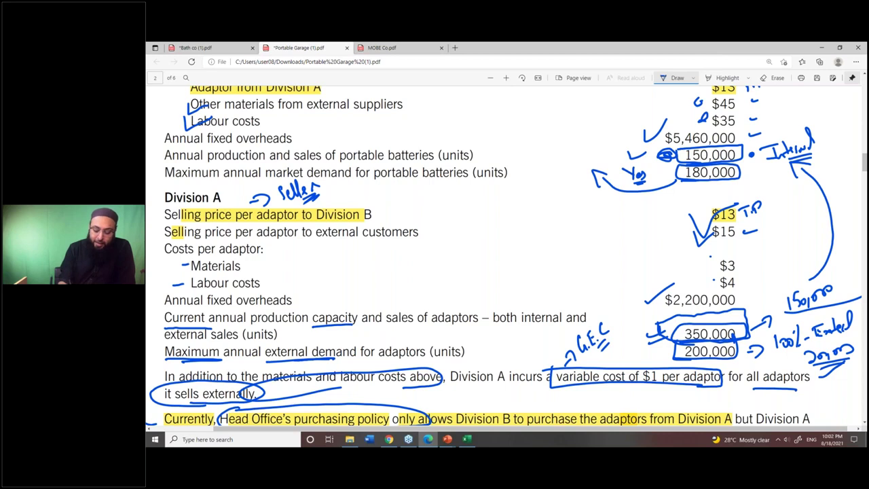
Step: Write "Not! 30000" beside Division B's annual sales line, tick the 180,000 demand and circle the 150,000 production figure
mouse_move(542, 168)
left_mouse_down()
mouse_move(552, 159)
mouse_move(562, 160)
mouse_move(551, 171)
mouse_move(566, 164)
mouse_move(568, 155)
left_mouse_up()
left_click(566, 161)
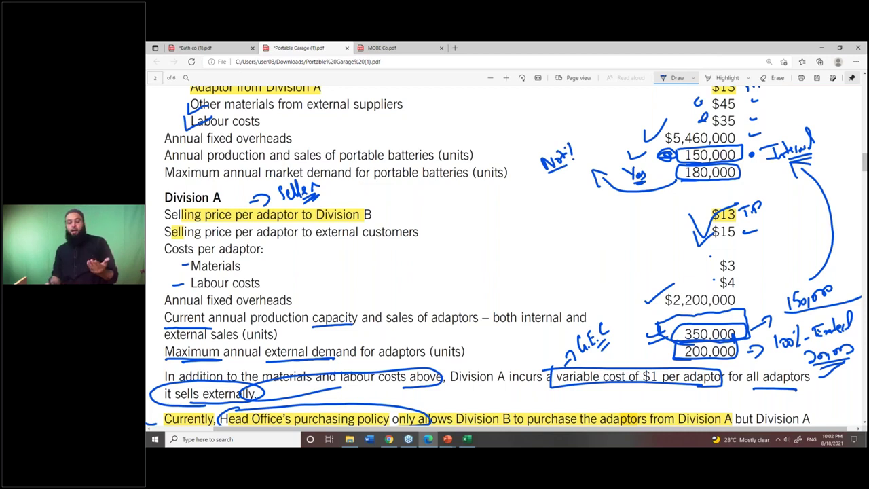
mouse_move(582, 141)
left_mouse_down()
mouse_move(594, 152)
mouse_move(612, 144)
left_mouse_up()
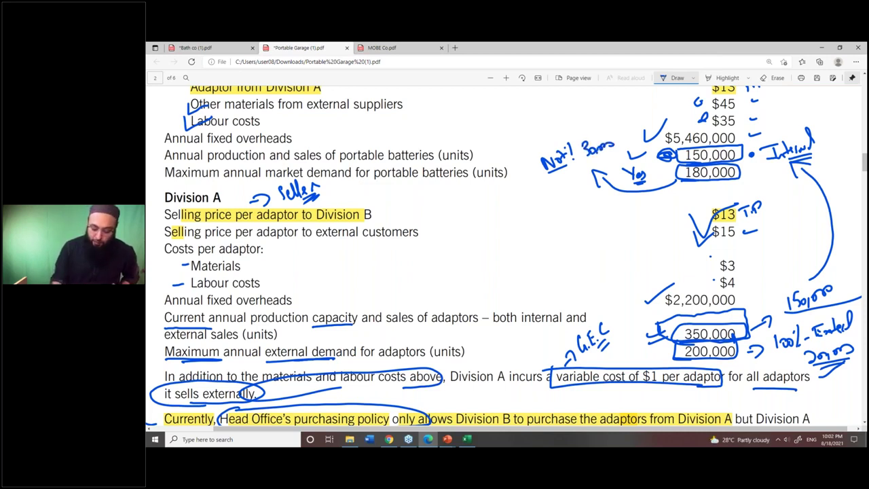
left_click_drag(742, 174, 759, 172)
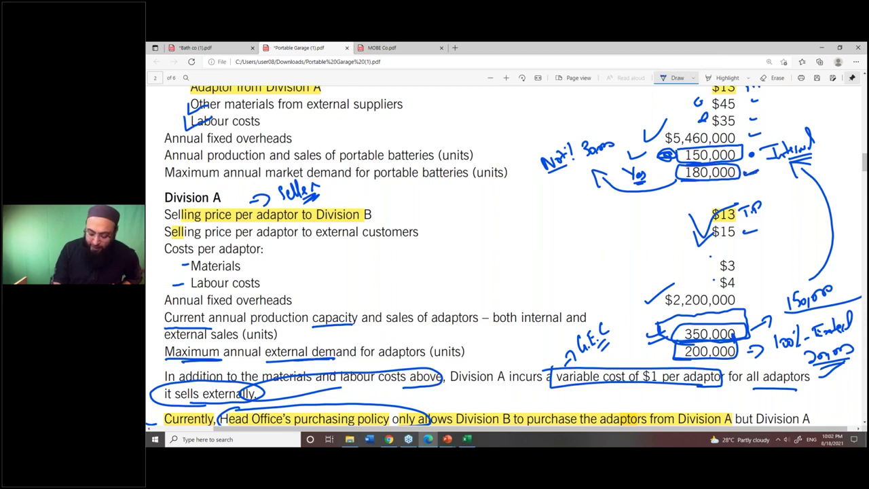
mouse_move(698, 163)
left_mouse_down()
mouse_move(741, 155)
mouse_move(673, 162)
left_mouse_up()
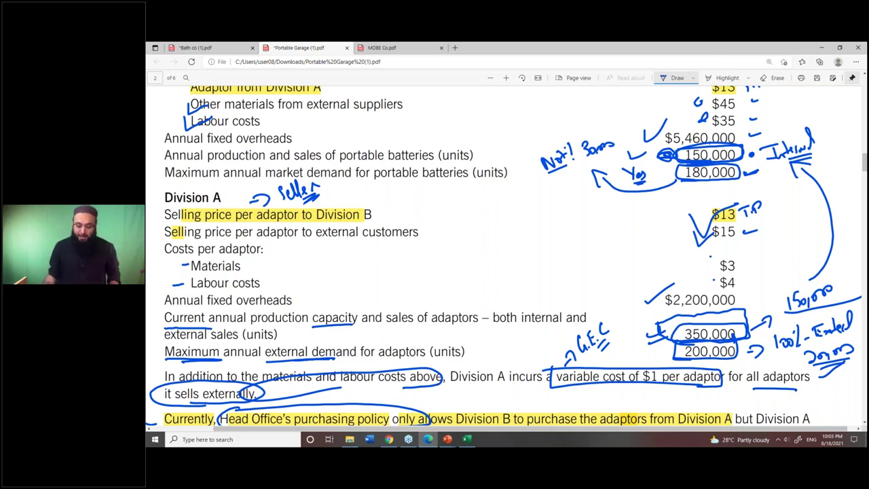
Step: Circle "Division A" and "current level of" in the purchasing policy paragraph
scroll(496, 258, "down", 1)
scroll(496, 258, "down", 3)
left_click_drag(811, 299, 764, 302)
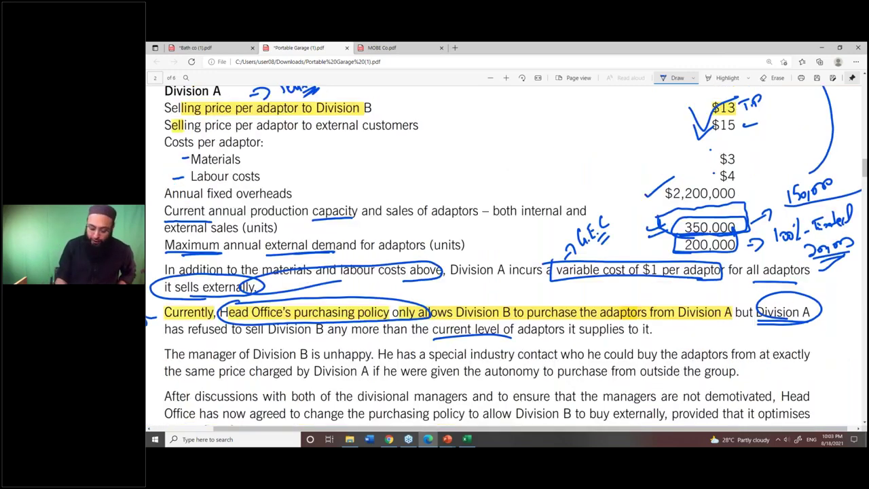
mouse_move(438, 340)
left_mouse_down()
mouse_move(444, 317)
mouse_move(516, 330)
left_mouse_up()
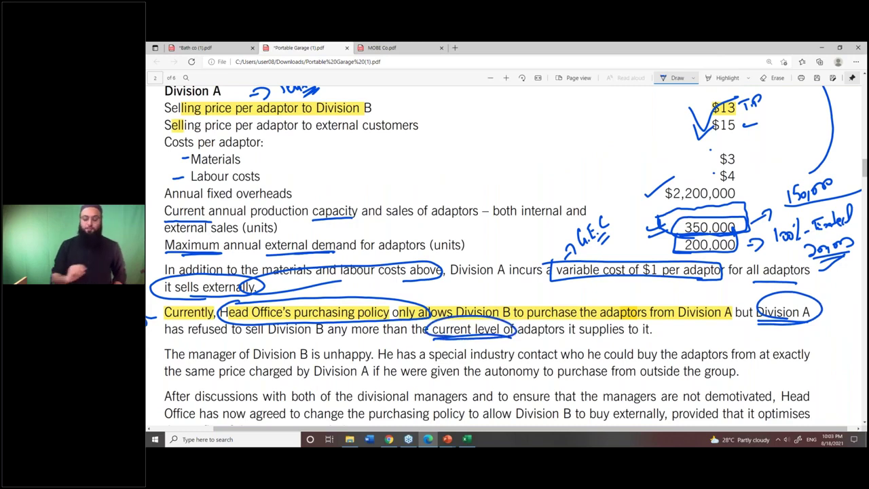
Step: Underline "is unhappy" in the sentence about the manager of Division B
scroll(642, 245, "down", 1)
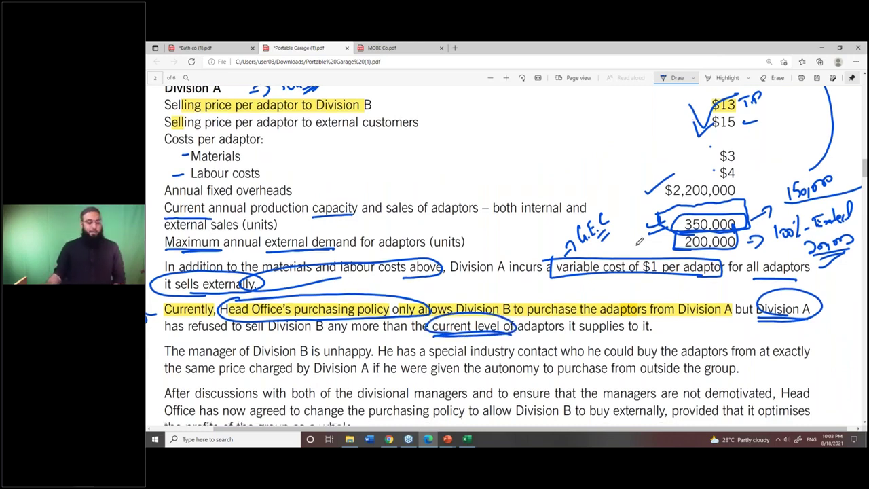
scroll(639, 241, "down", 2)
left_click_drag(307, 309, 372, 308)
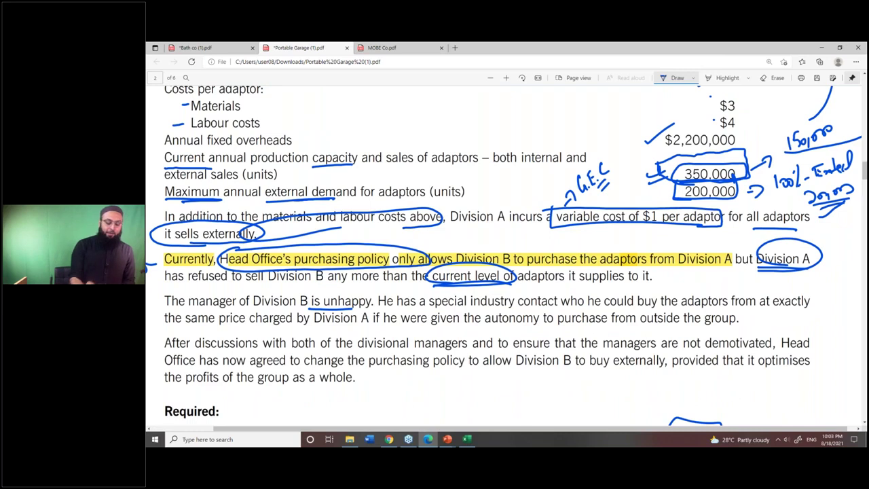